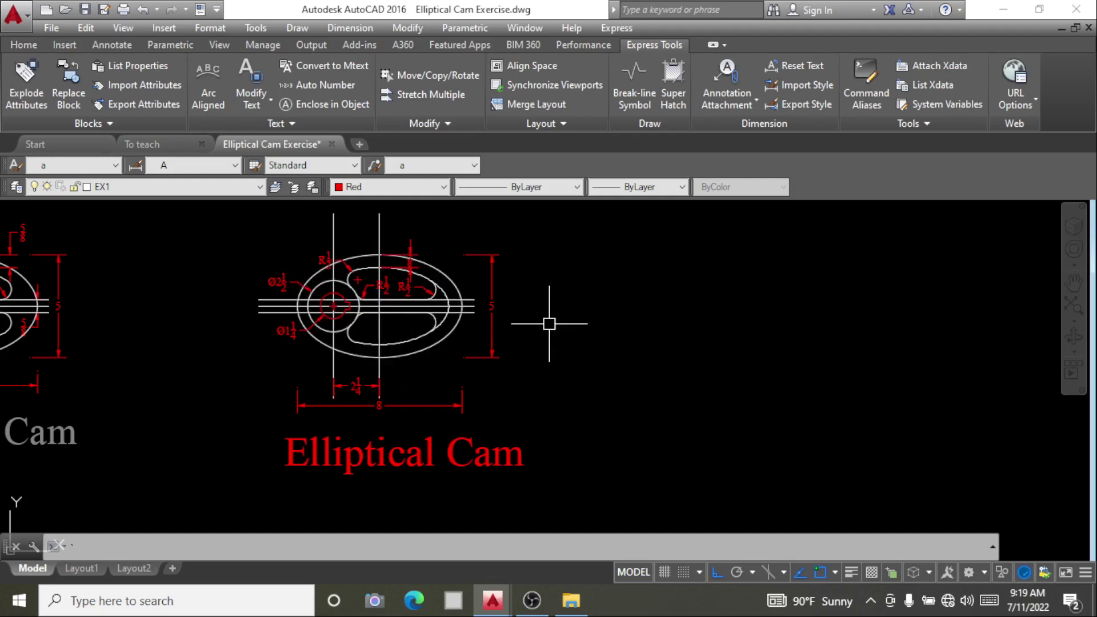
Cancel the accidental Fillet command and bring up Drawing Units with the UN command
type("u")
key("Return")
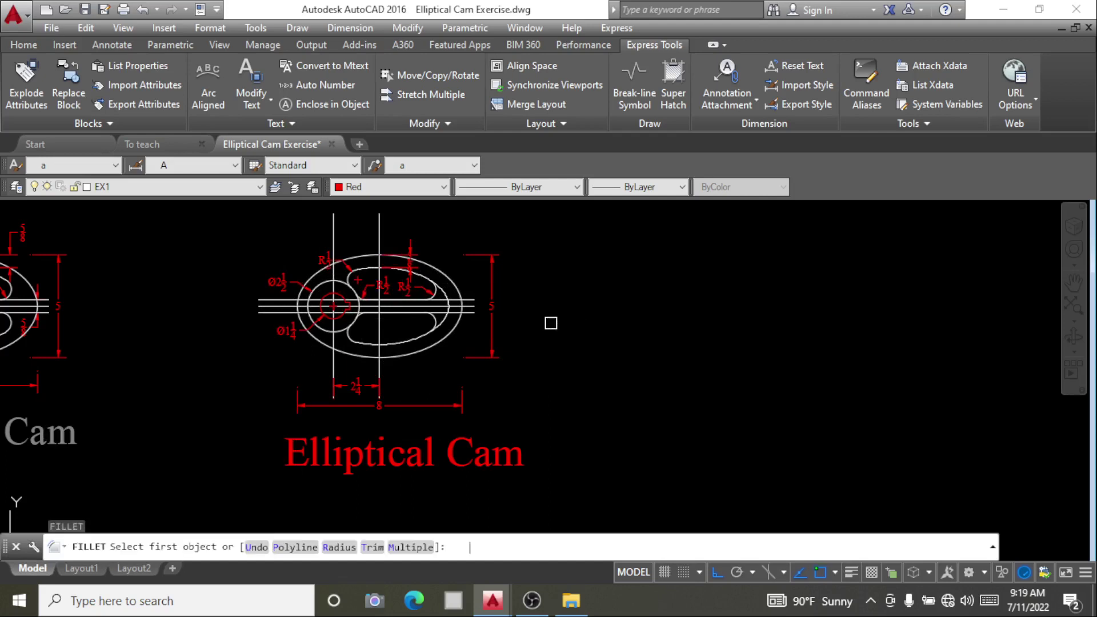
key("Escape")
type("u")
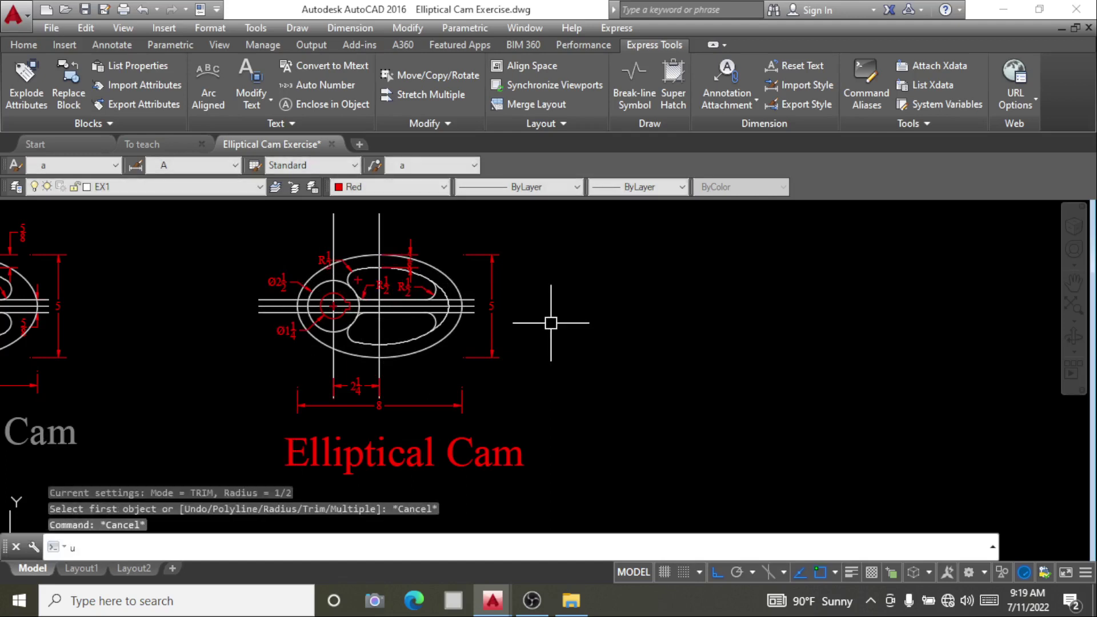
type("n")
key("Return")
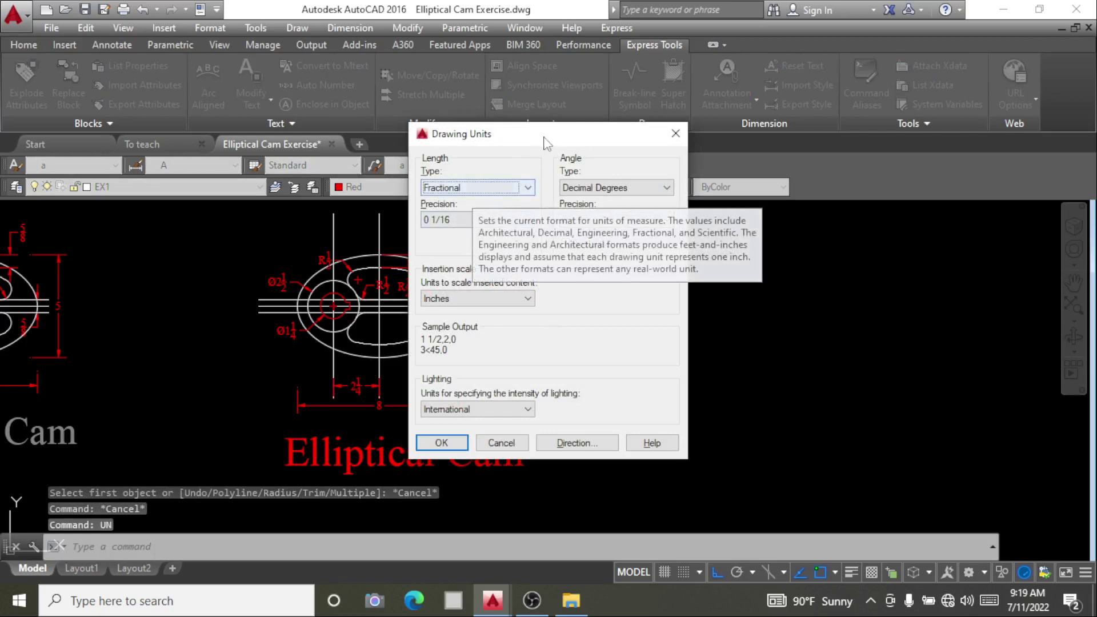
Move the Drawing Units dialog aside and accept Fractional length units at 0 1/16 precision
left_click_drag(549, 139, 659, 138)
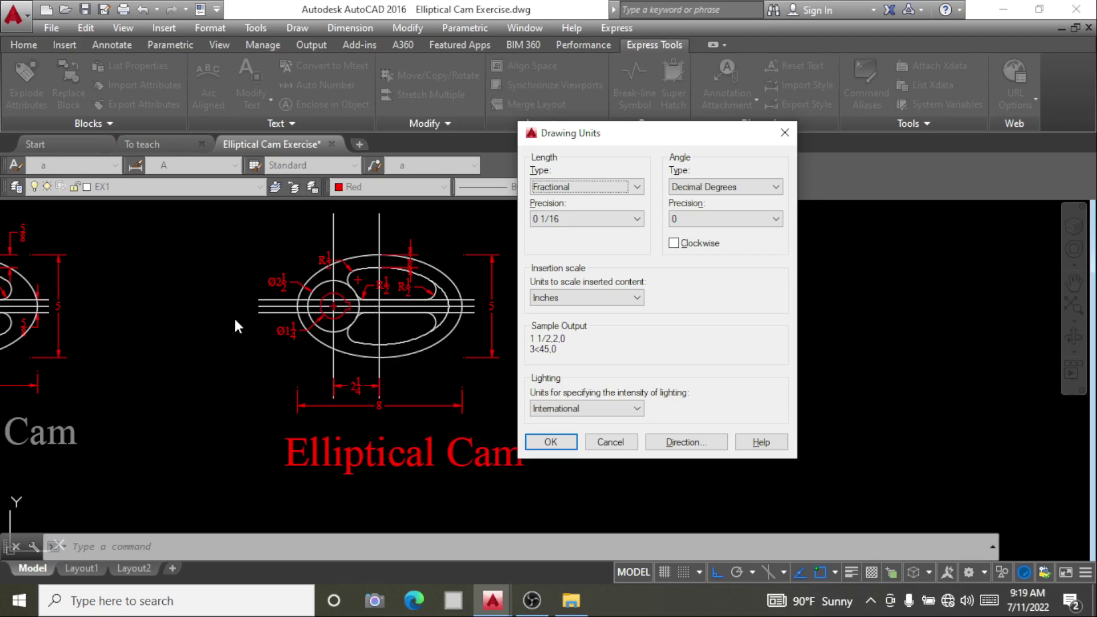
left_click_drag(627, 143, 692, 135)
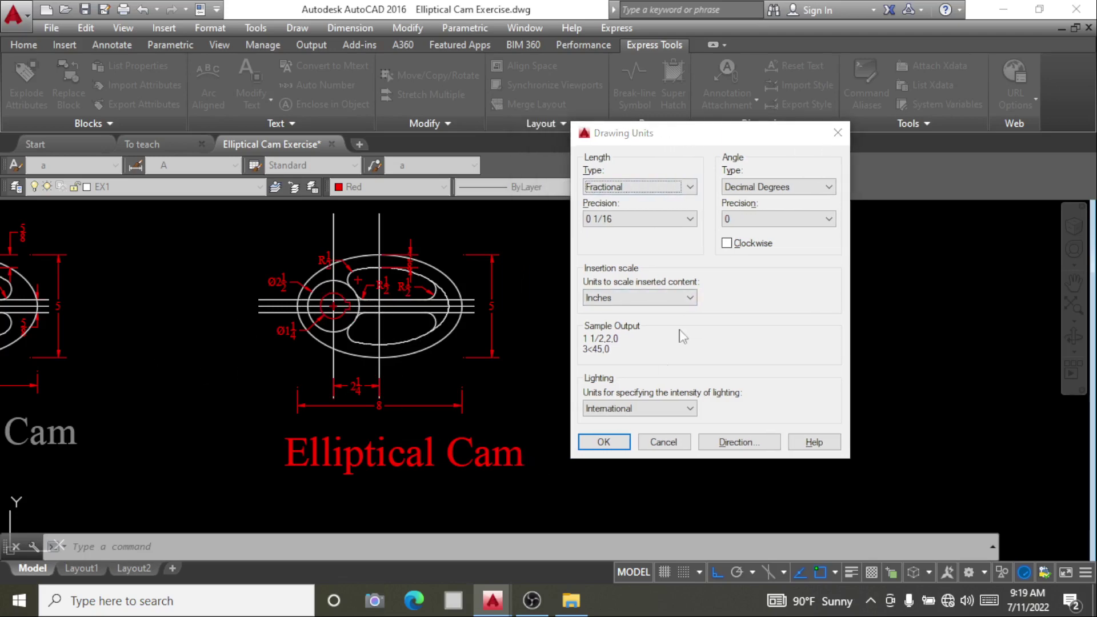
left_click(690, 219)
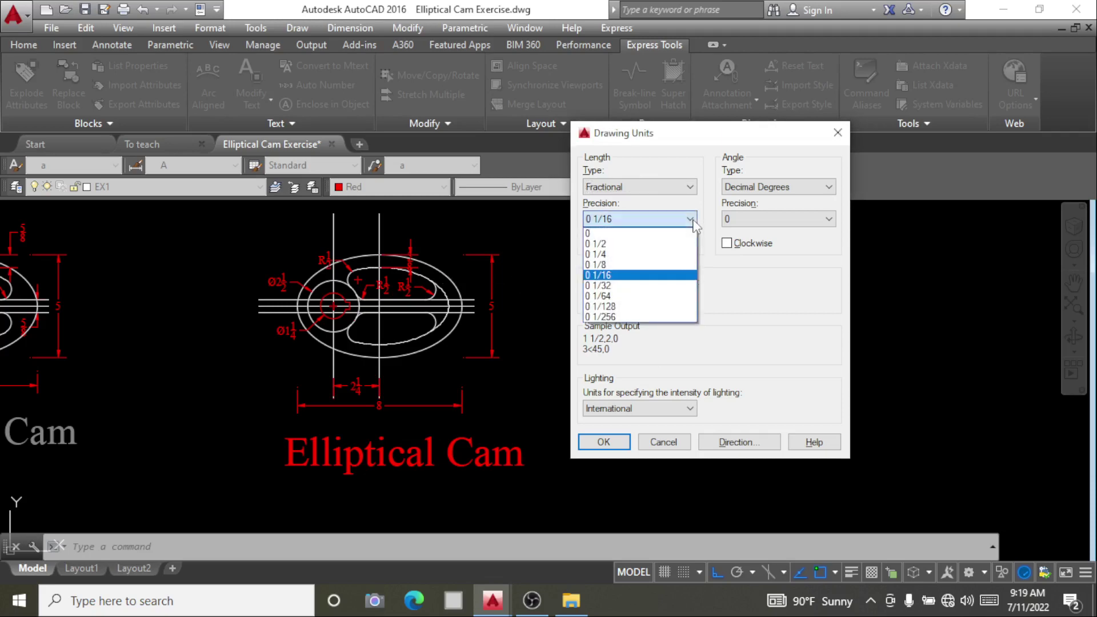
left_click(854, 137)
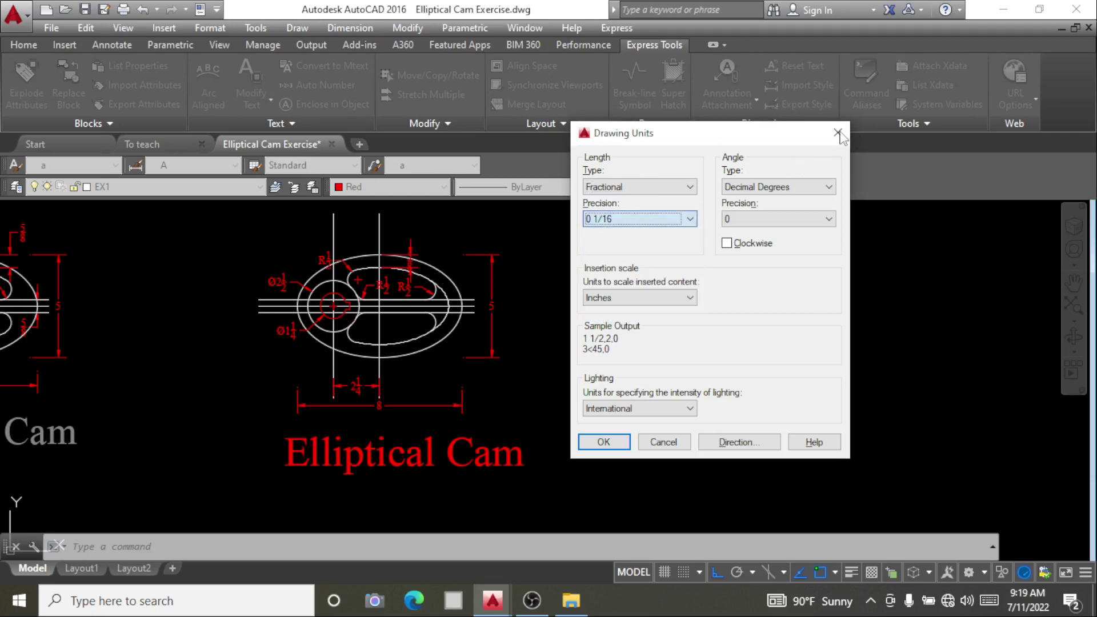
left_click(600, 442)
scroll(472, 400, "down", 2)
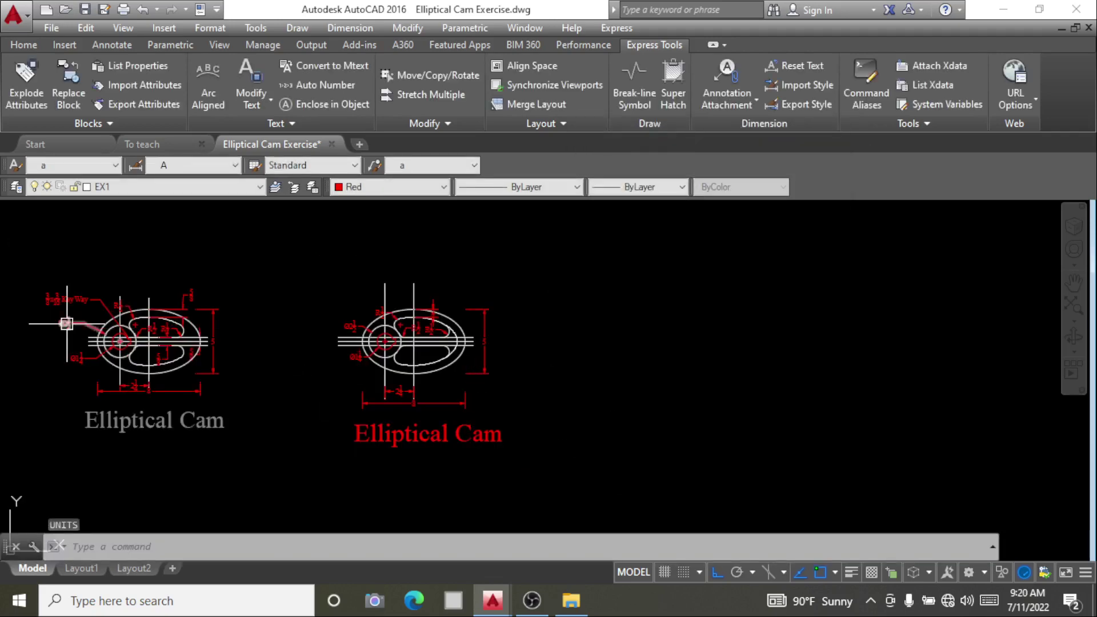
scroll(66, 315, "up", 4)
scroll(32, 252, "up", 1)
scroll(34, 249, "down", 2)
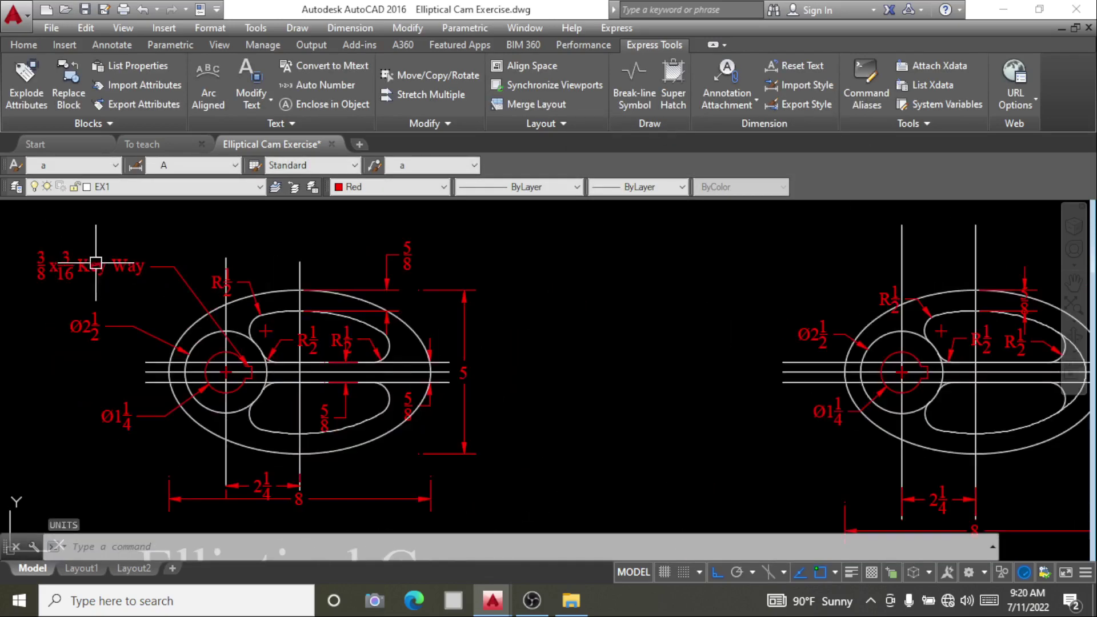
scroll(35, 229, "down", 3)
scroll(109, 292, "down", 4)
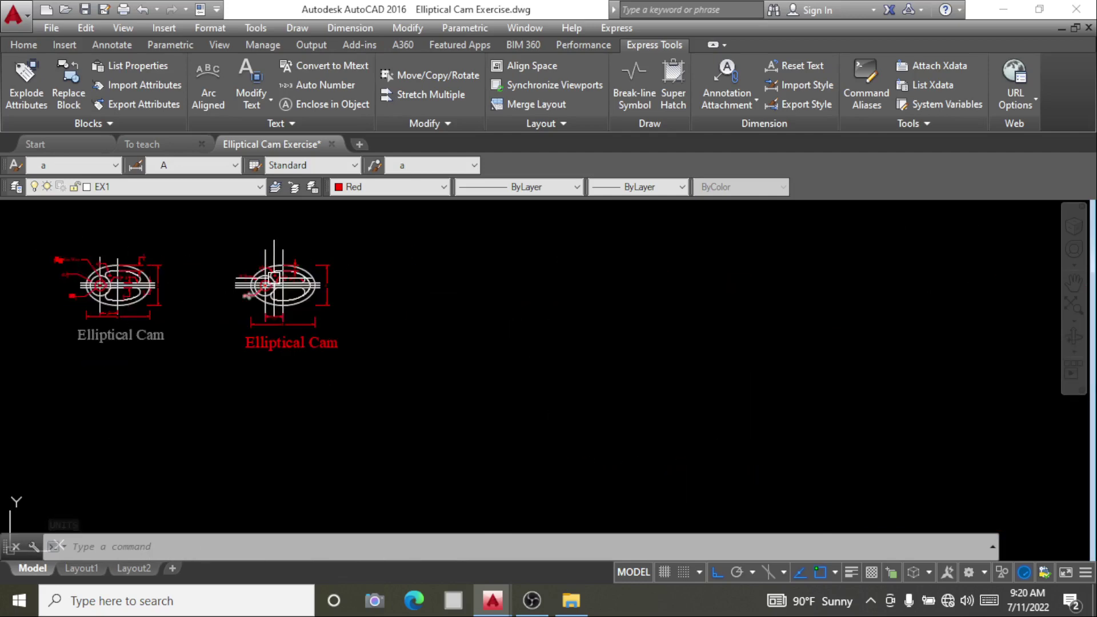
scroll(280, 283, "up", 2)
scroll(255, 252, "down", 1)
scroll(255, 251, "up", 1)
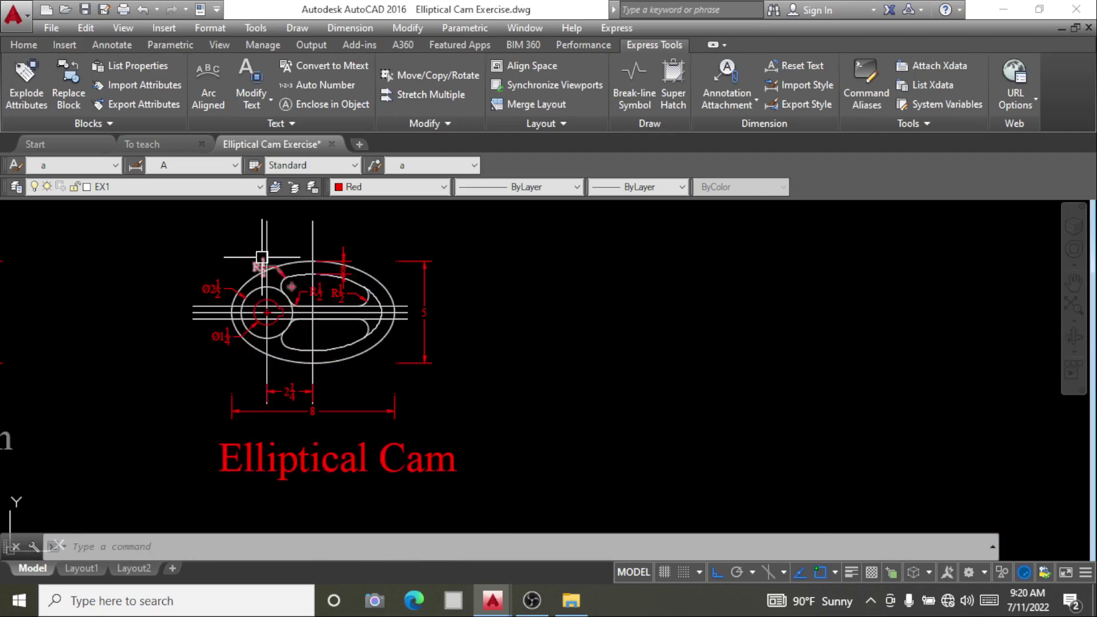
scroll(261, 252, "up", 3)
scroll(374, 317, "down", 1)
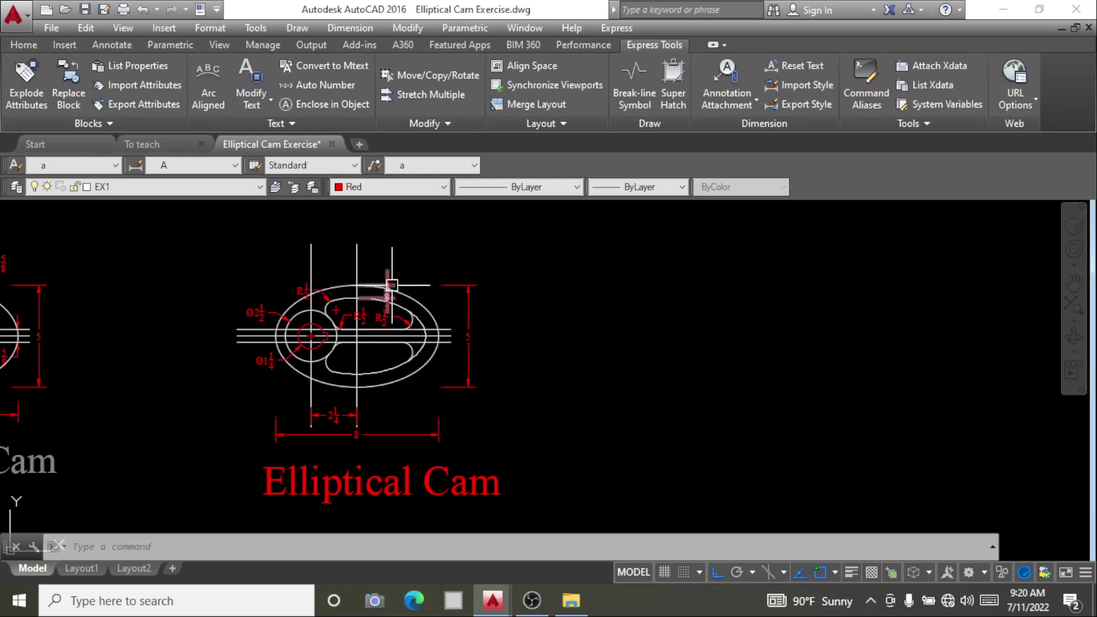
scroll(389, 281, "up", 2)
scroll(421, 291, "down", 2)
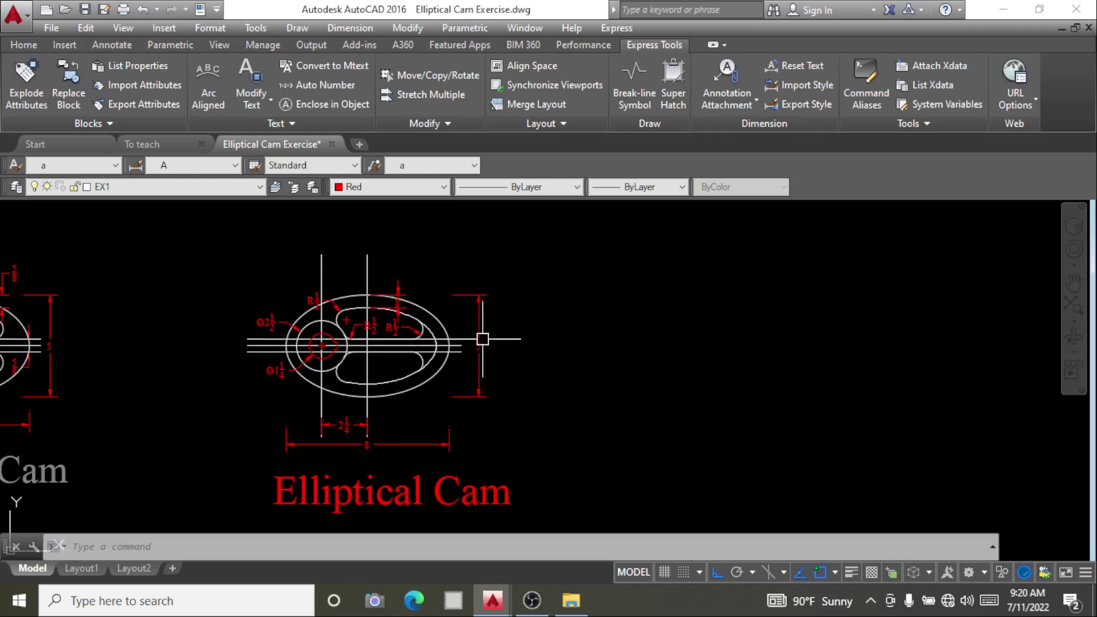
scroll(397, 308, "up", 4)
scroll(396, 306, "down", 4)
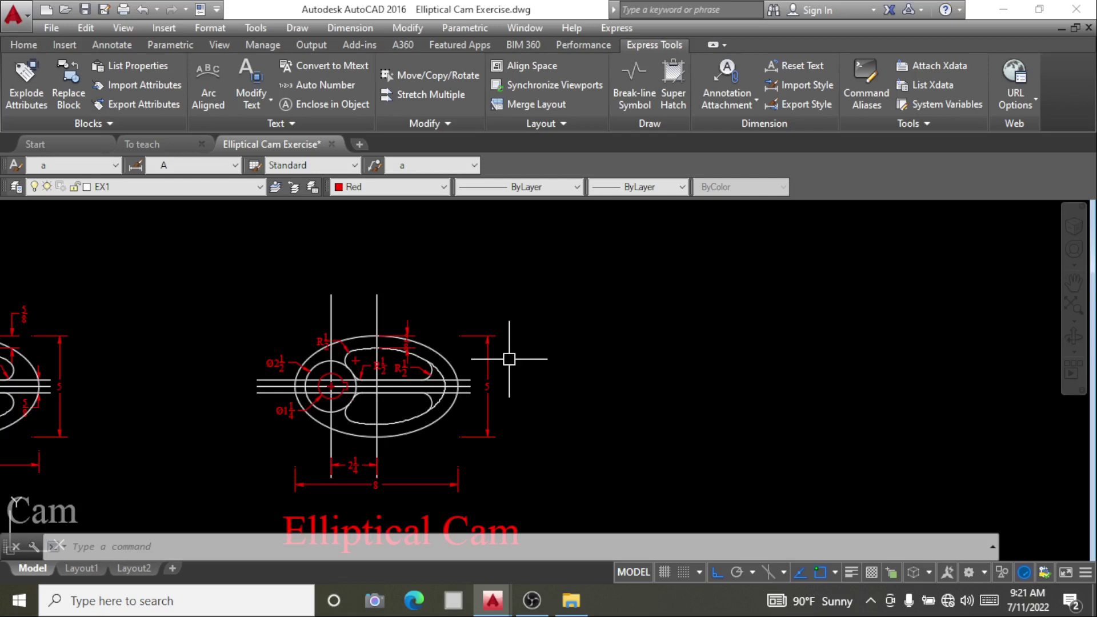
scroll(355, 377, "down", 2)
scroll(361, 413, "up", 4)
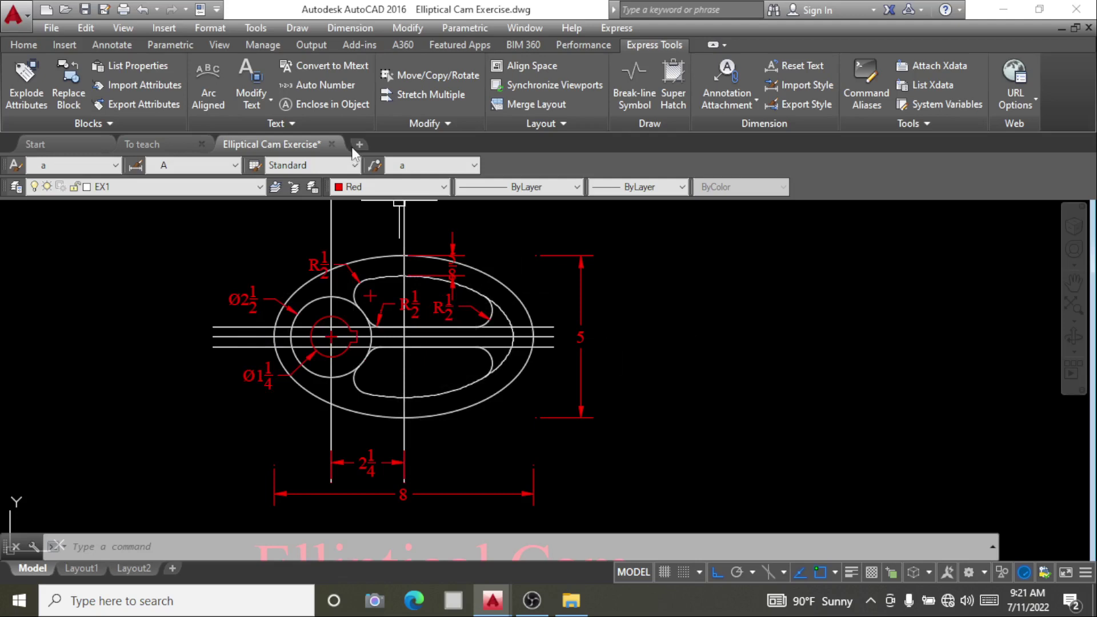
scroll(360, 217, "down", 2)
scroll(360, 217, "down", 2)
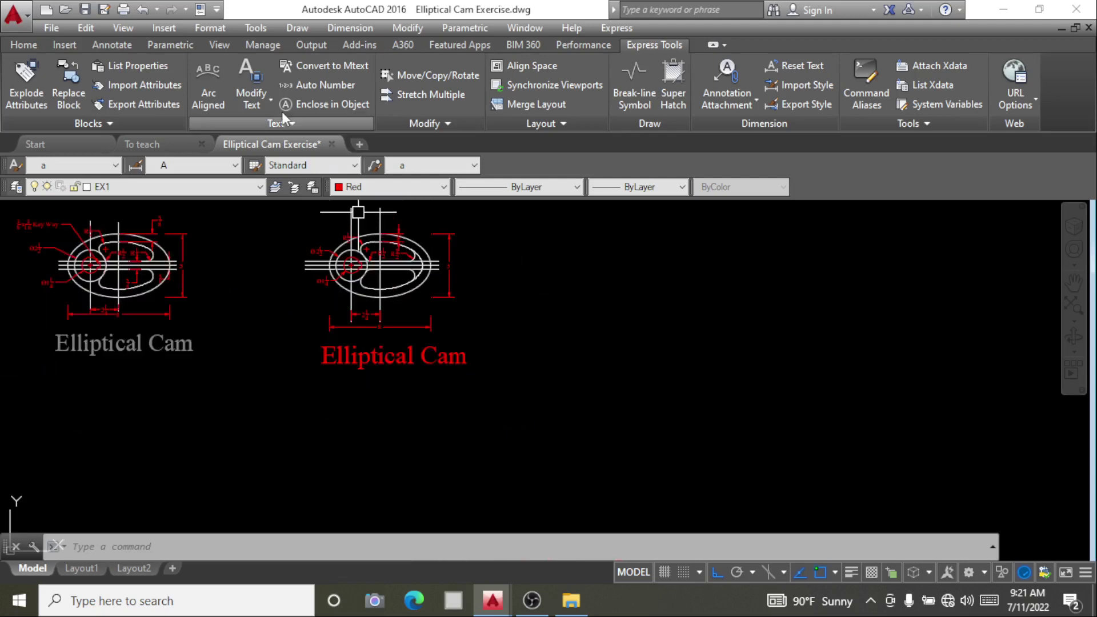
Make text style A current, keeping Times New Roman as its font
left_click(222, 29)
left_click(250, 191)
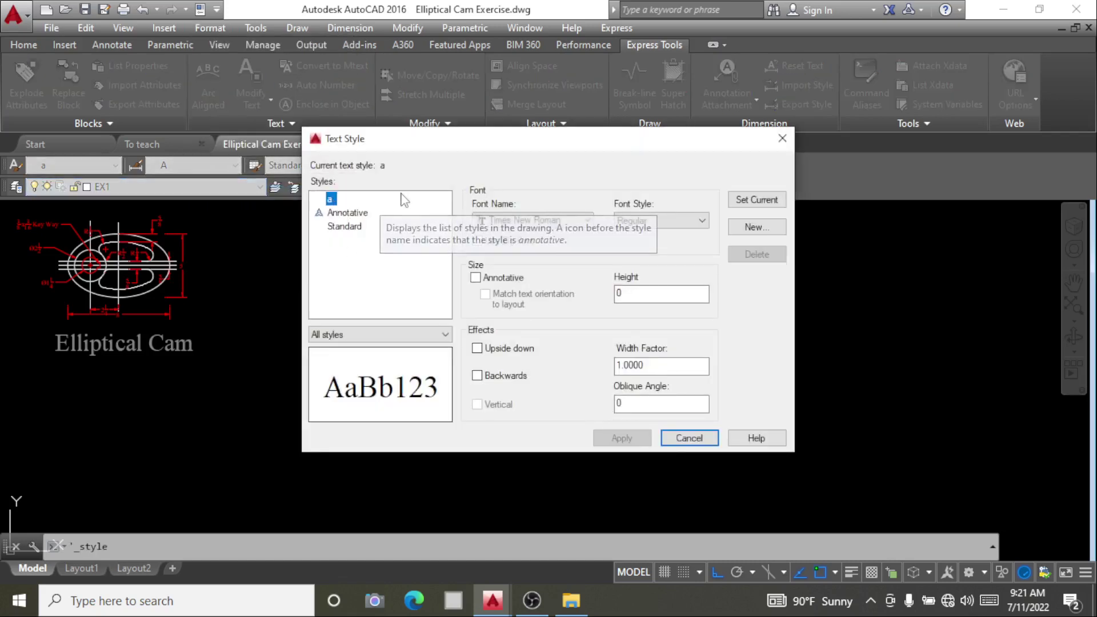
left_click(585, 220)
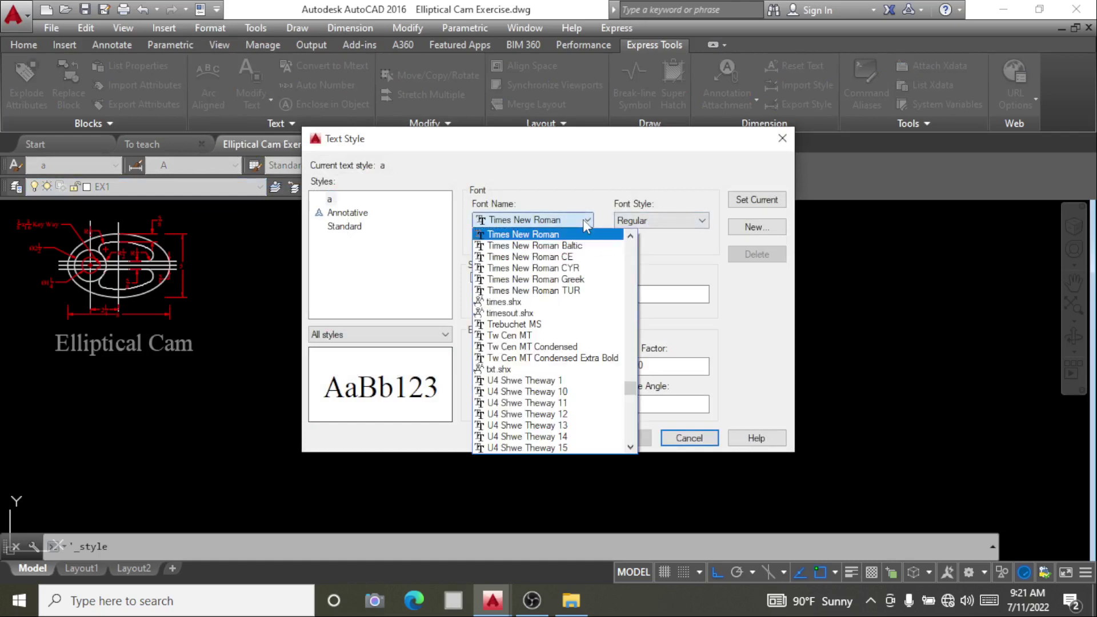
left_click(583, 220)
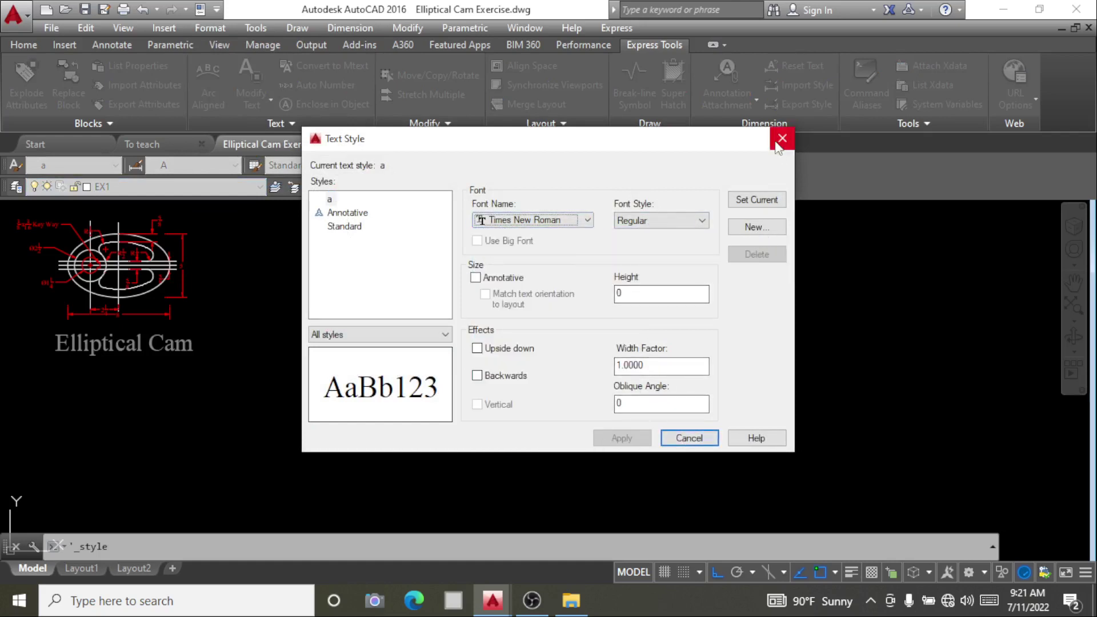
left_click(756, 200)
left_click(782, 140)
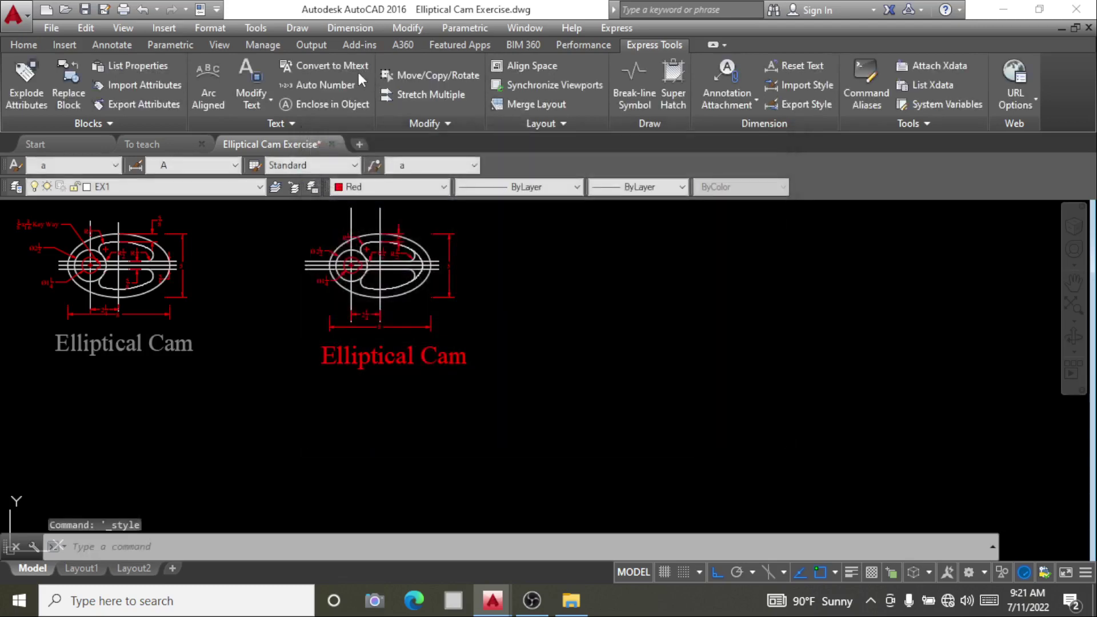
Edit dimension style A, reviewing its unit format, precision and fit settings
left_click(212, 28)
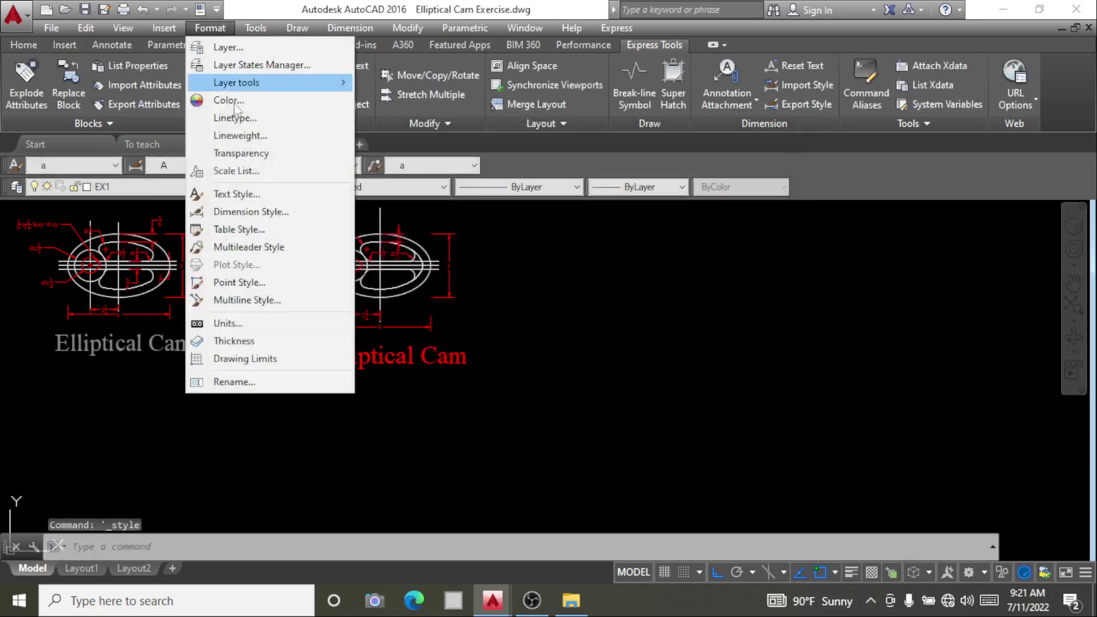
left_click(248, 213)
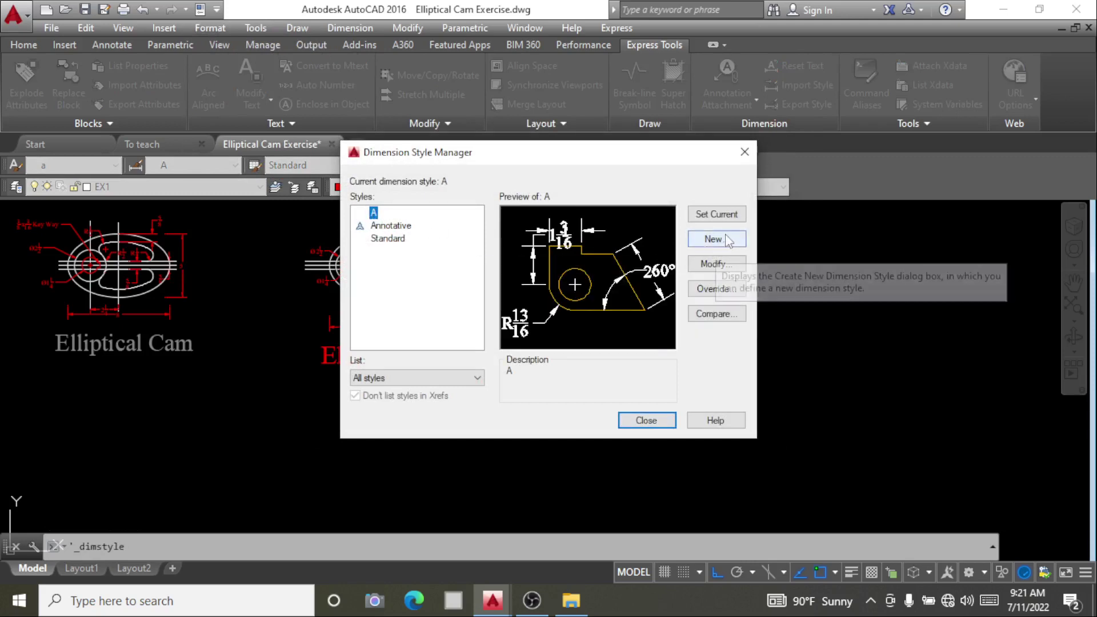
left_click(721, 262)
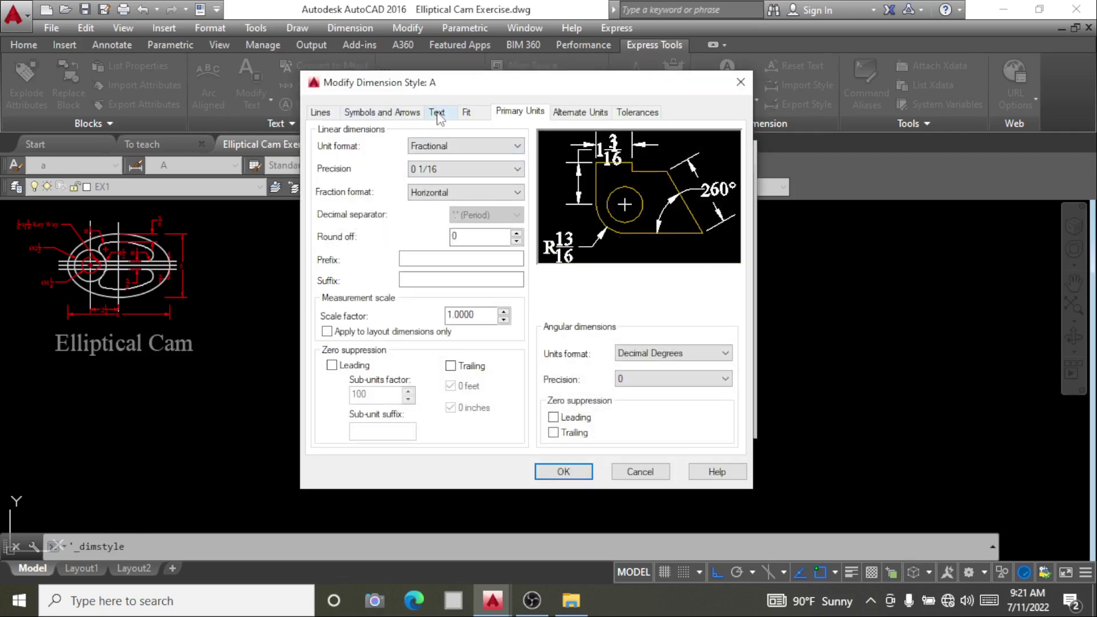
left_click(517, 146)
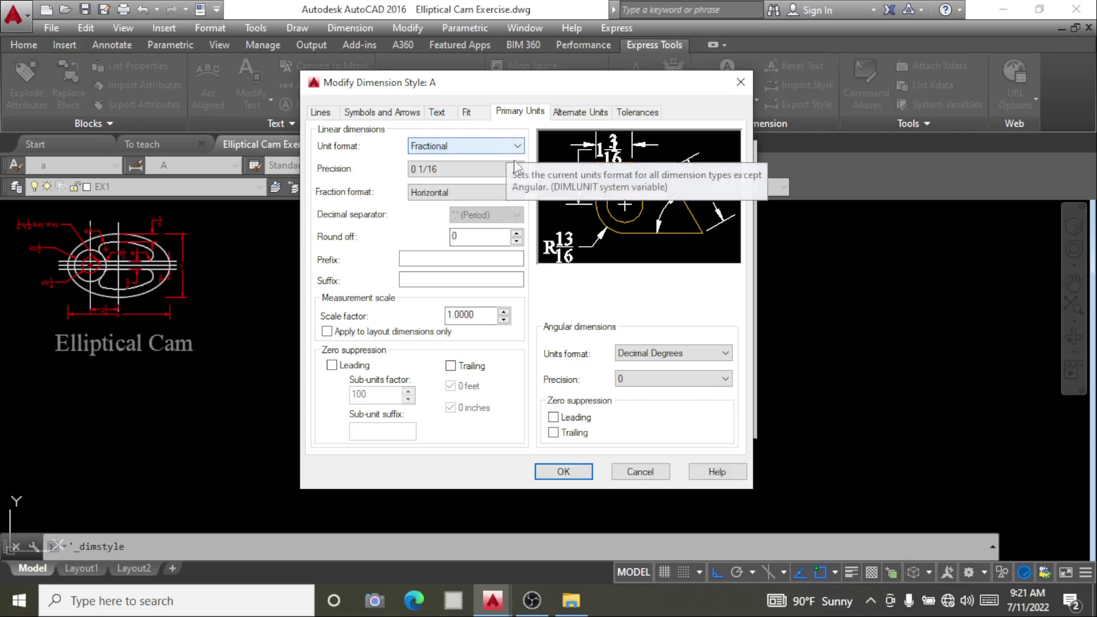
left_click(516, 168)
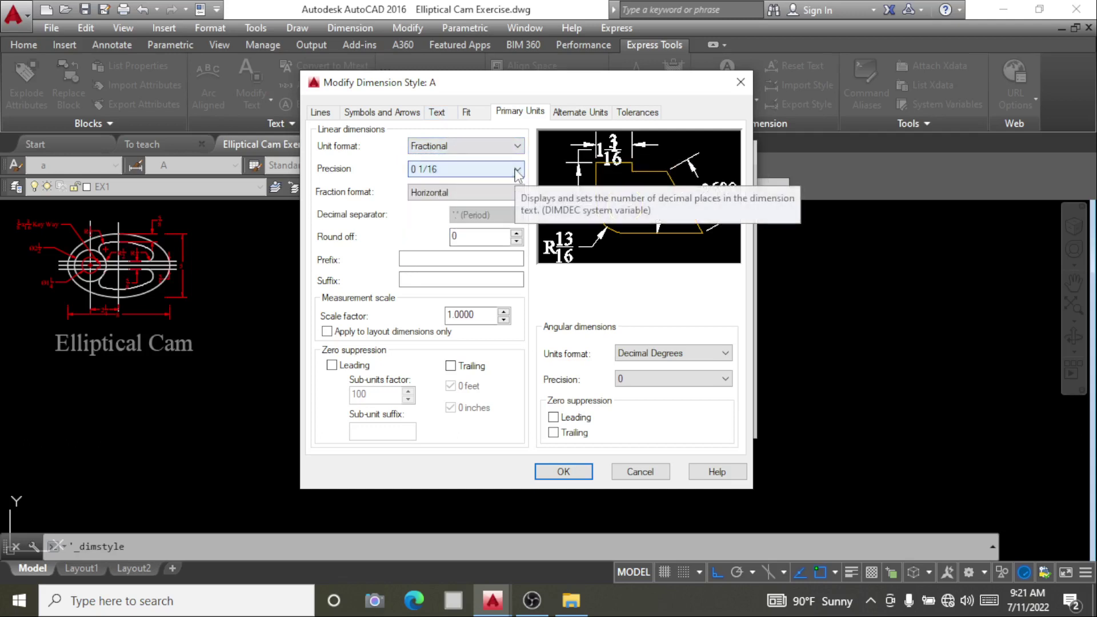
left_click(475, 117)
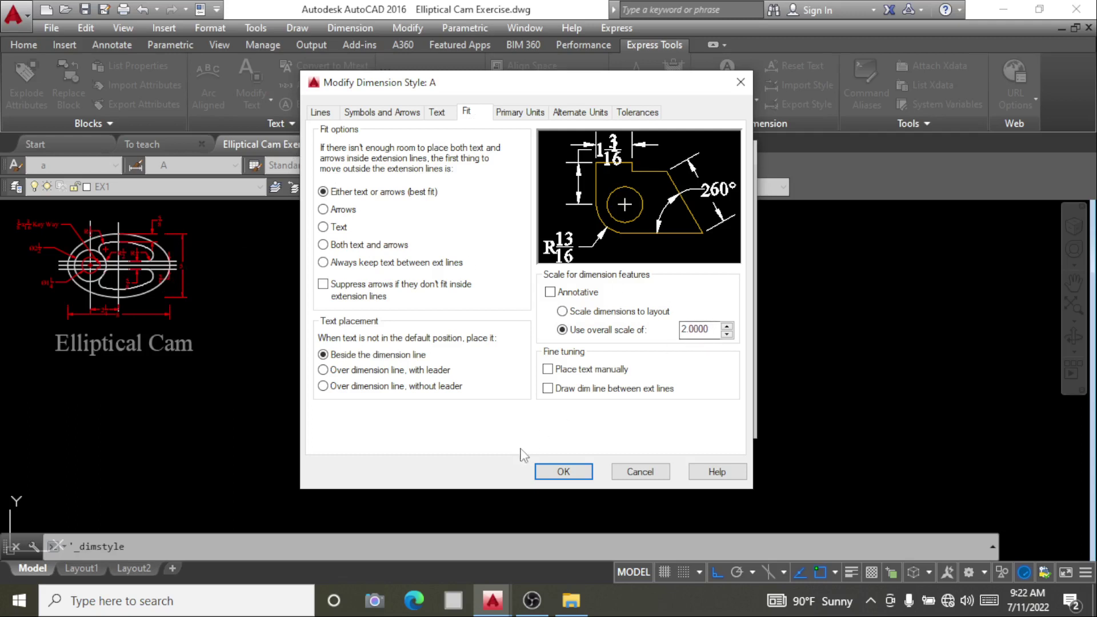
Keep dimension style A at Fractional units with 0 1/16 precision, and apply the changes
left_click(507, 114)
left_click(508, 147)
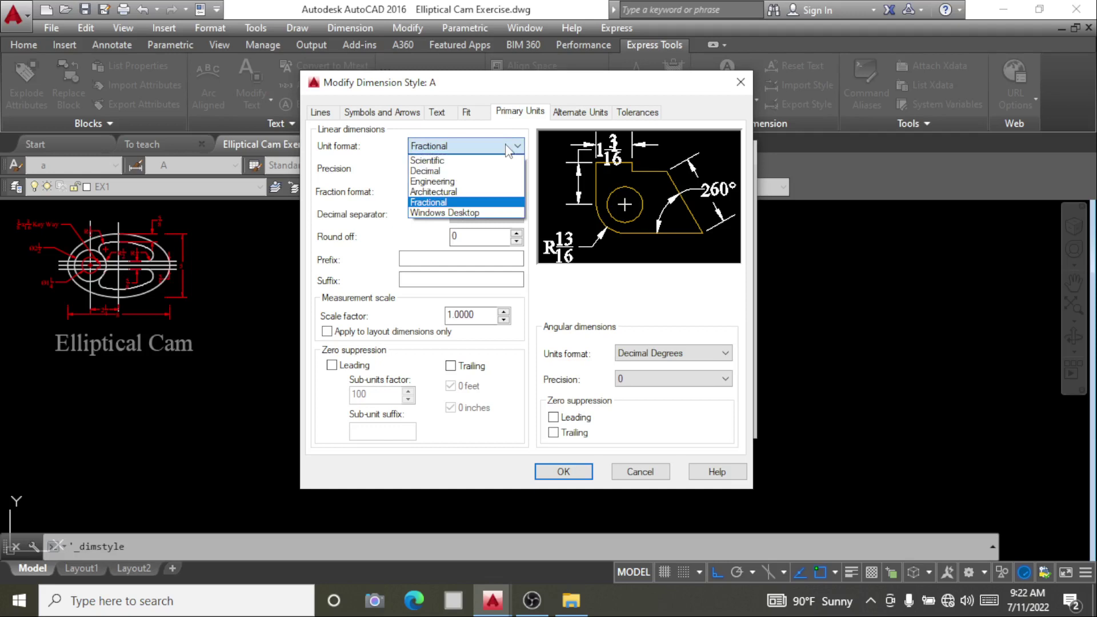
left_click(508, 147)
left_click(510, 169)
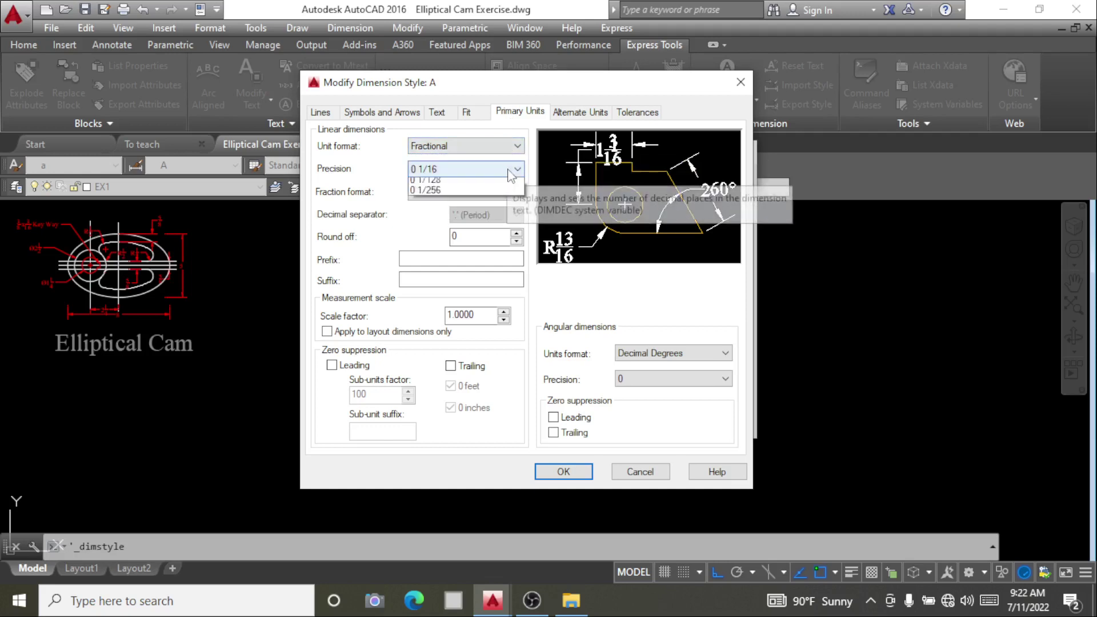
left_click(510, 169)
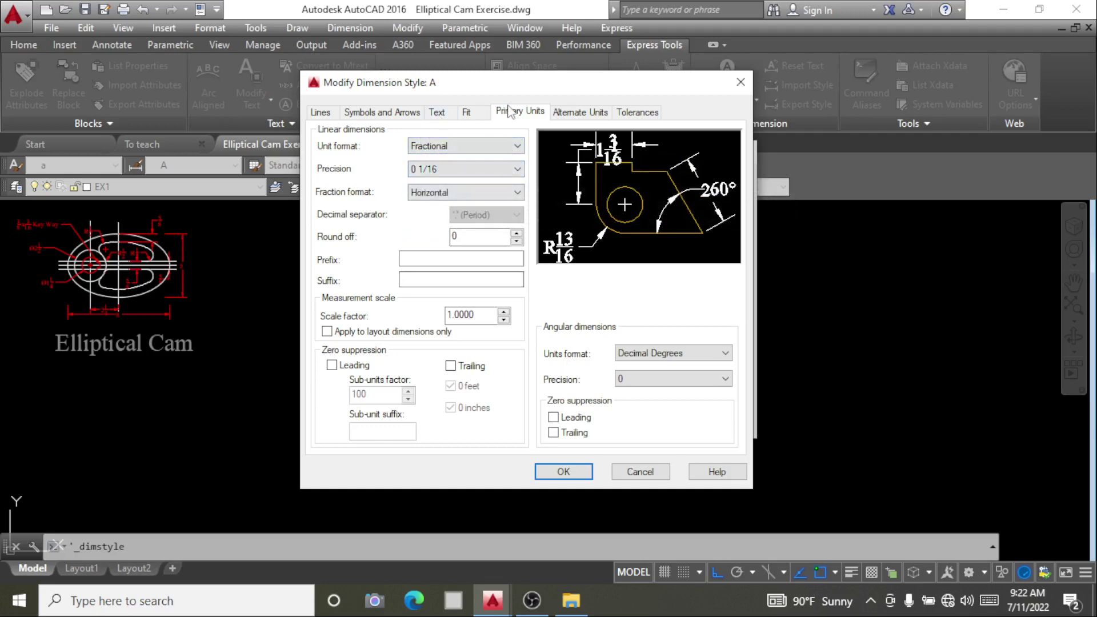
left_click(577, 472)
left_click(744, 152)
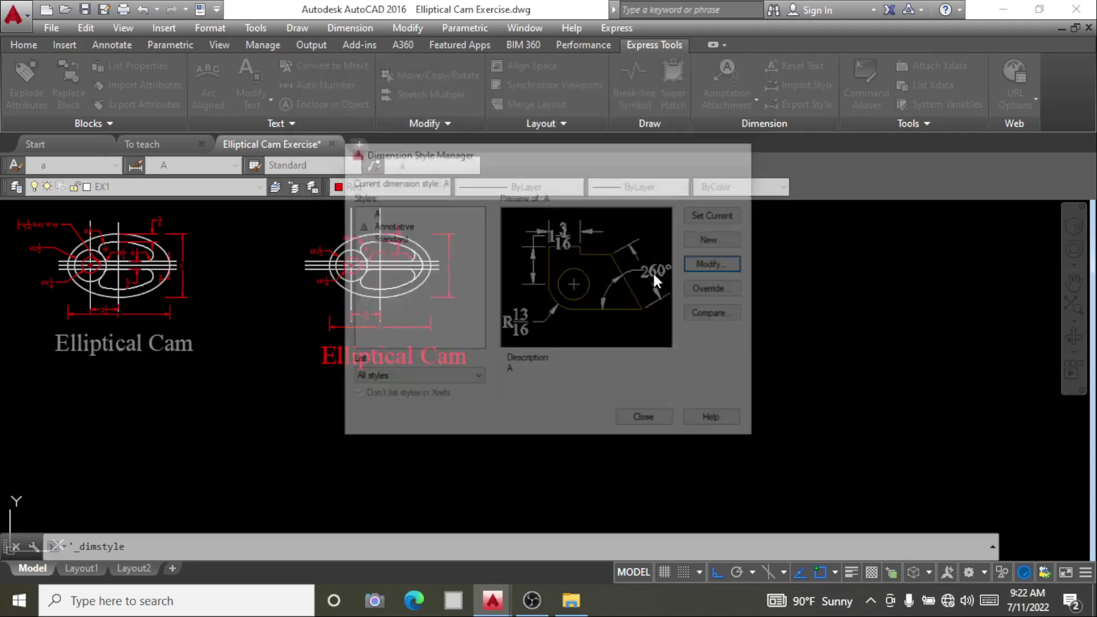
scroll(559, 304, "down", 2)
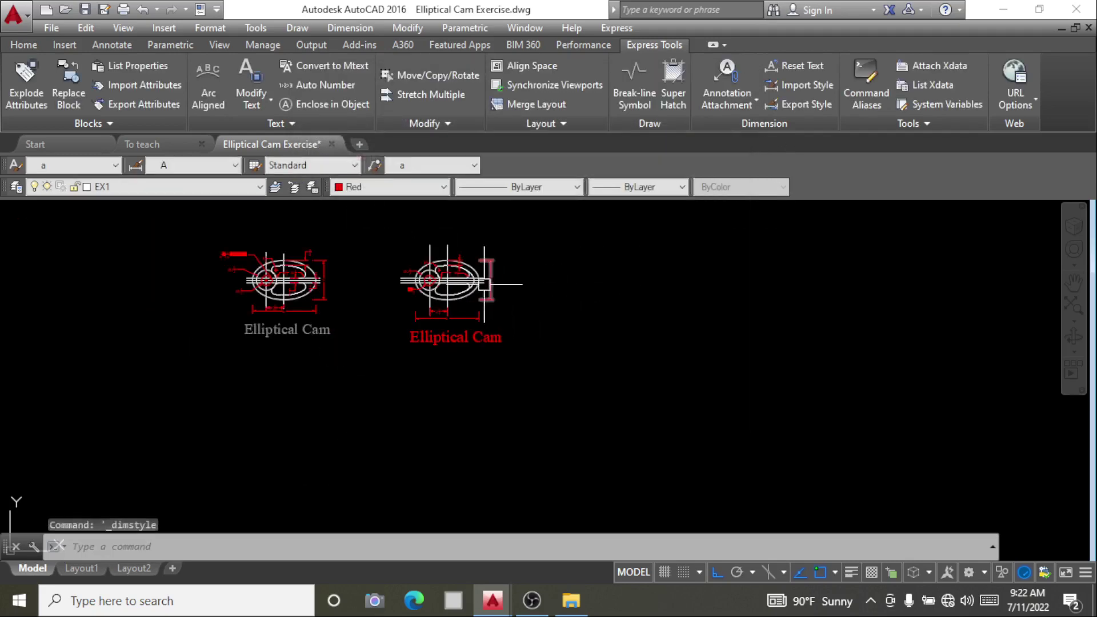
Draw a red centre-placed ellipse right of the cam with axis lengths 4 and 2.5
scroll(480, 270, "up", 2)
scroll(480, 270, "up", 2)
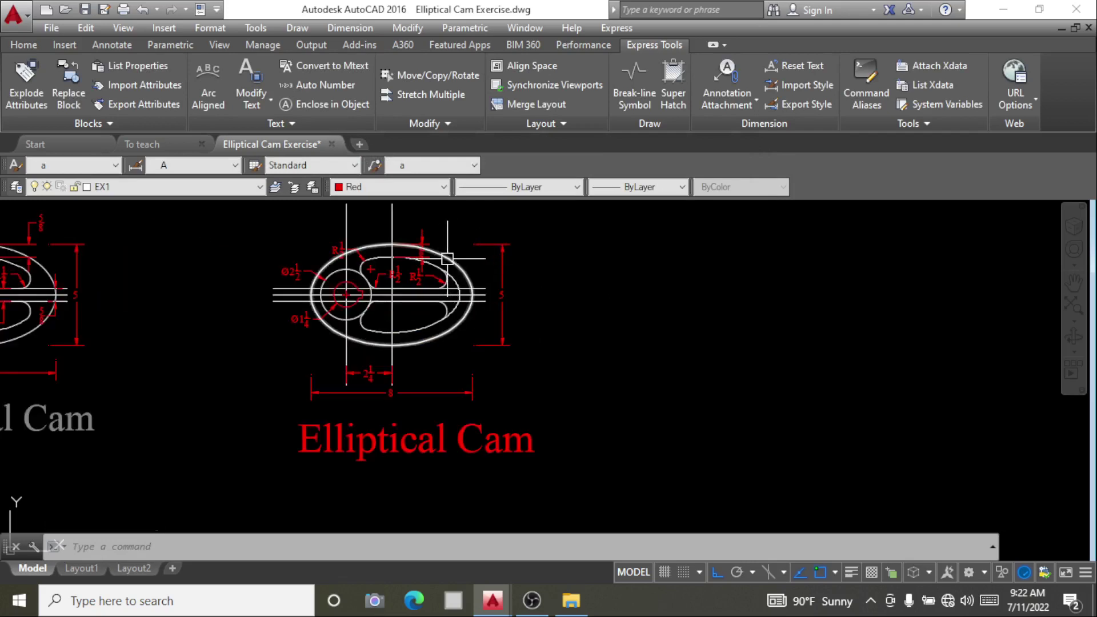
scroll(451, 259, "up", 2)
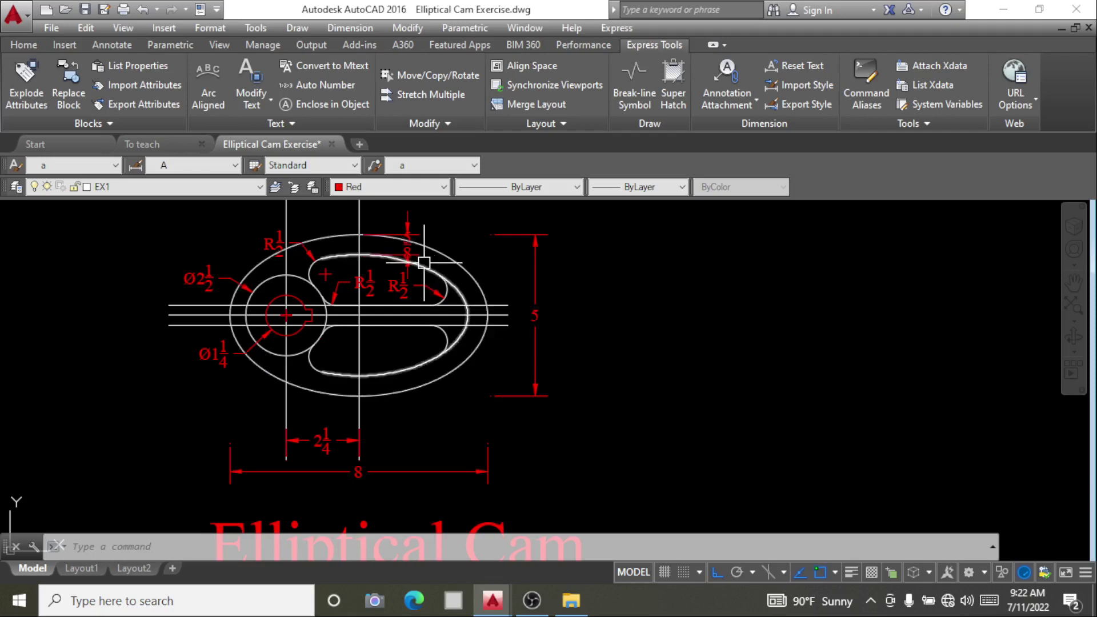
scroll(427, 263, "down", 2)
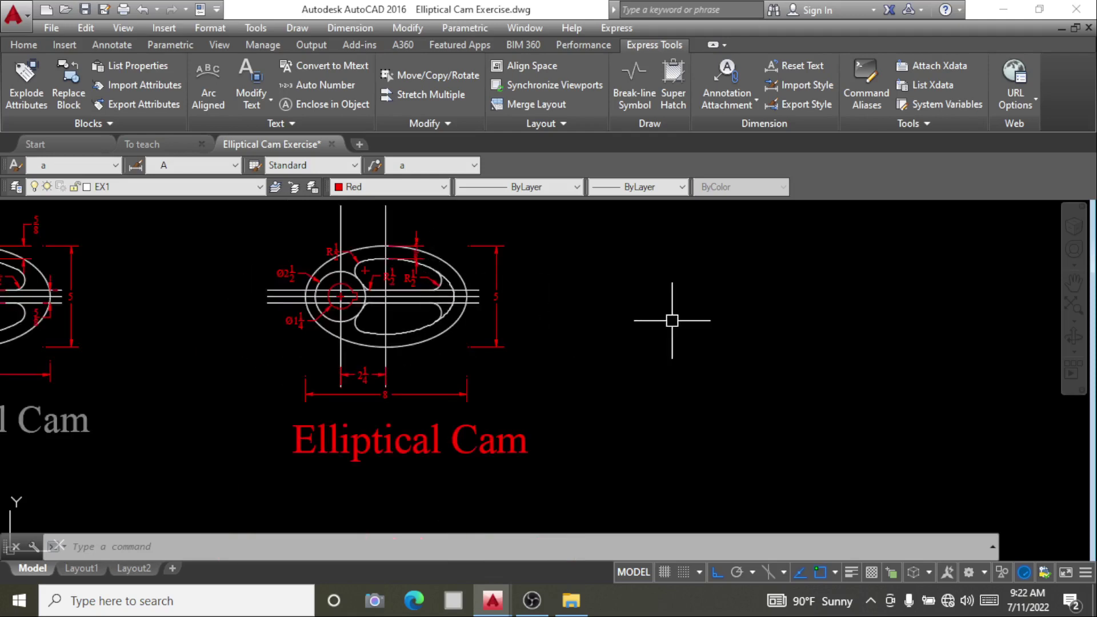
key("Escape")
key("Escape")
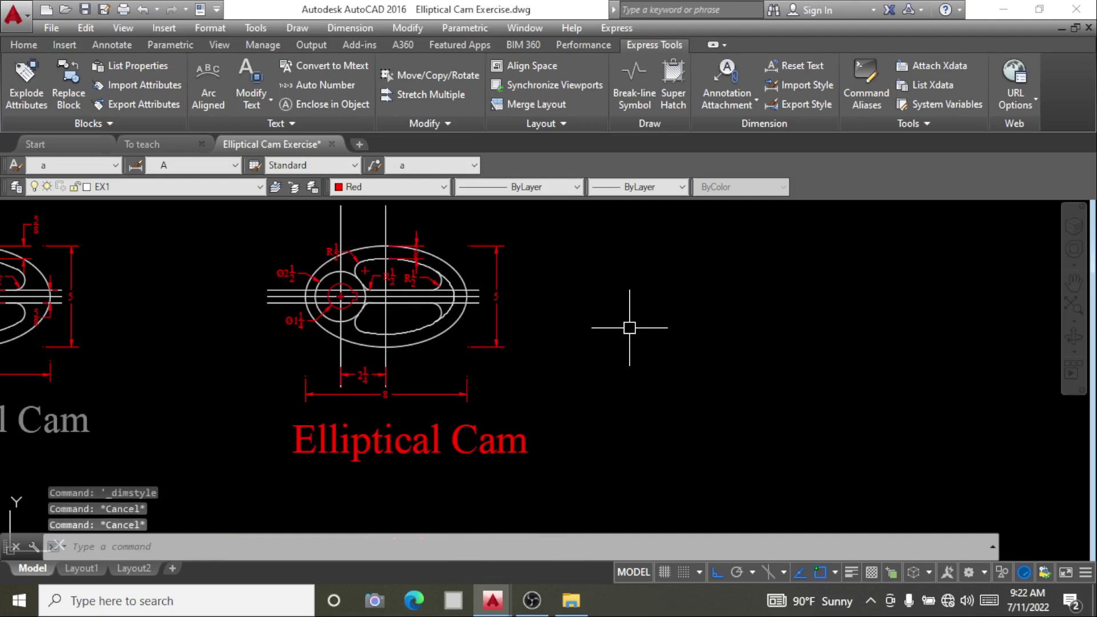
type("el")
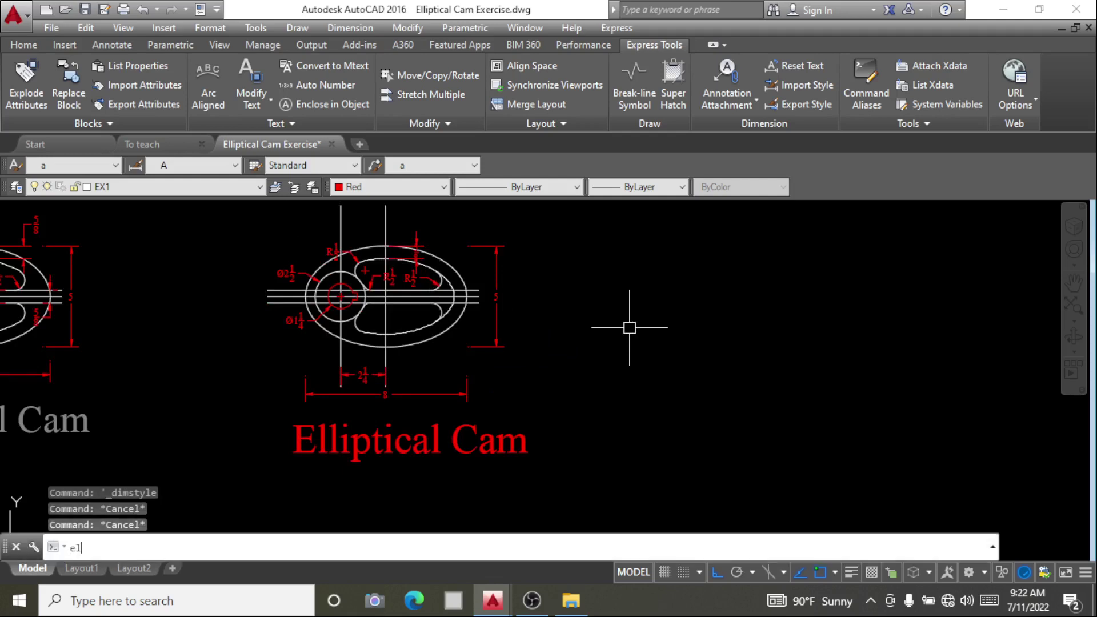
key("Return")
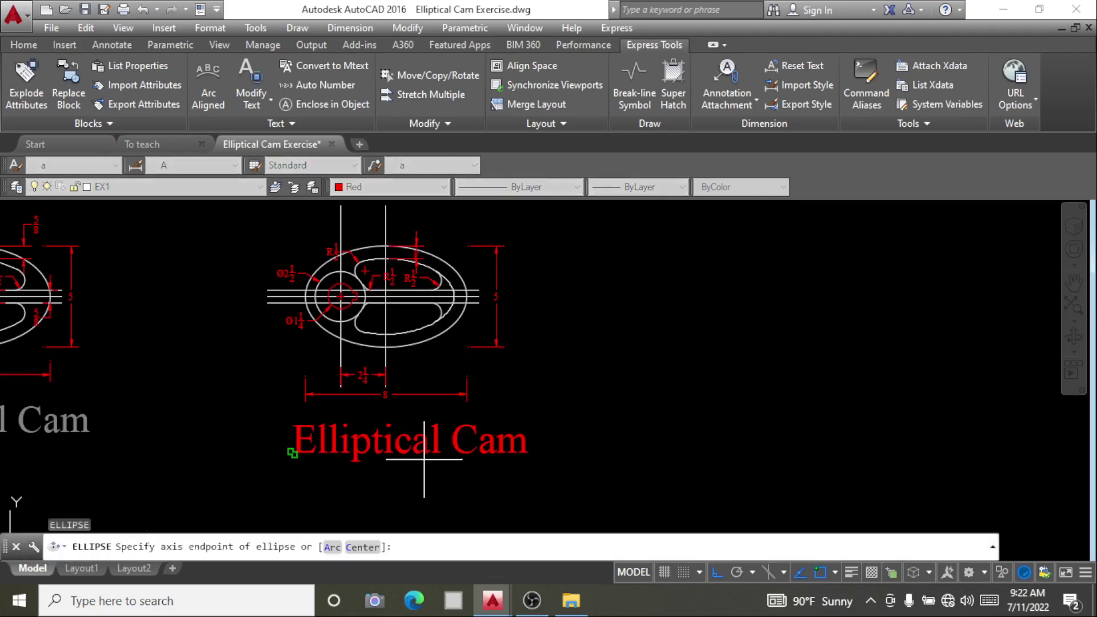
left_click(362, 548)
scroll(326, 406, "down", 2)
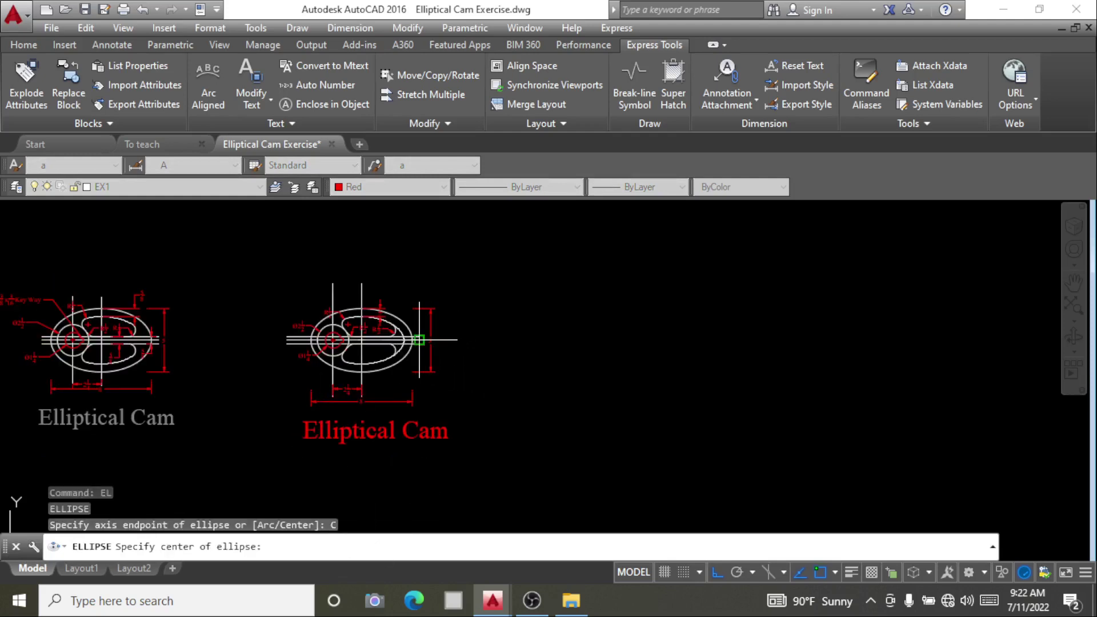
scroll(419, 340, "up", 2)
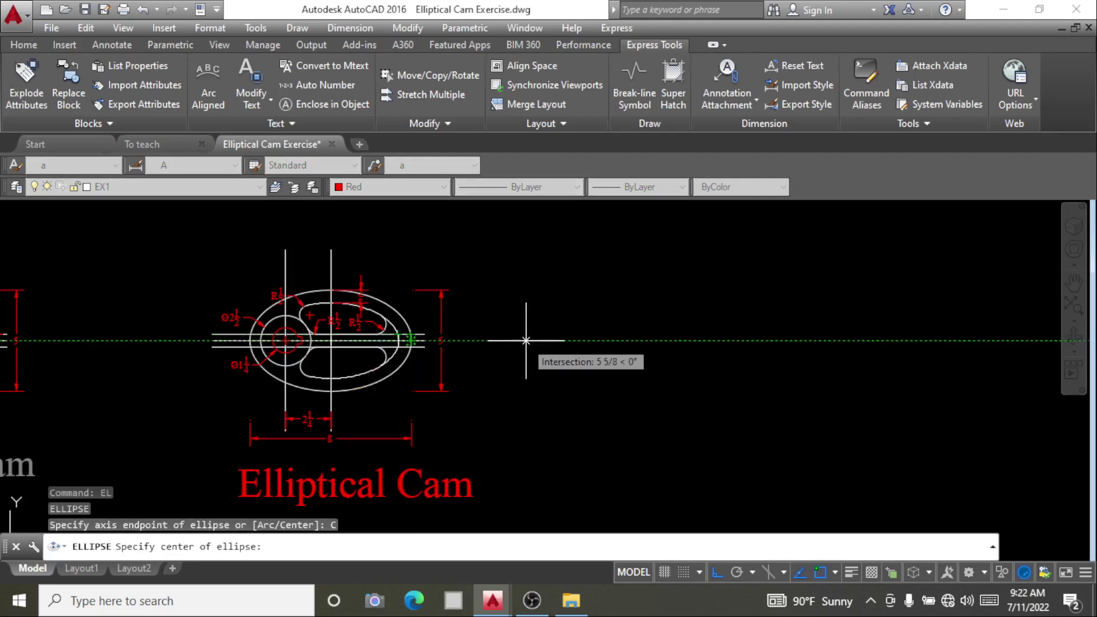
left_click(526, 341)
type("4")
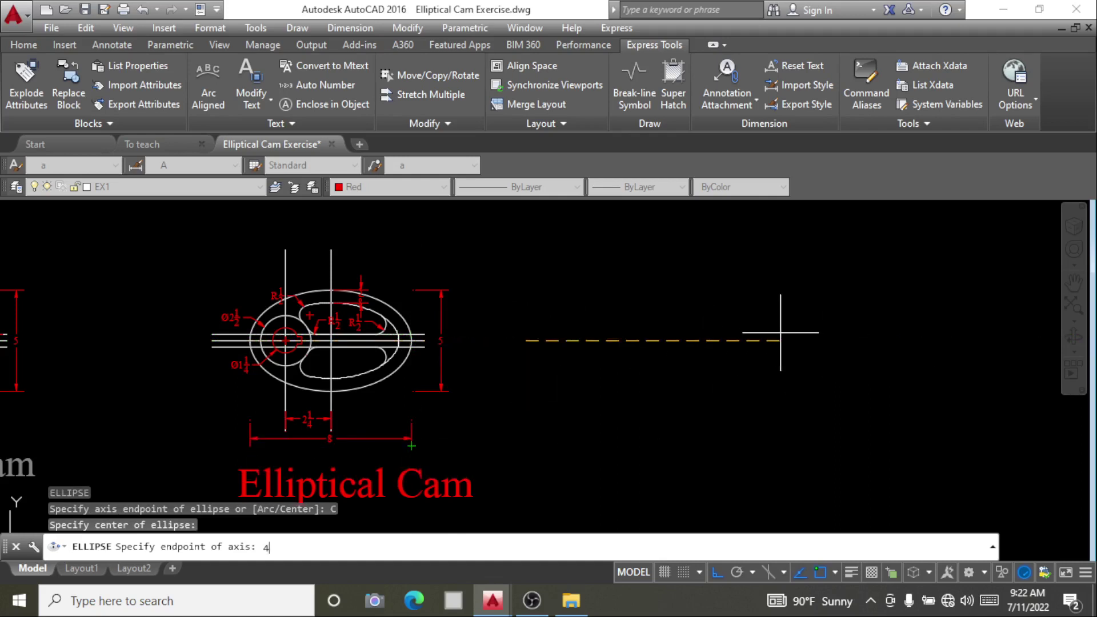
key("Return")
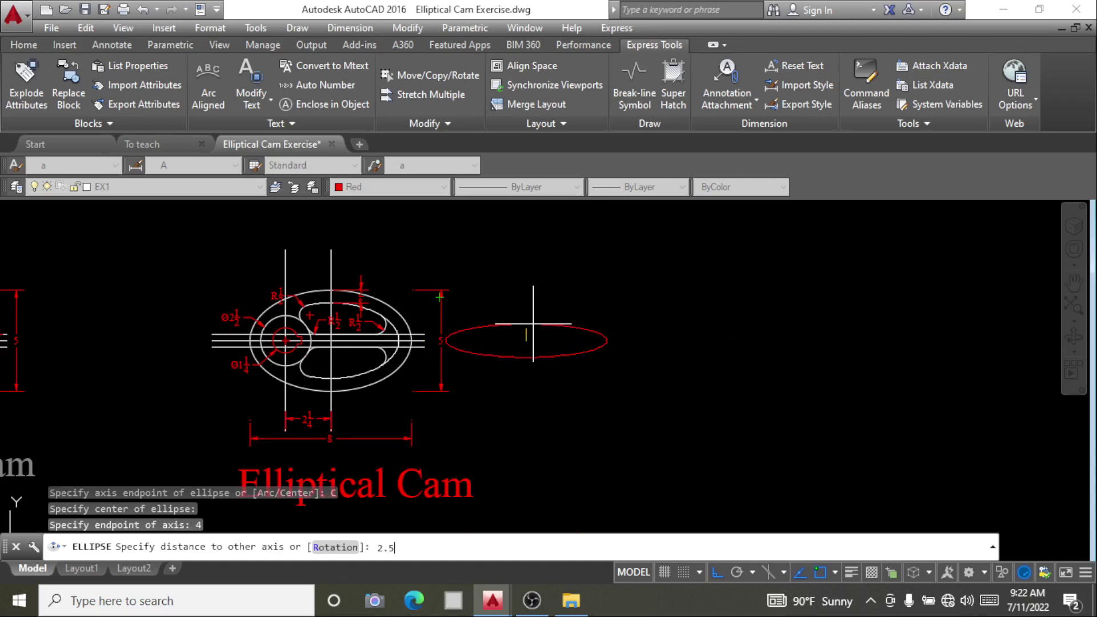
key("Return")
key("Escape")
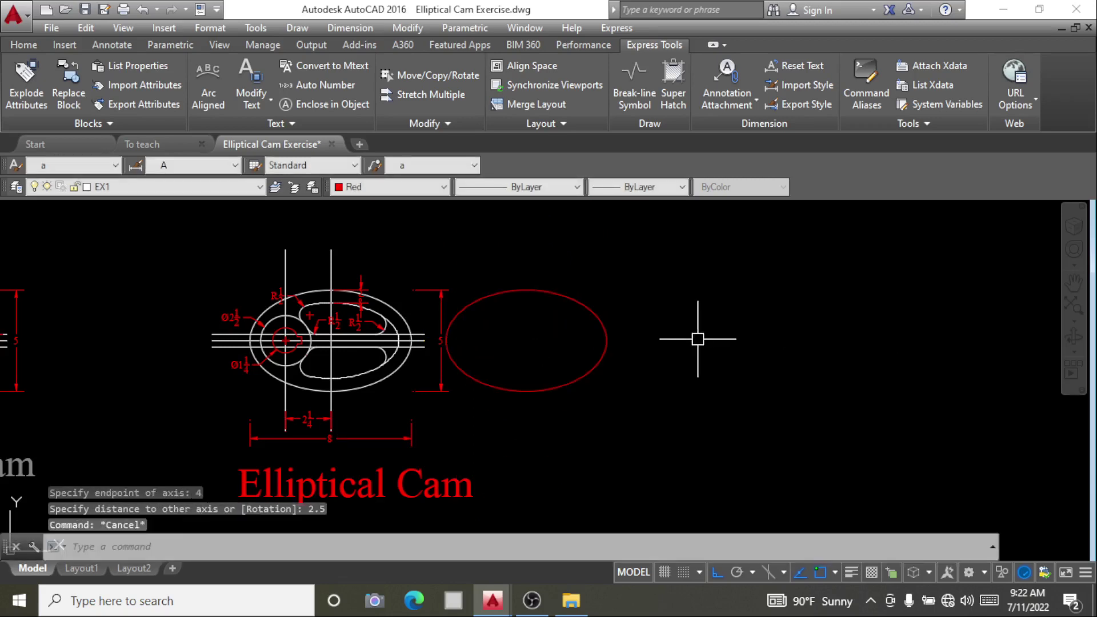
Start the MOVE command and select the new ellipse
type("m")
key("Return")
left_click(691, 393)
left_click(523, 276)
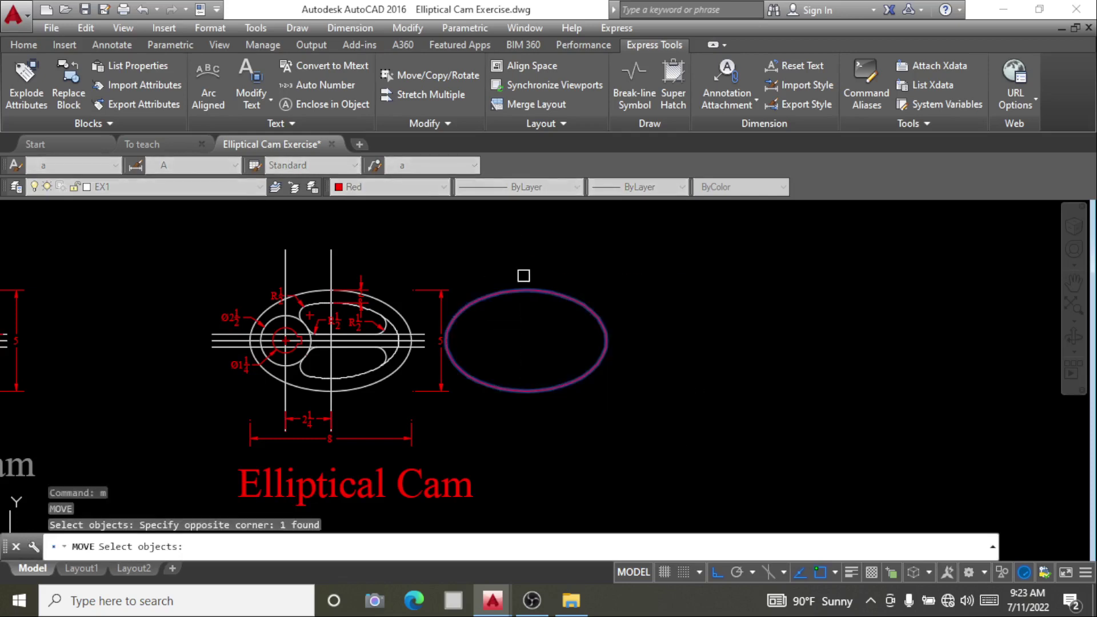
Move the new ellipse farther to the right
key("Return")
left_click(541, 431)
left_click(813, 426)
key("Return")
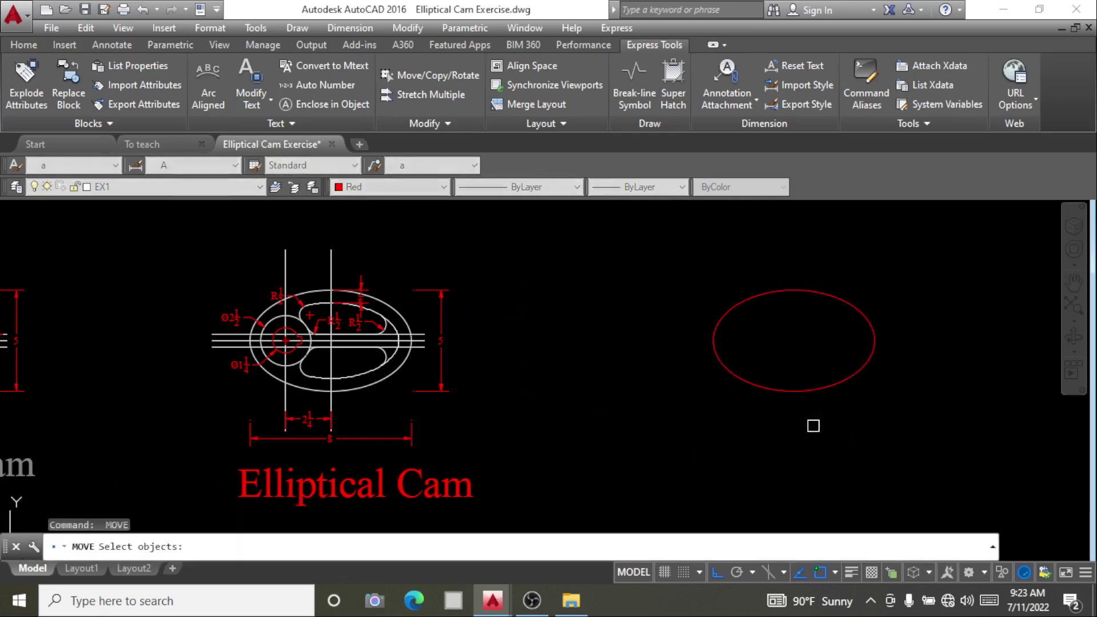
key("Escape")
scroll(400, 350, "up", 2)
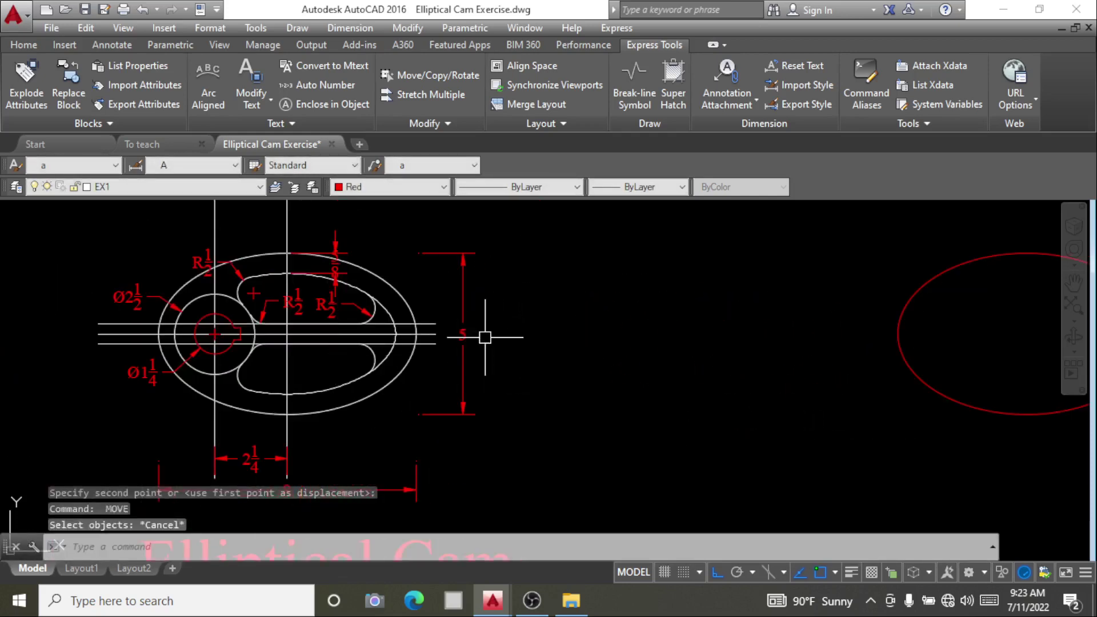
scroll(485, 337, "down", 2)
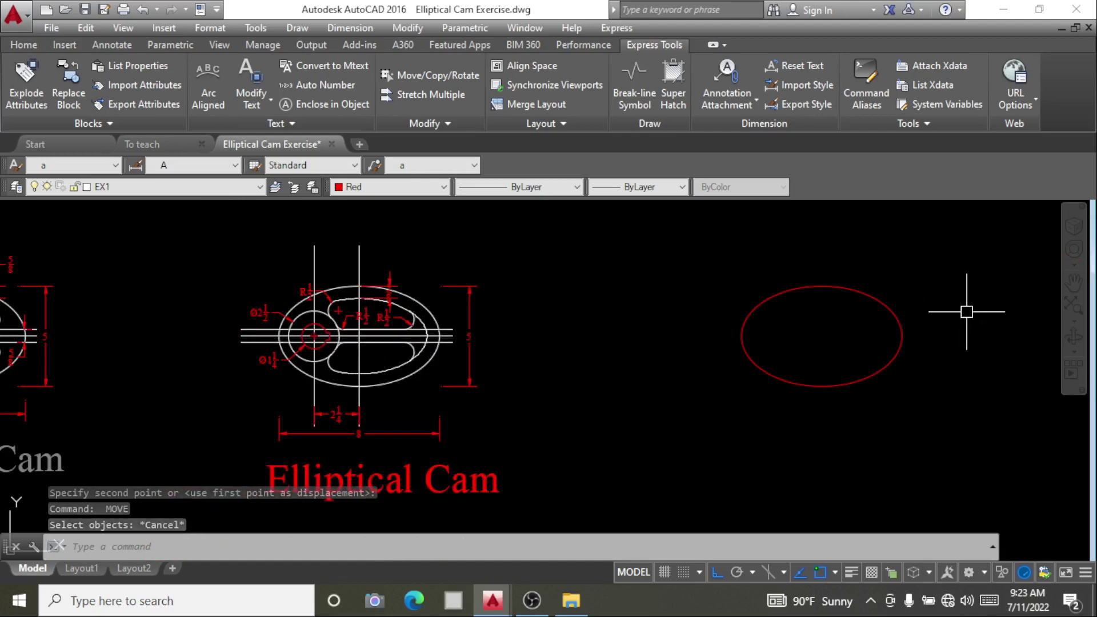
Draw vertical and horizontal centre lines crossing through the ellipse's middle
type("l")
key("Return")
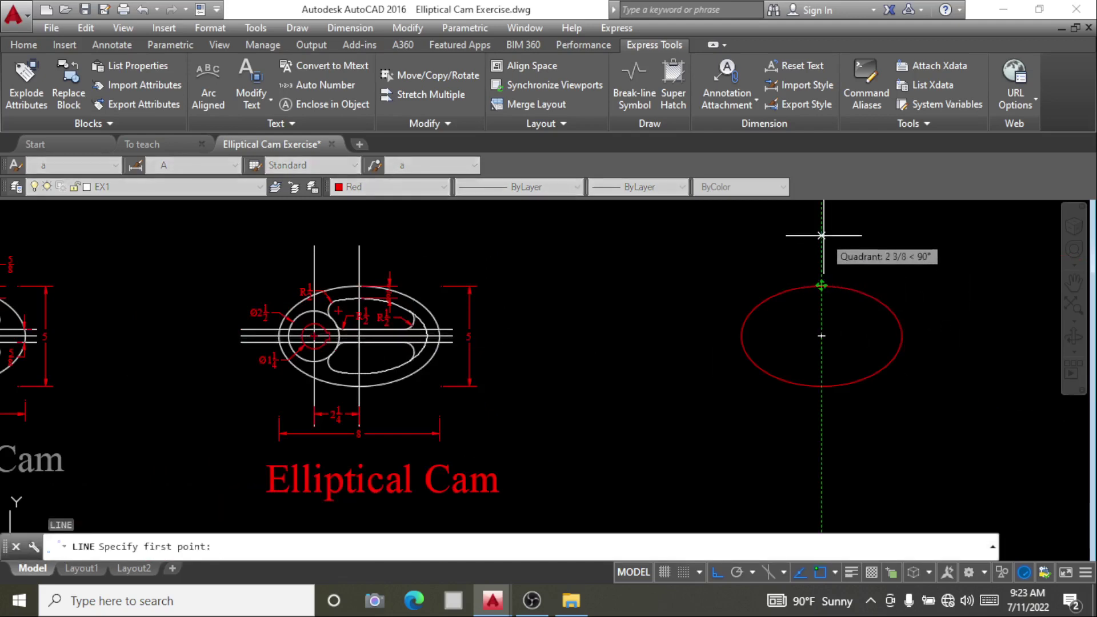
left_click(821, 233)
left_click(821, 446)
key("Return")
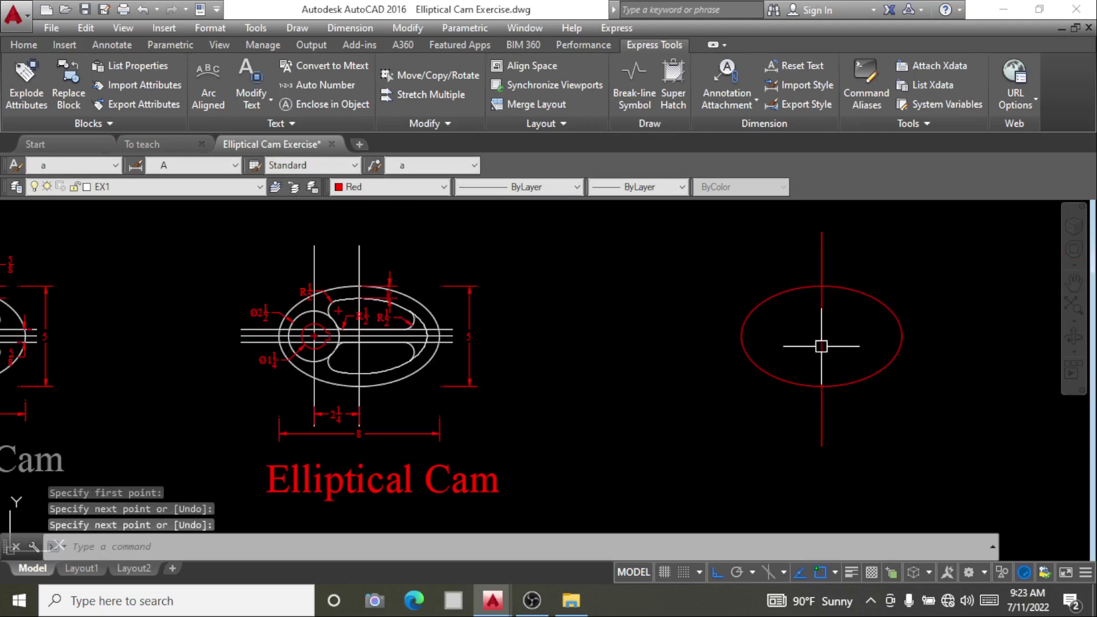
key("Return")
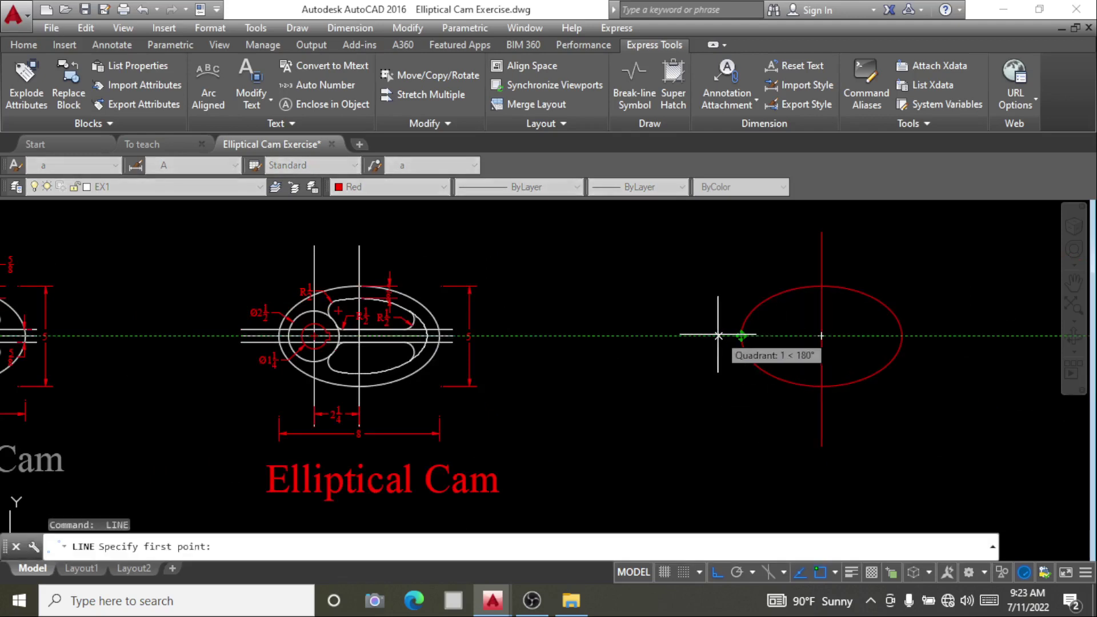
left_click(718, 336)
left_click(963, 334)
key("Escape")
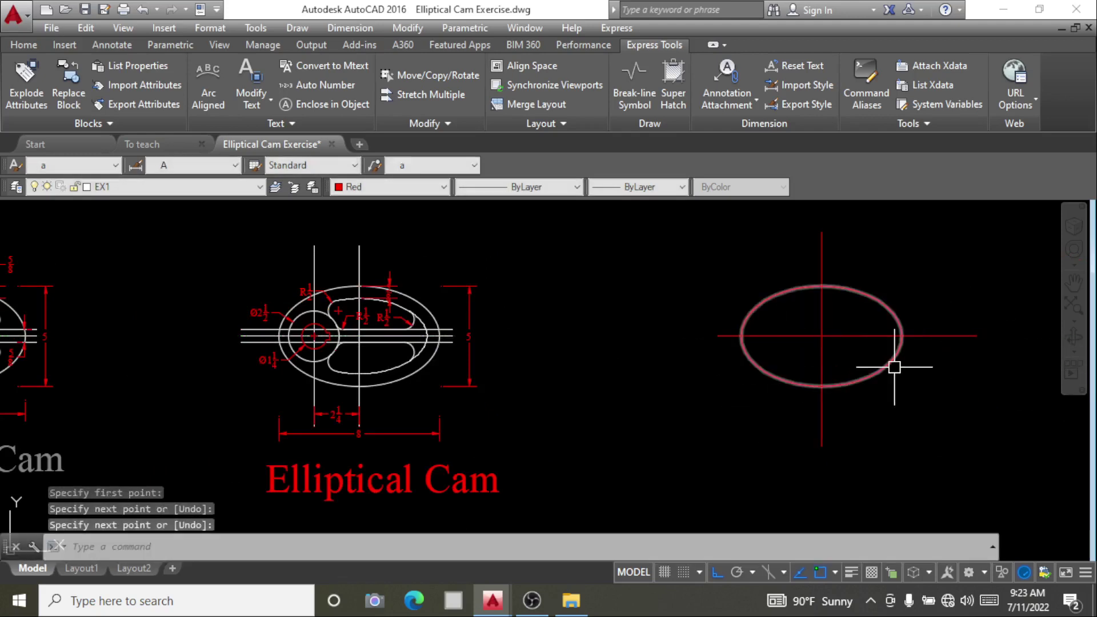
scroll(413, 336, "up", 2)
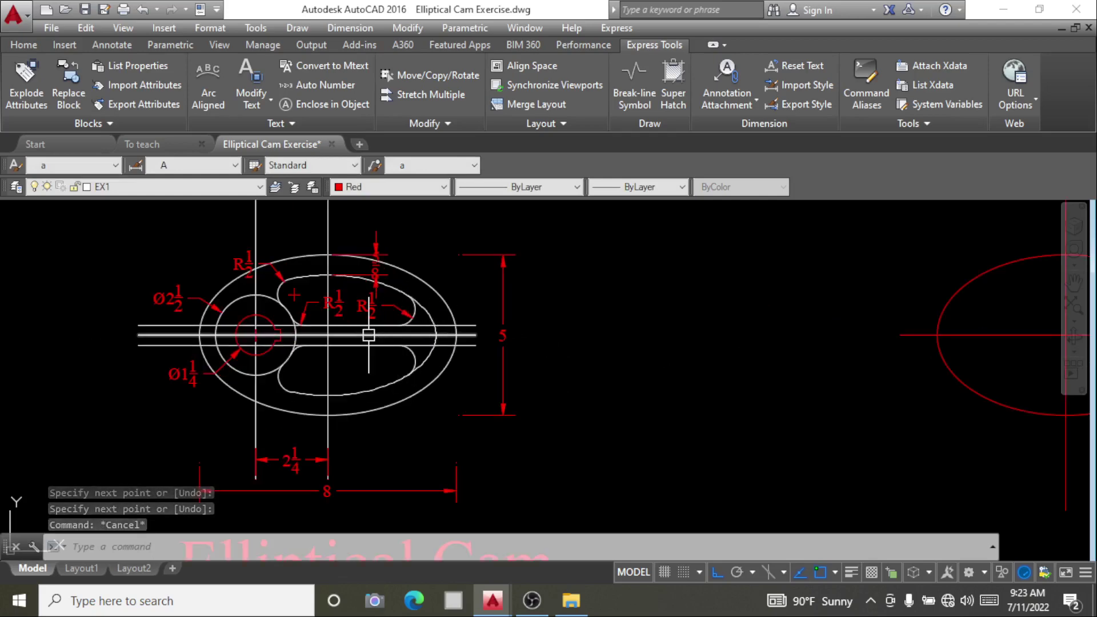
scroll(665, 361, "down", 4)
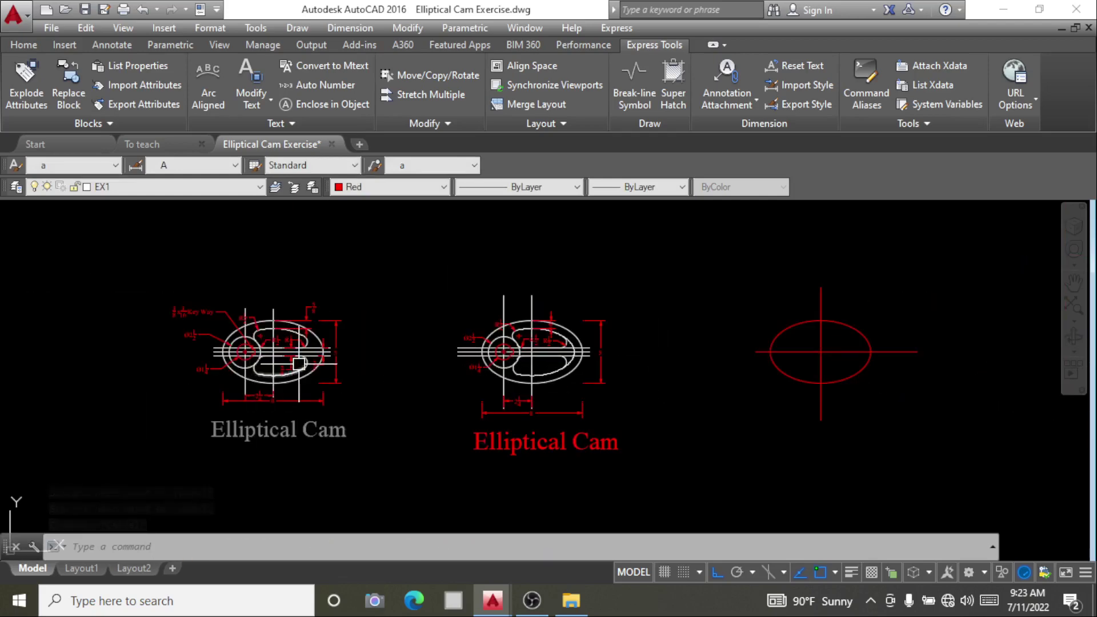
scroll(303, 363, "up", 5)
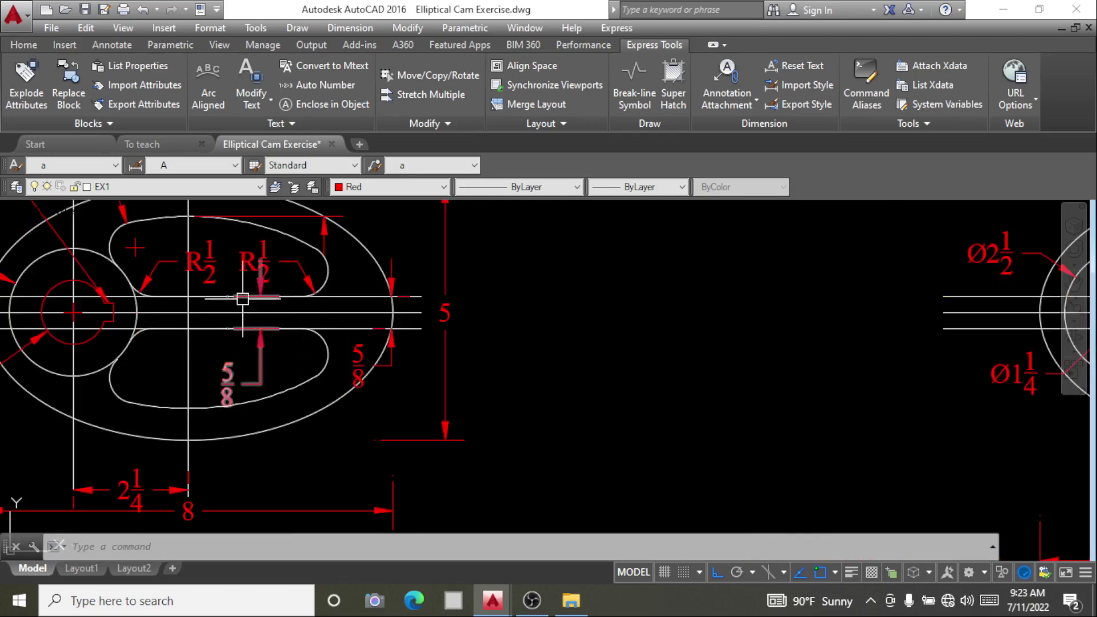
scroll(242, 296, "down", 5)
scroll(539, 294, "down", 2)
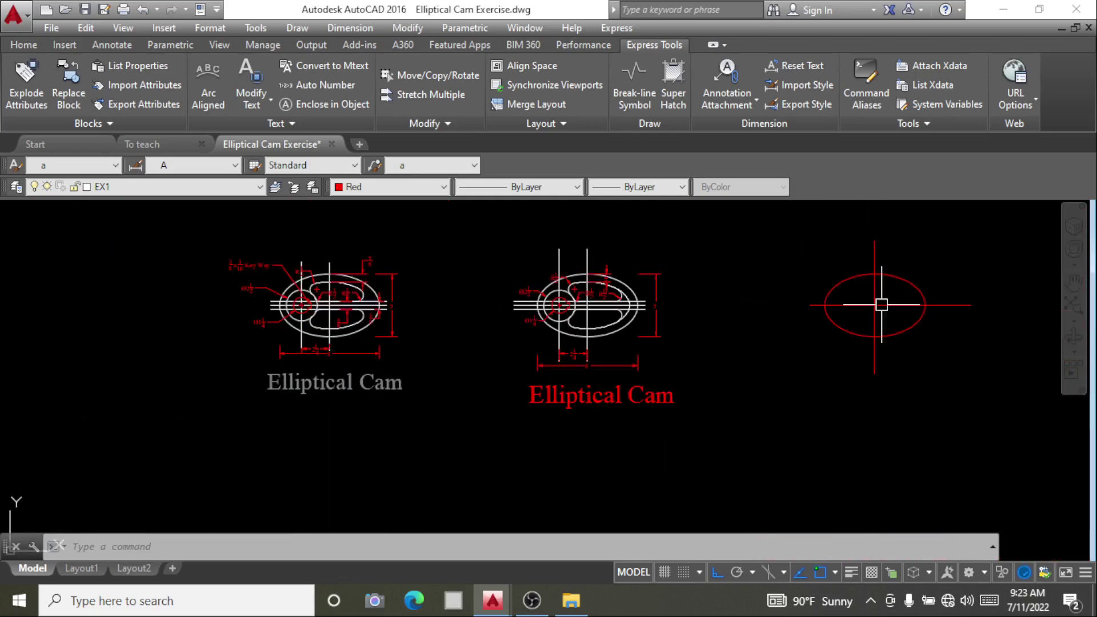
scroll(983, 300, "up", 4)
scroll(966, 298, "up", 2)
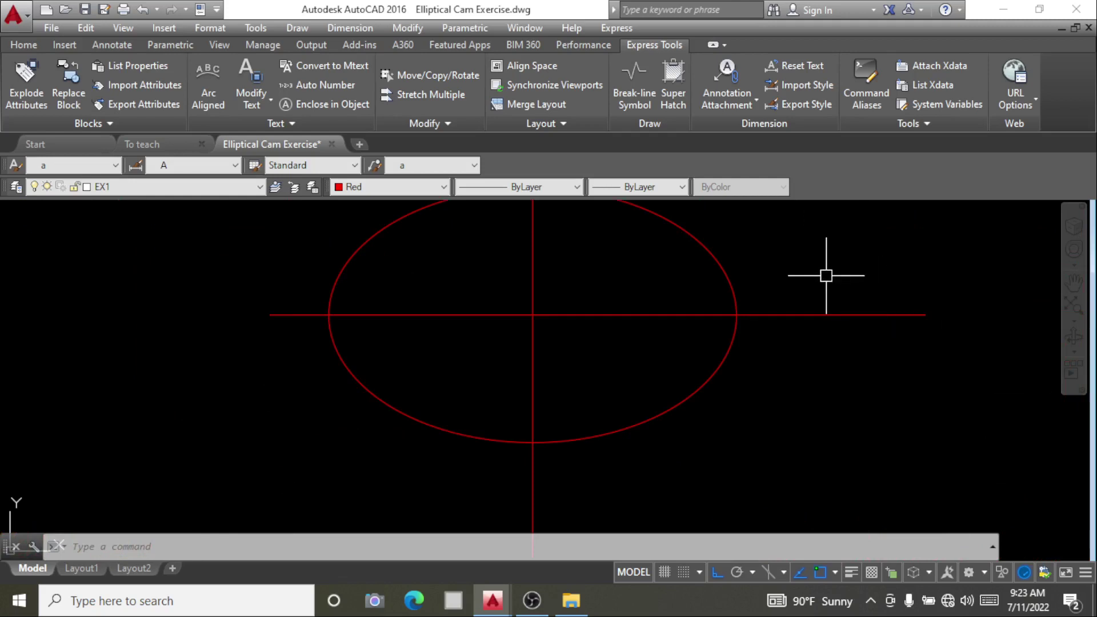
Offset the horizontal centre line 5/16 both above and below
type("o")
key("Return")
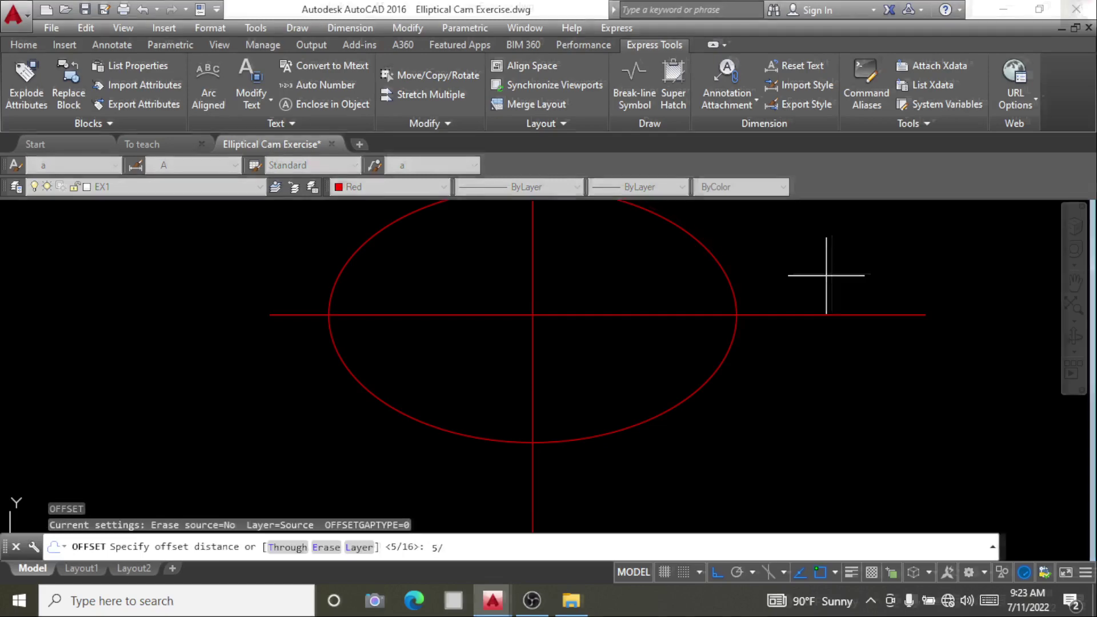
type("16")
key("Return")
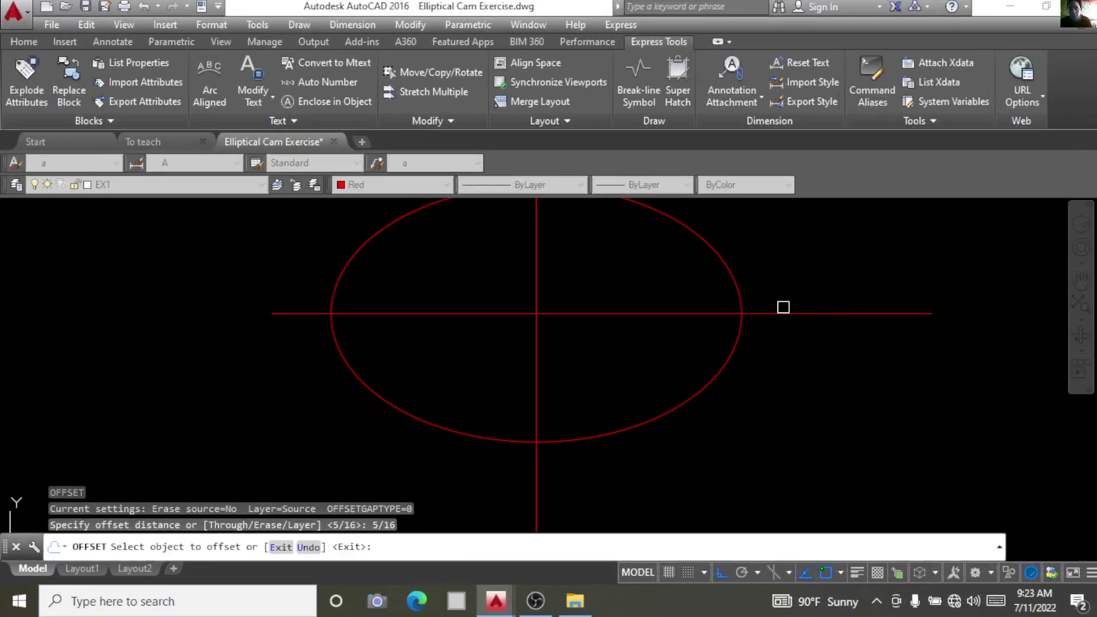
left_click(783, 308)
left_click(800, 312)
left_click(803, 331)
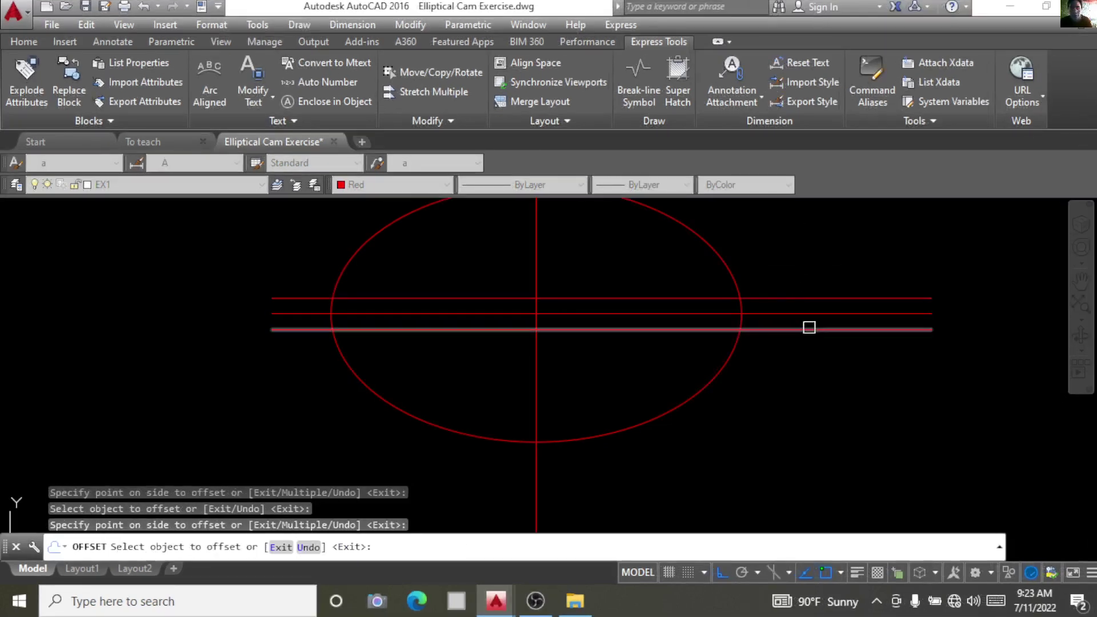
key("Escape")
scroll(908, 317, "down", 4)
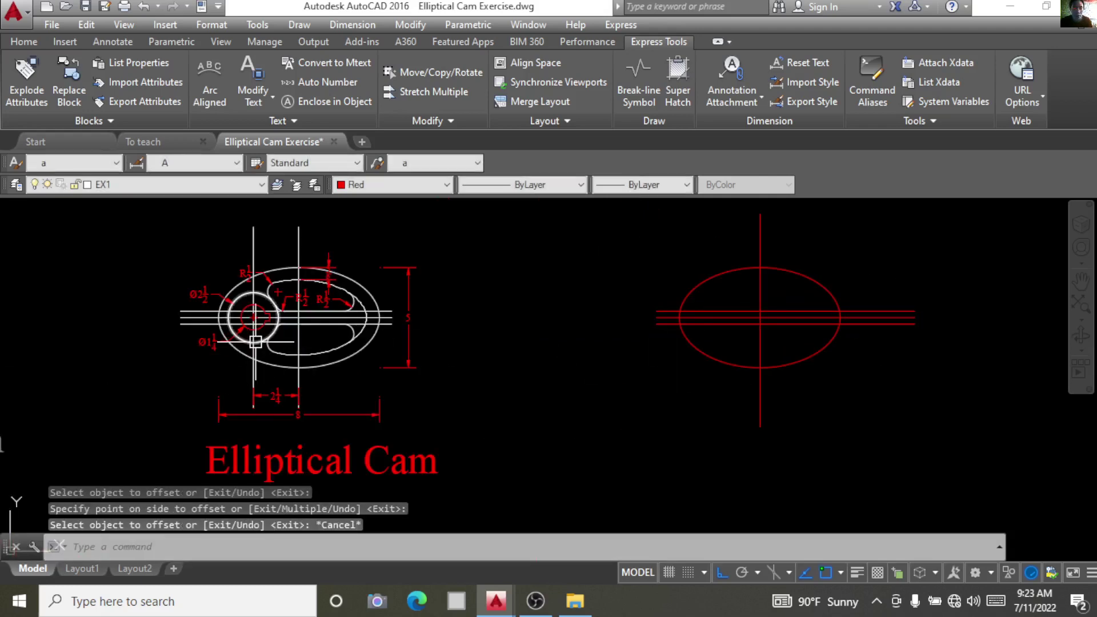
scroll(256, 342, "up", 2)
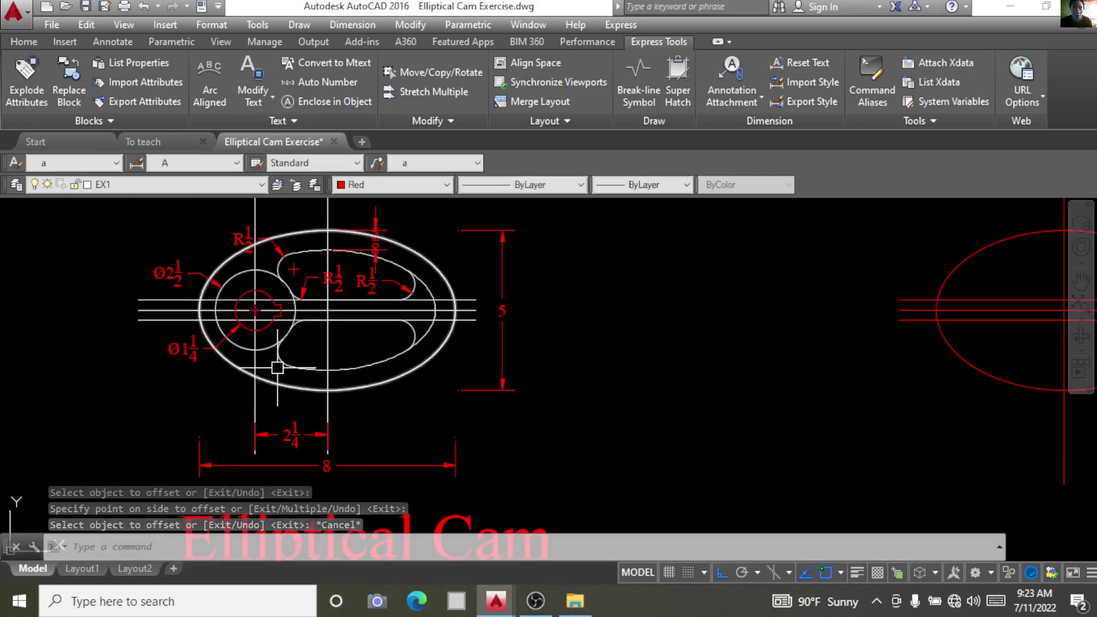
scroll(278, 368, "down", 2)
Offset the ellipse's vertical centre line 2-1/4 to the left
key("Escape")
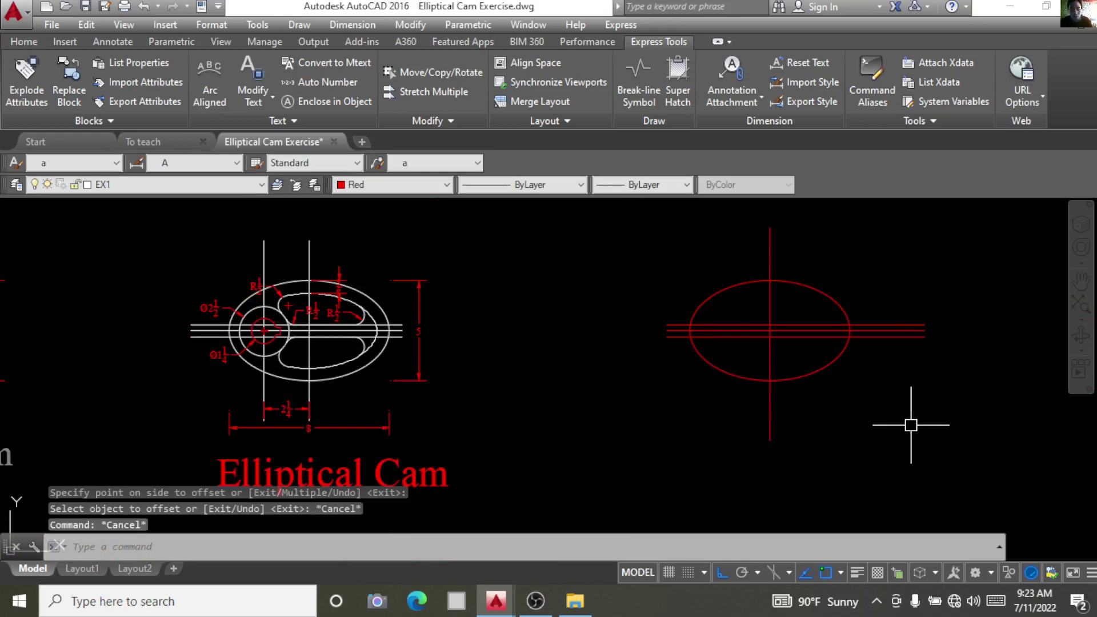
key("Return")
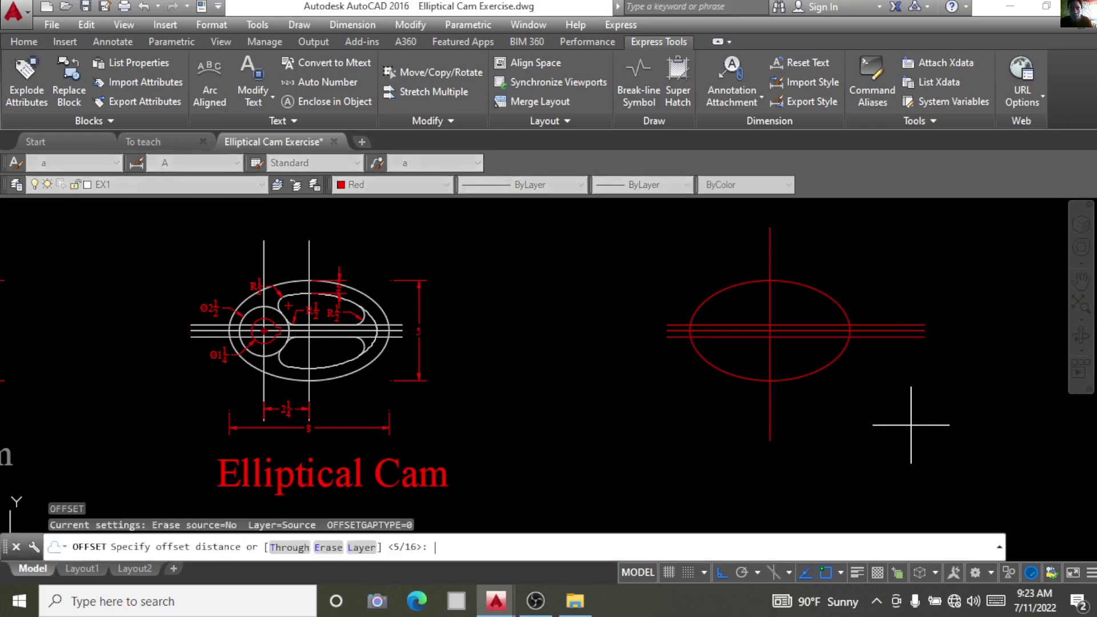
type("2")
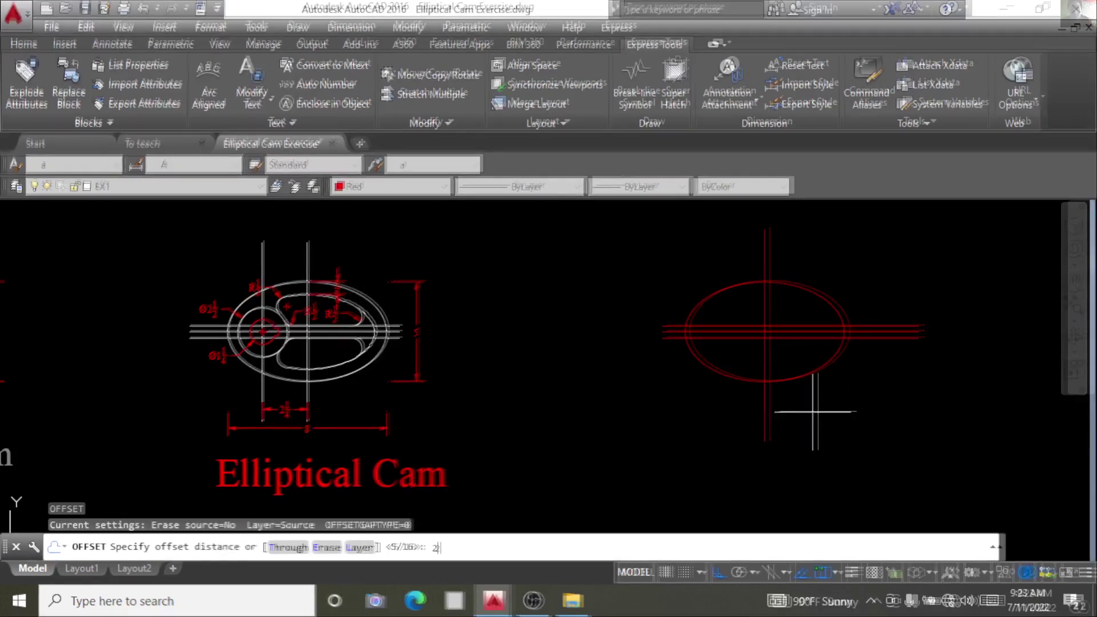
type("-")
type("1/4")
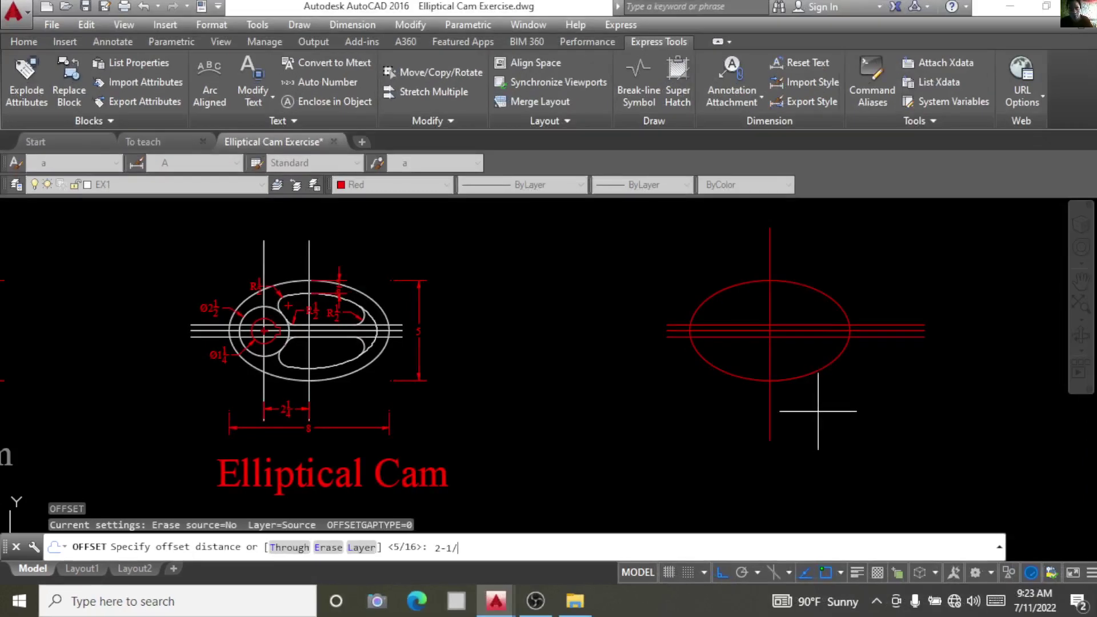
key("Return")
left_click(769, 434)
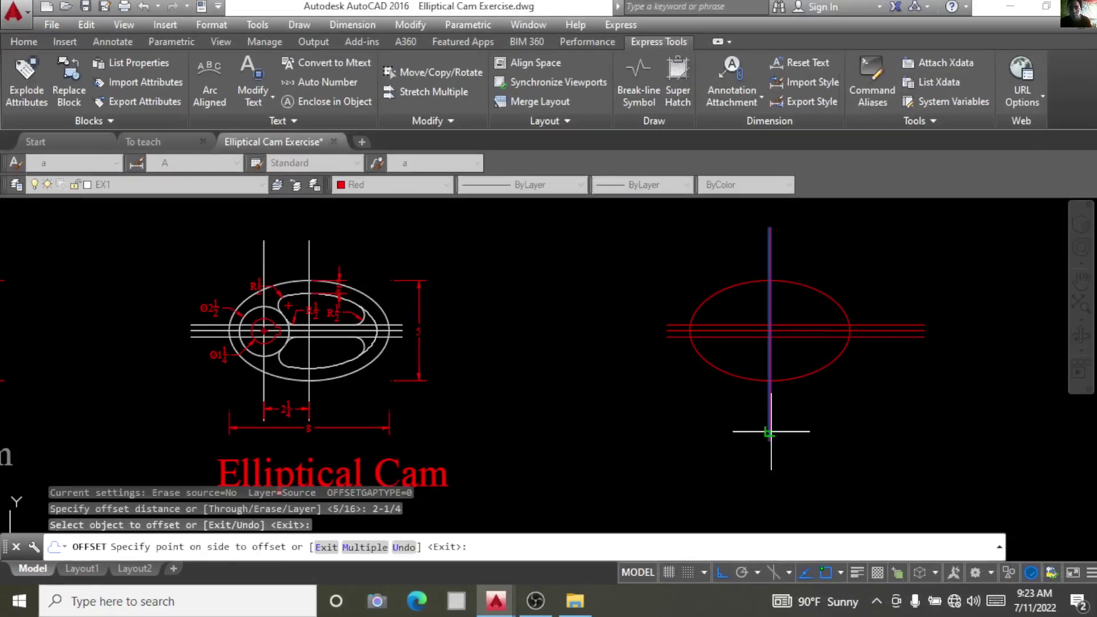
left_click(707, 437)
key("Escape")
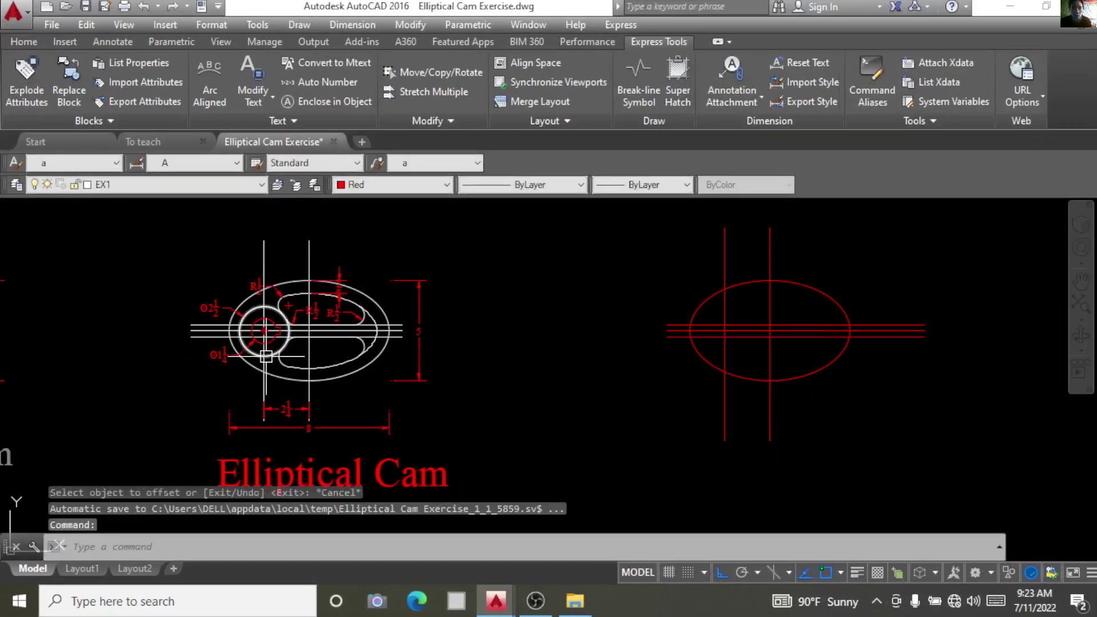
scroll(254, 334, "up", 4)
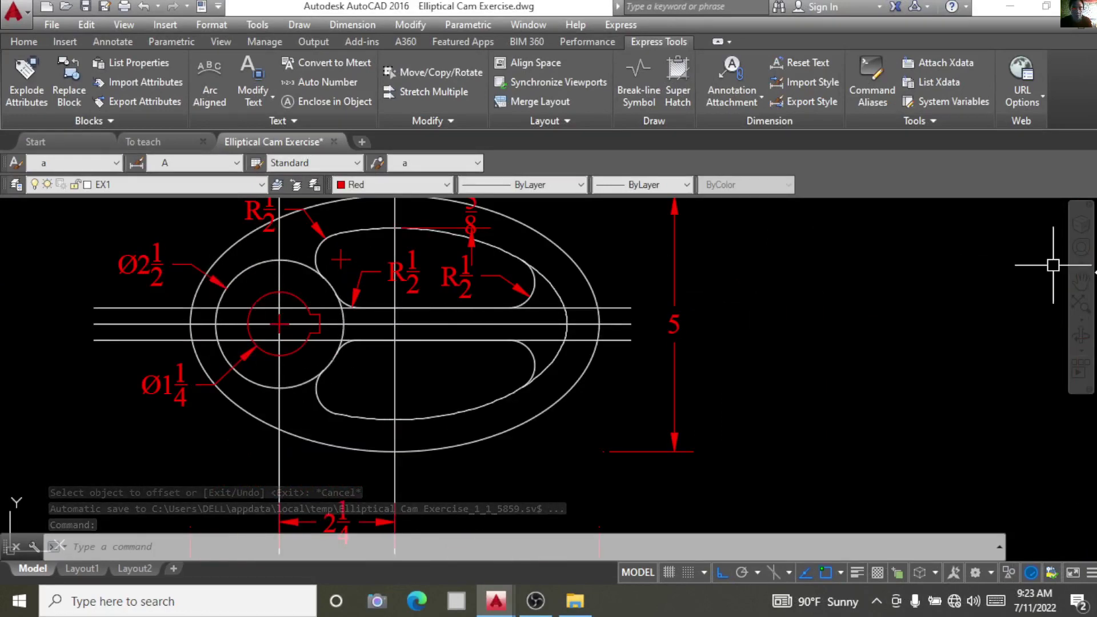
scroll(116, 315, "down", 2)
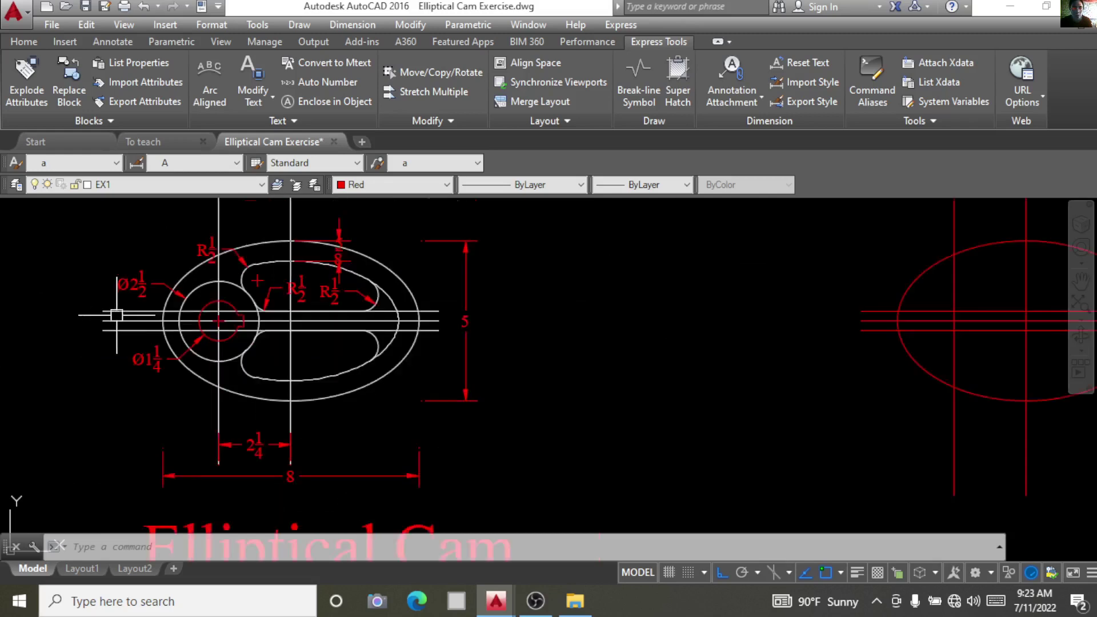
scroll(111, 315, "down", 2)
scroll(651, 314, "up", 2)
scroll(651, 314, "up", 2)
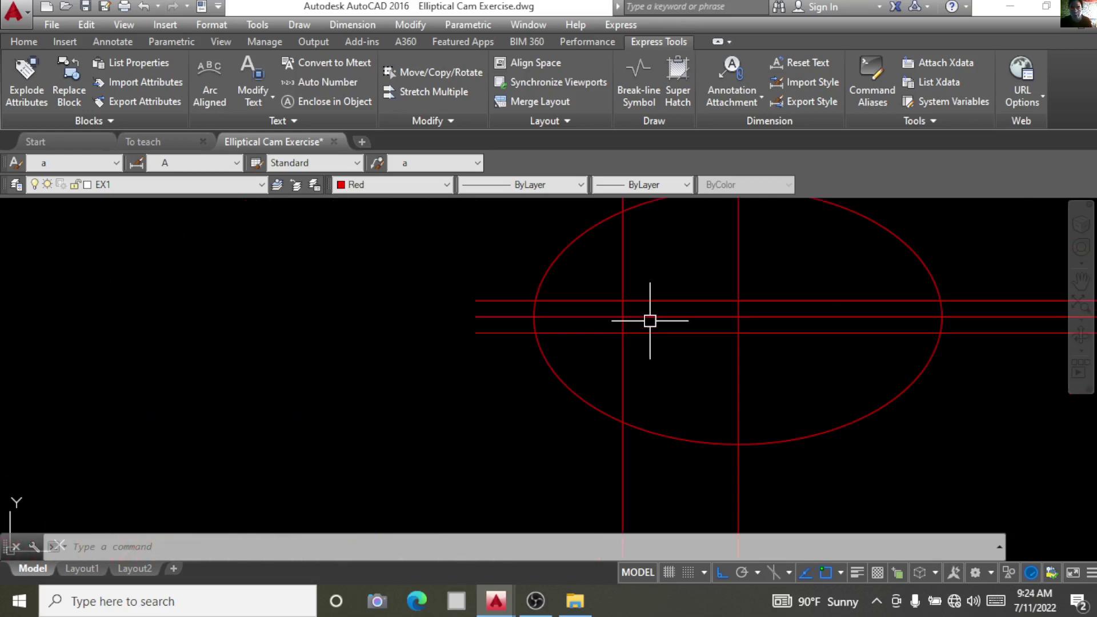
Draw a 2 1/2 diameter circle centred on the left line's intersection
type("c")
key("Return")
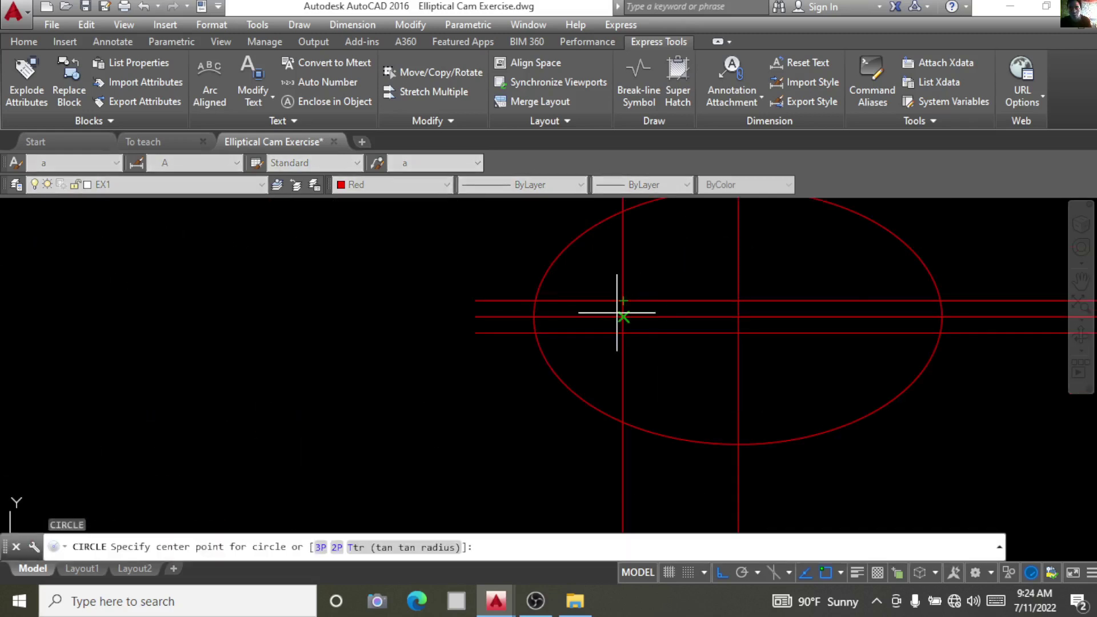
left_click(623, 316)
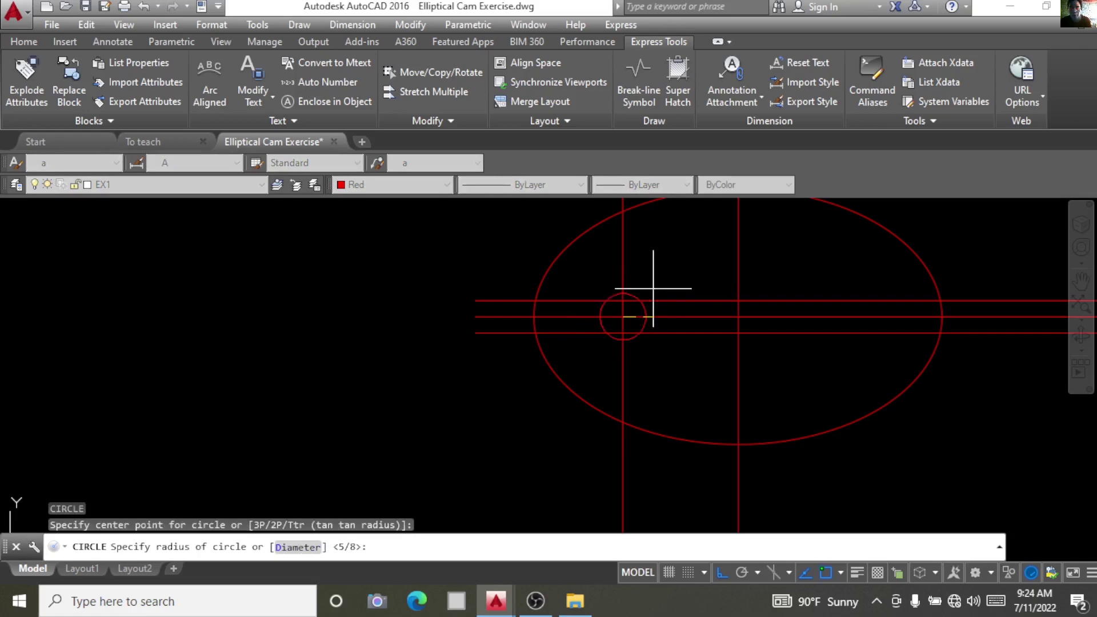
left_click(300, 547)
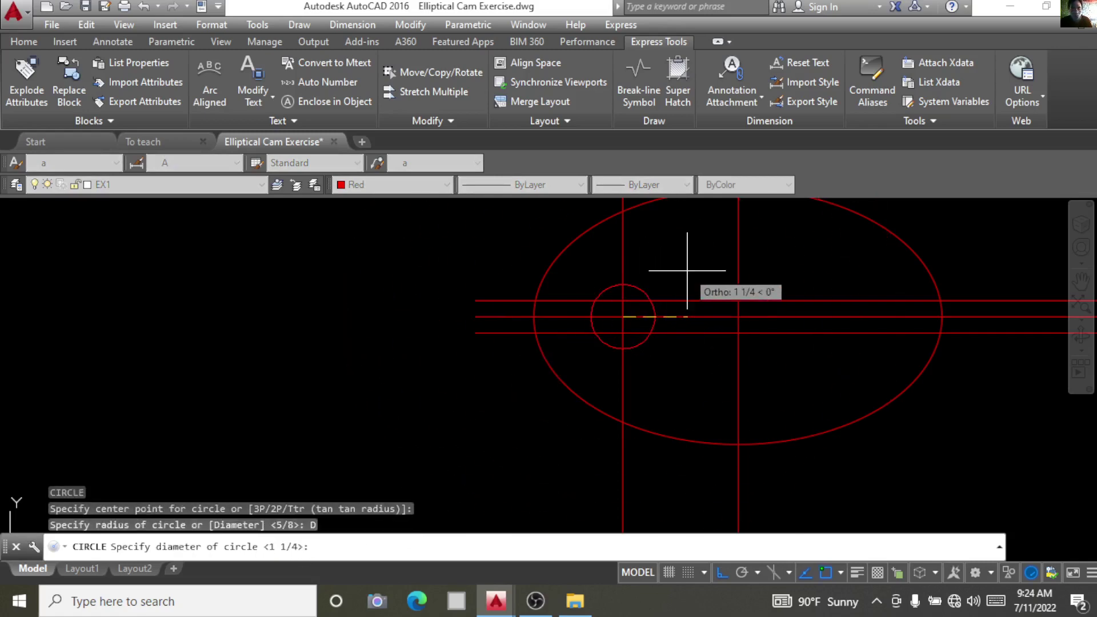
type("2-1/")
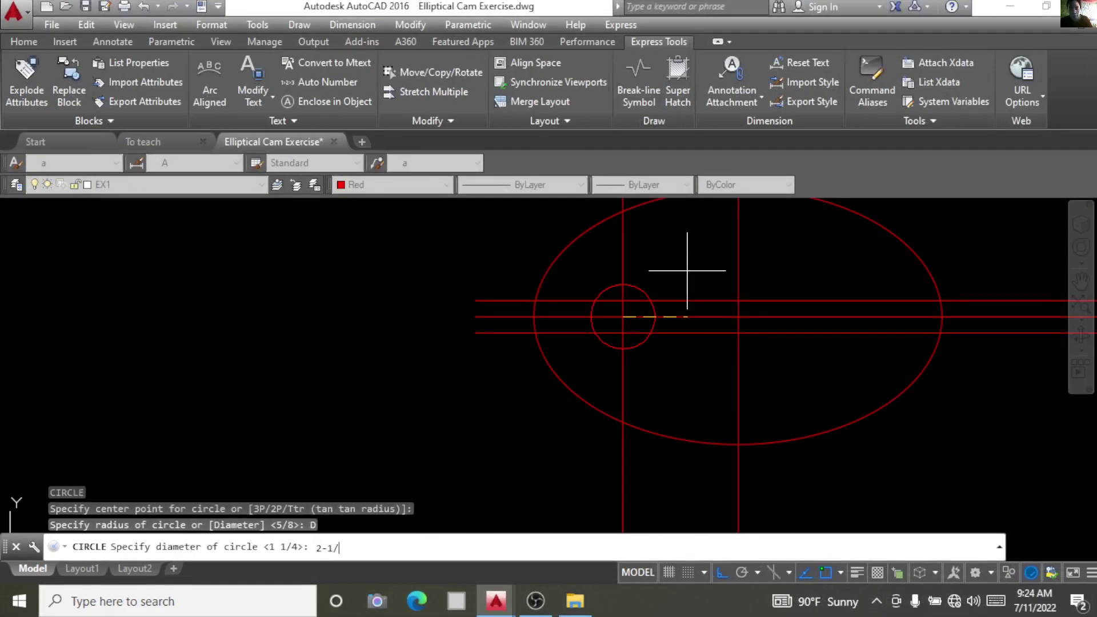
type("2")
key("Return")
key("Return")
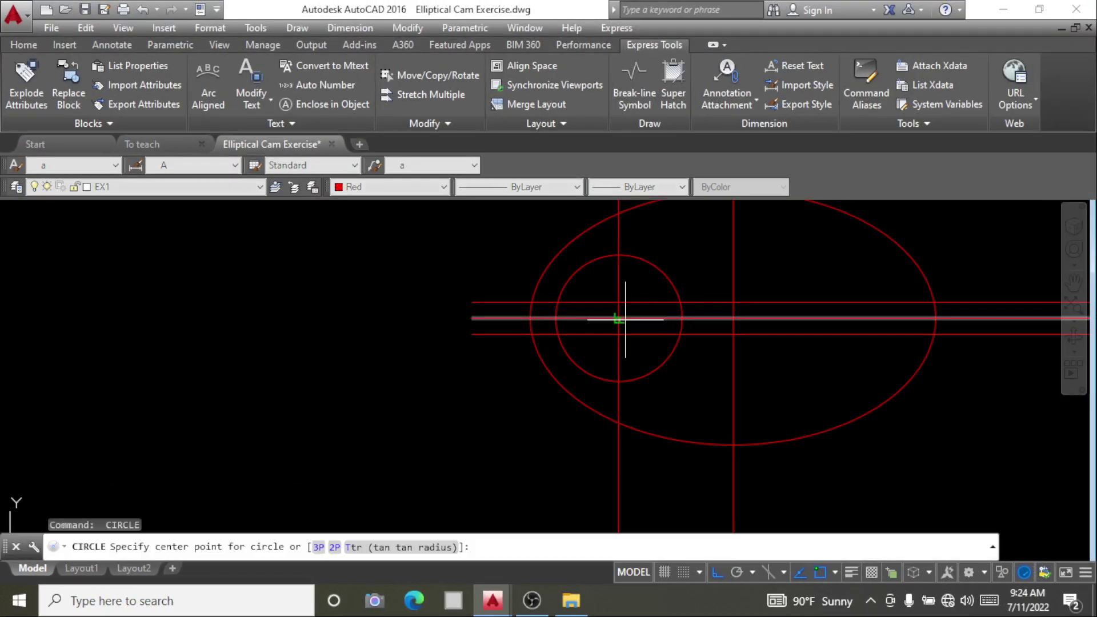
Add a concentric 1 1/4 diameter circle at the same intersection
left_click(618, 319)
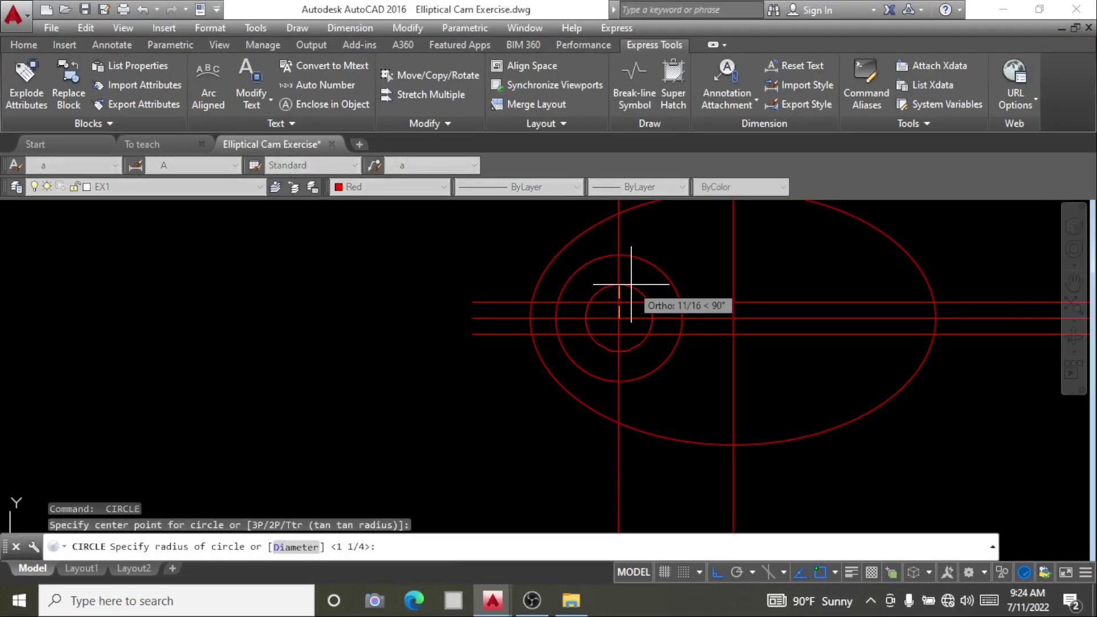
left_click(292, 550)
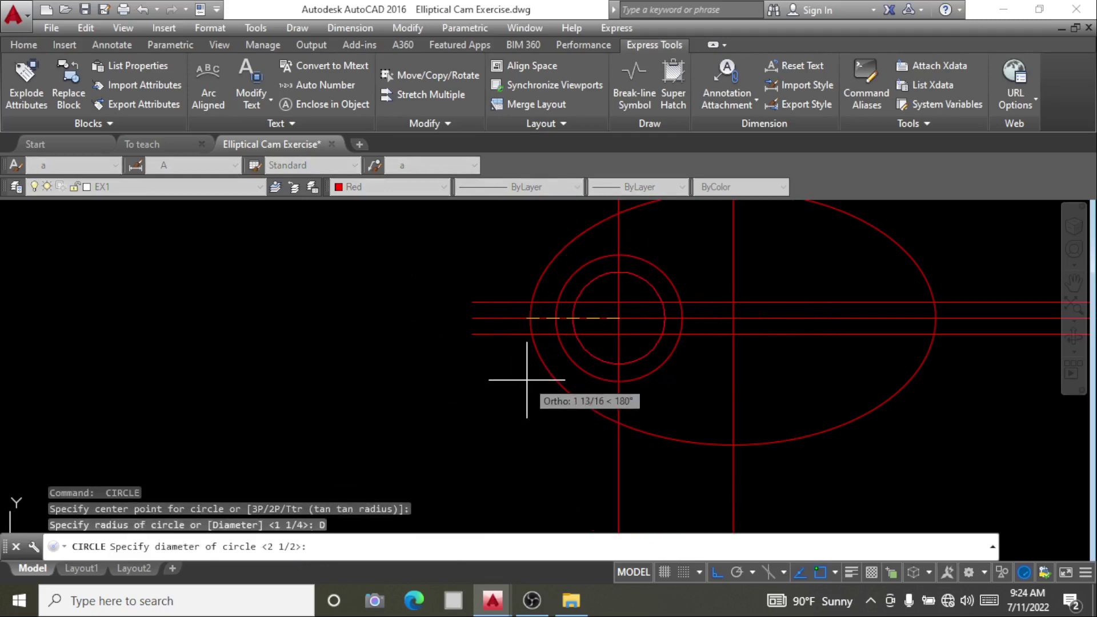
type("1-1/4")
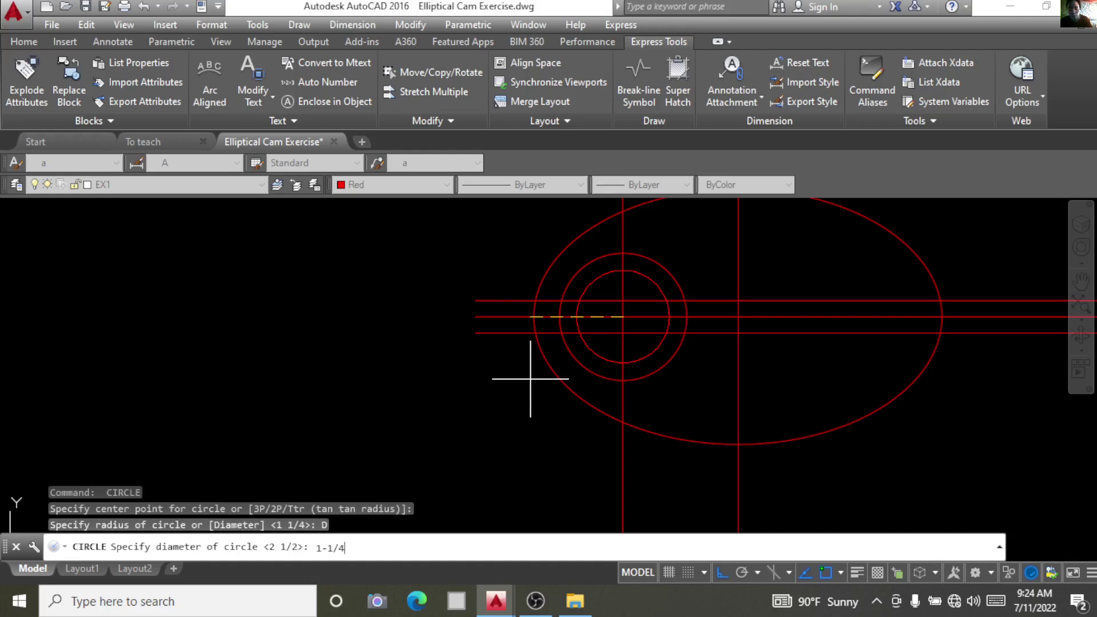
key("Return")
scroll(540, 379, "down", 4)
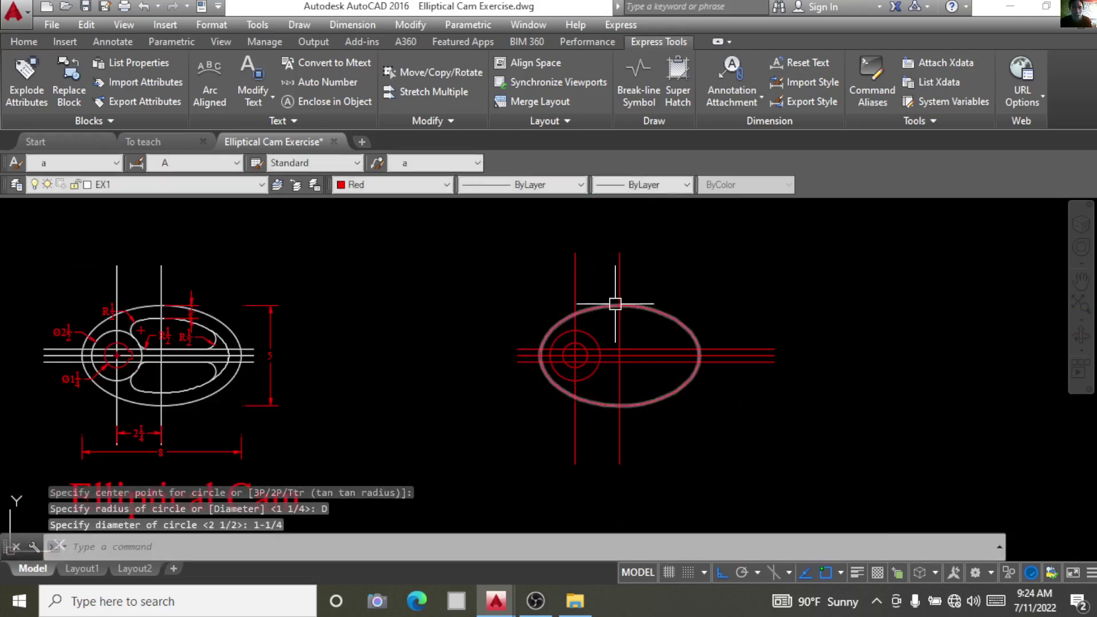
key("Escape")
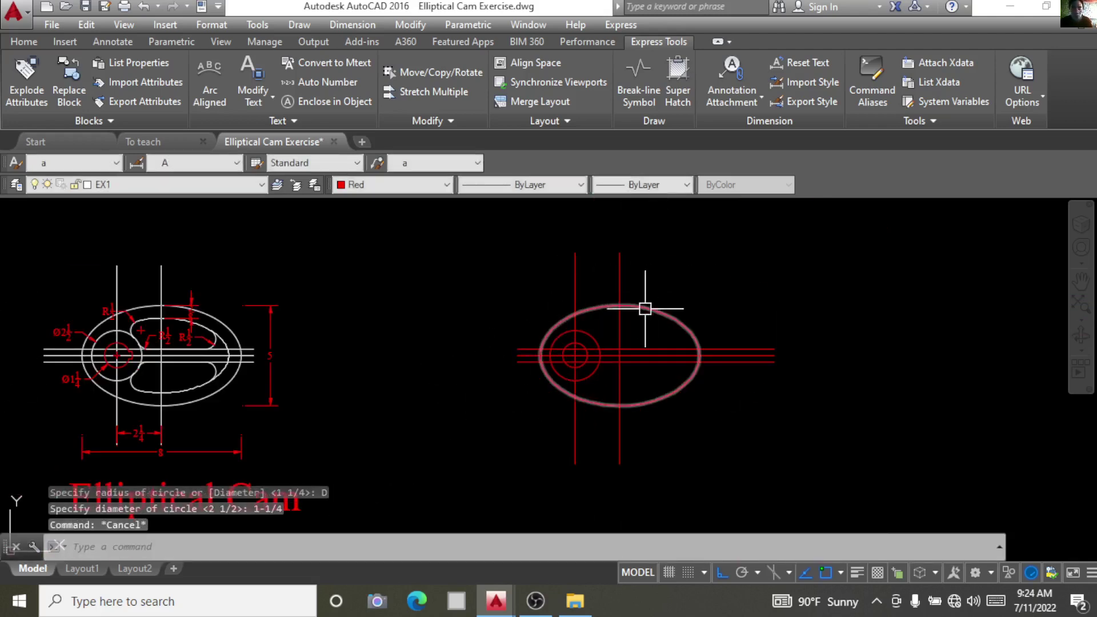
Offset the red outer ellipse 5/8 inward to create the inner ellipse
type("o")
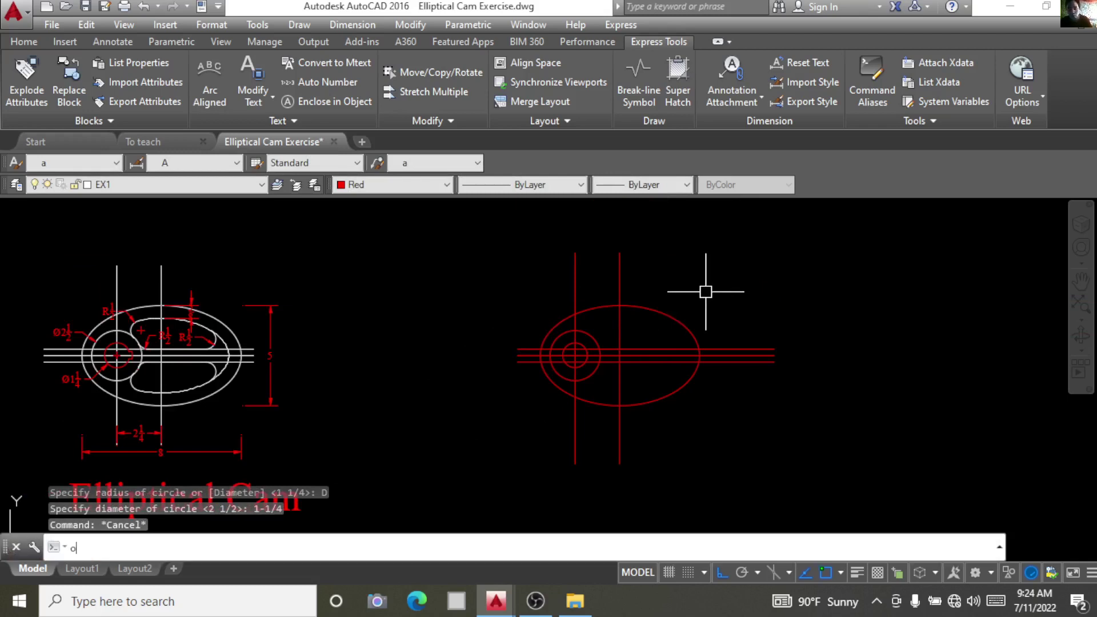
key("Return")
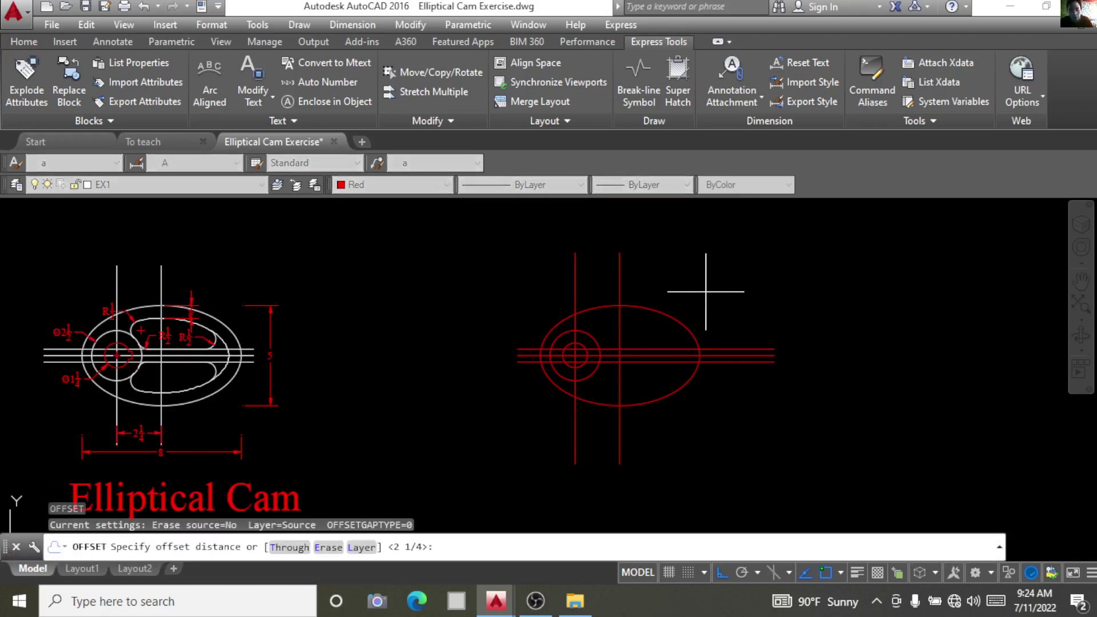
type("5/8")
key("Return")
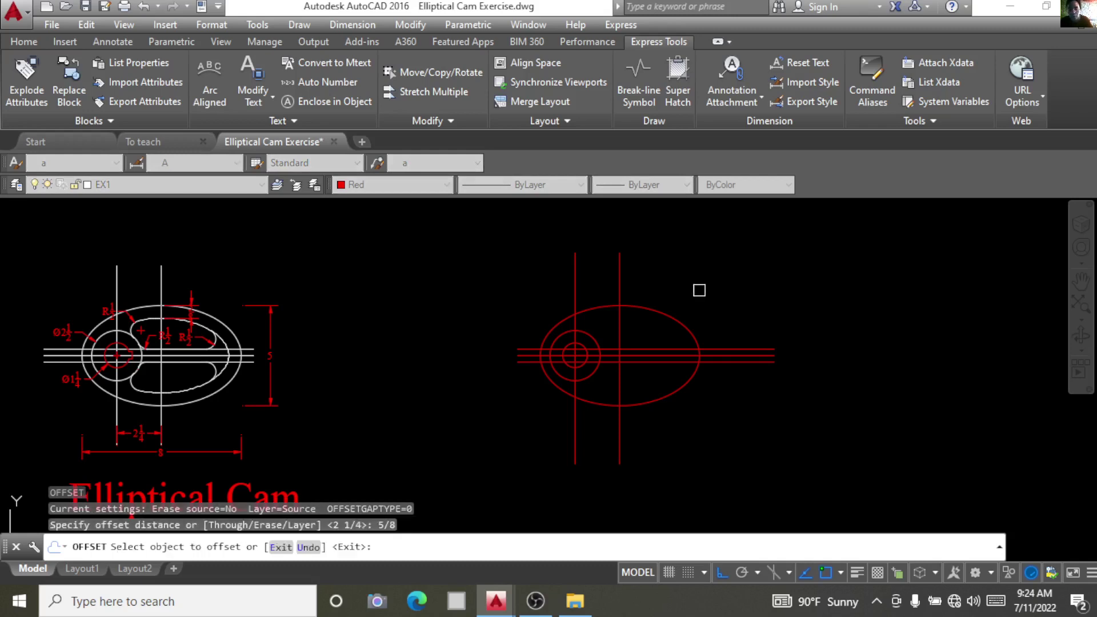
left_click(666, 311)
left_click(660, 340)
key("Escape")
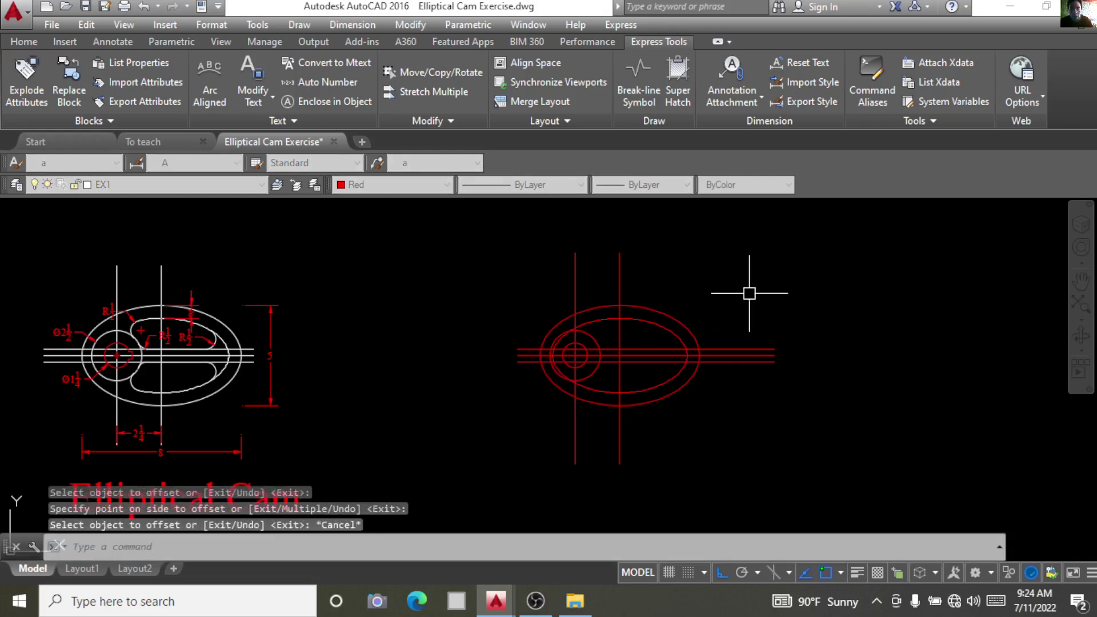
scroll(570, 357, "up", 2)
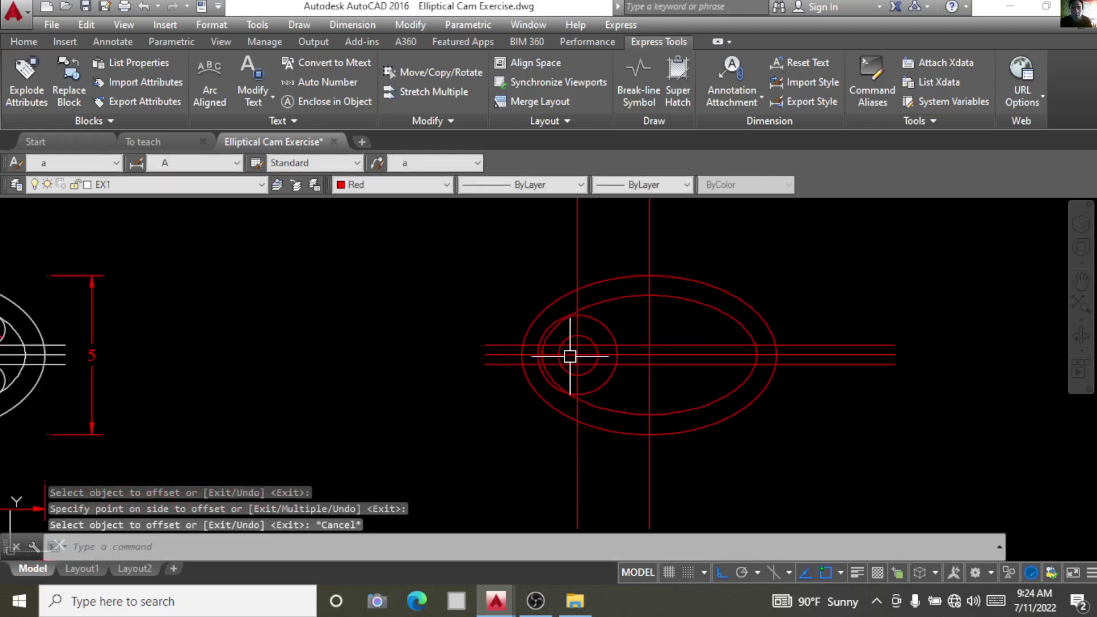
scroll(572, 355, "up", 2)
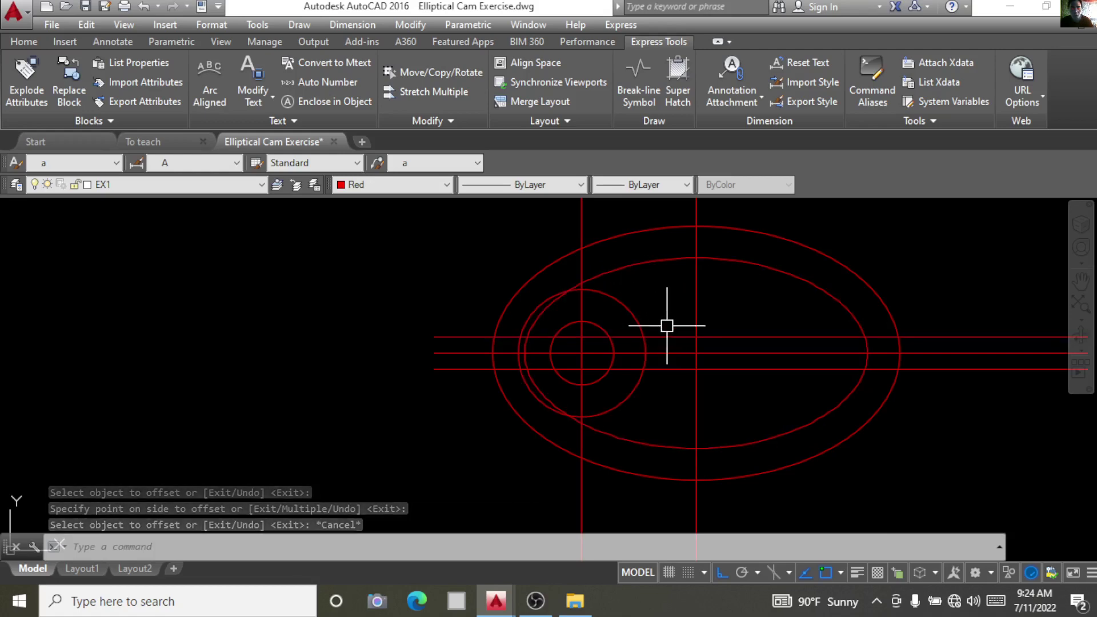
key("Escape")
scroll(713, 315, "down", 2)
scroll(713, 315, "down", 2)
scroll(209, 311, "up", 2)
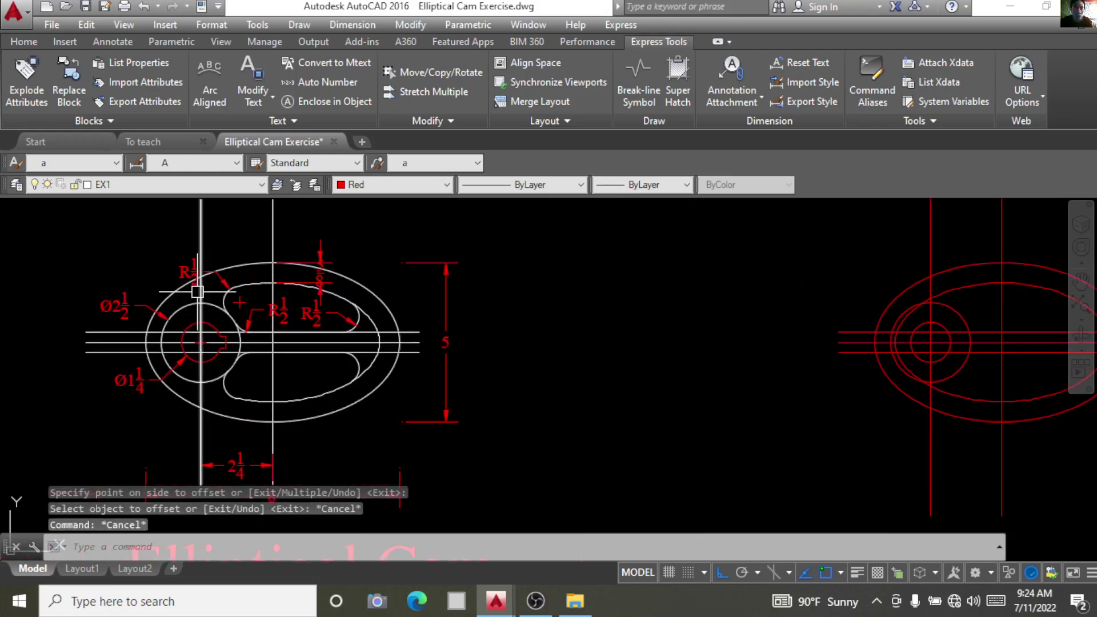
key("Escape")
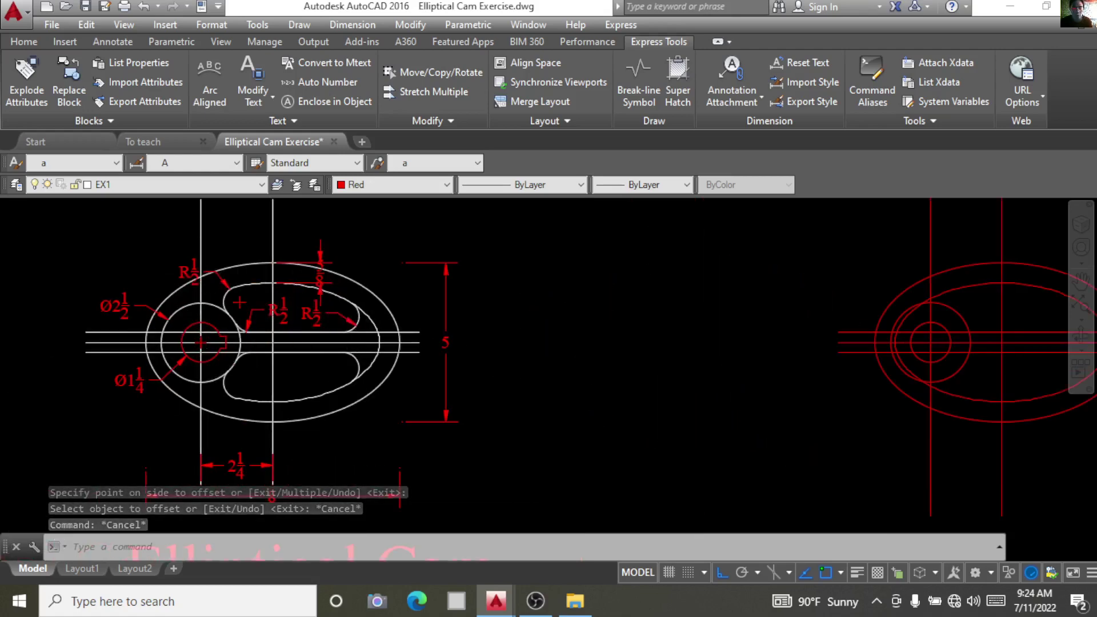
scroll(348, 316, "down", 3)
scroll(738, 283, "up", 3)
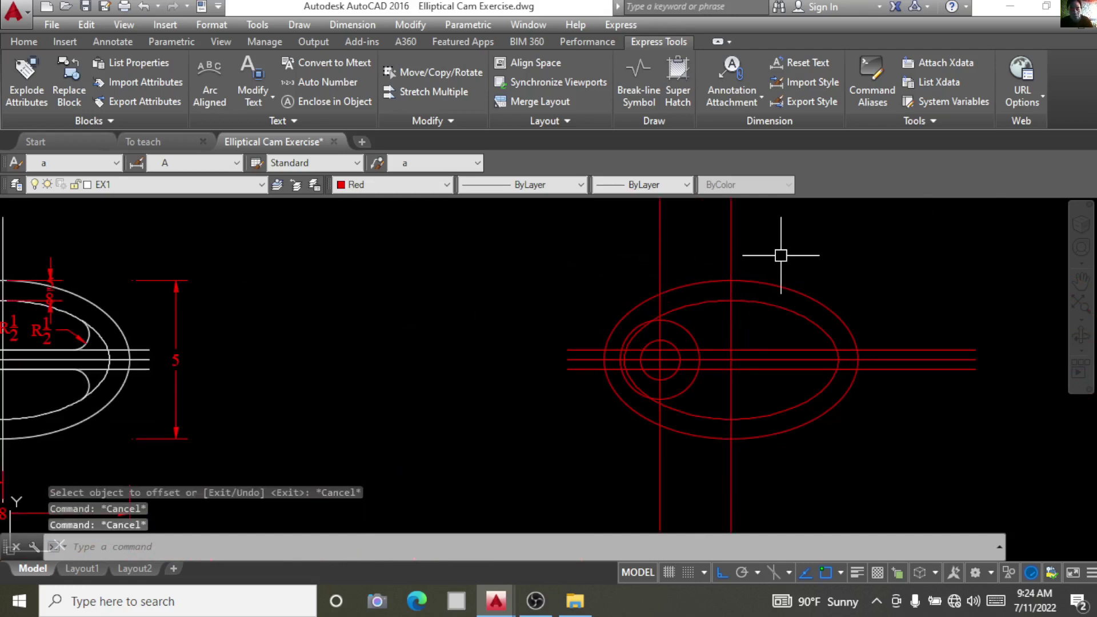
Start FILLET and set the fillet radius to 1/2
type("f")
key("Return")
type("r")
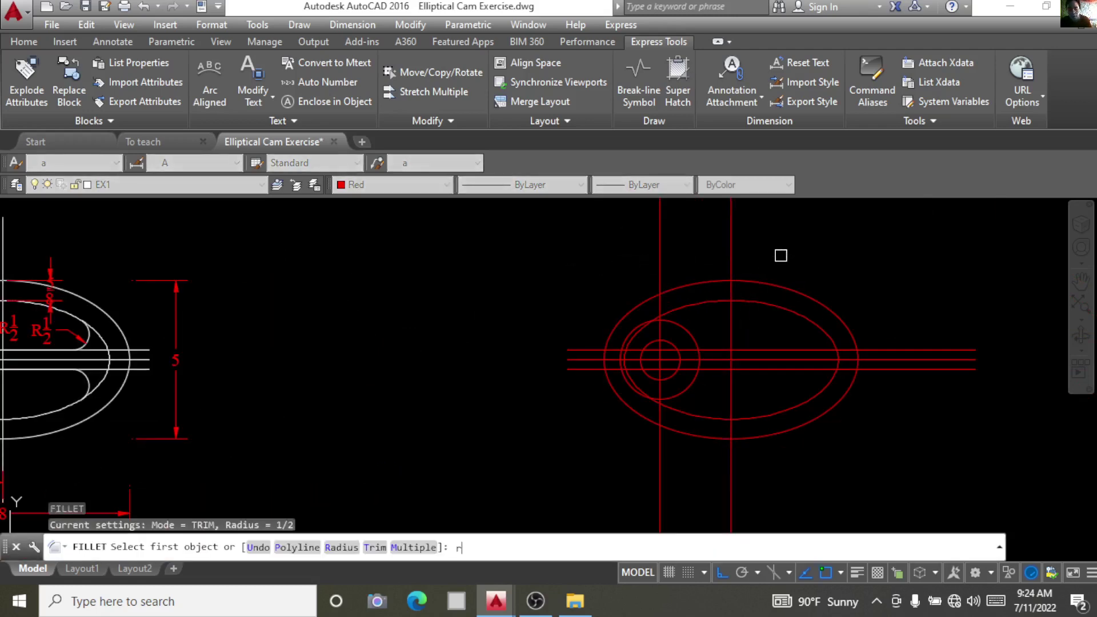
key("Return")
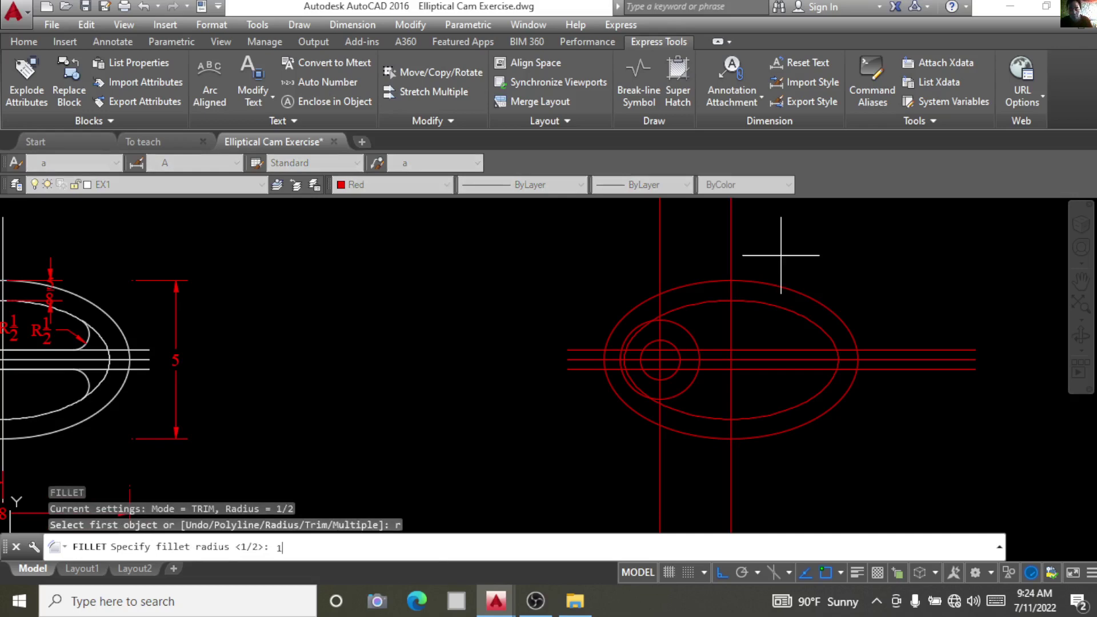
type("2")
key("Return")
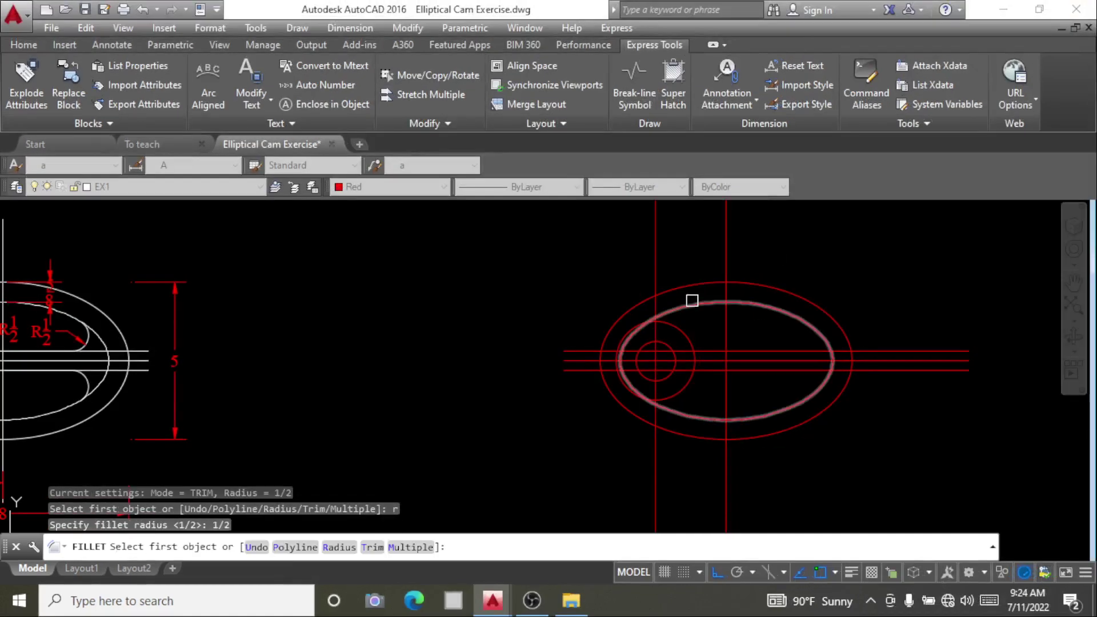
Fillet the inner ellipse and the hub circle into the upper slot line
left_click(680, 328)
scroll(777, 298, "up", 4)
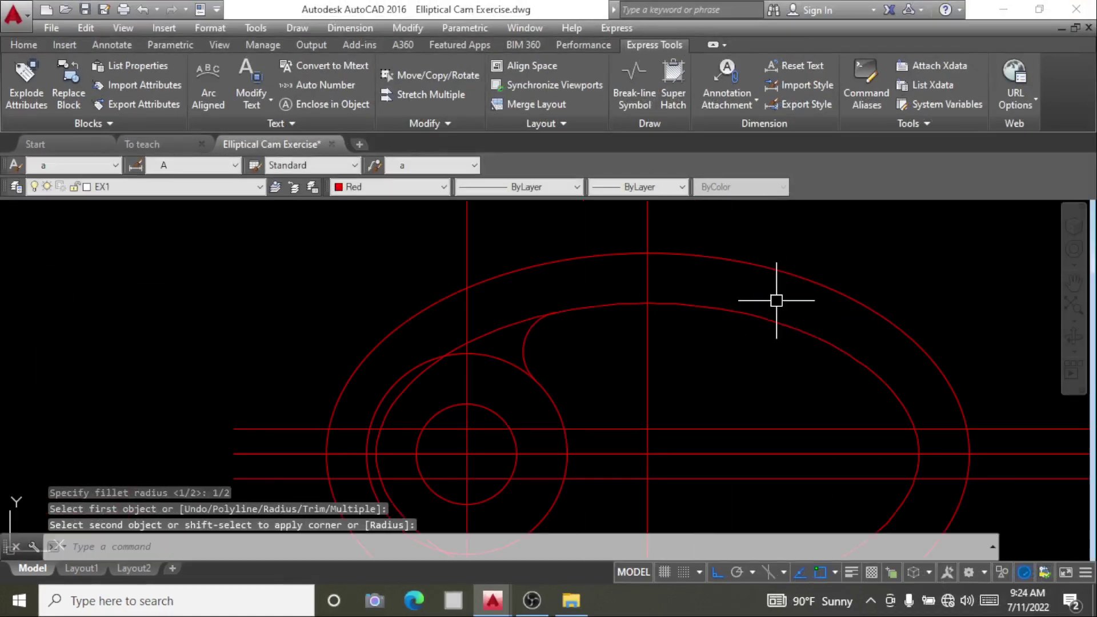
key("Return")
left_click(847, 352)
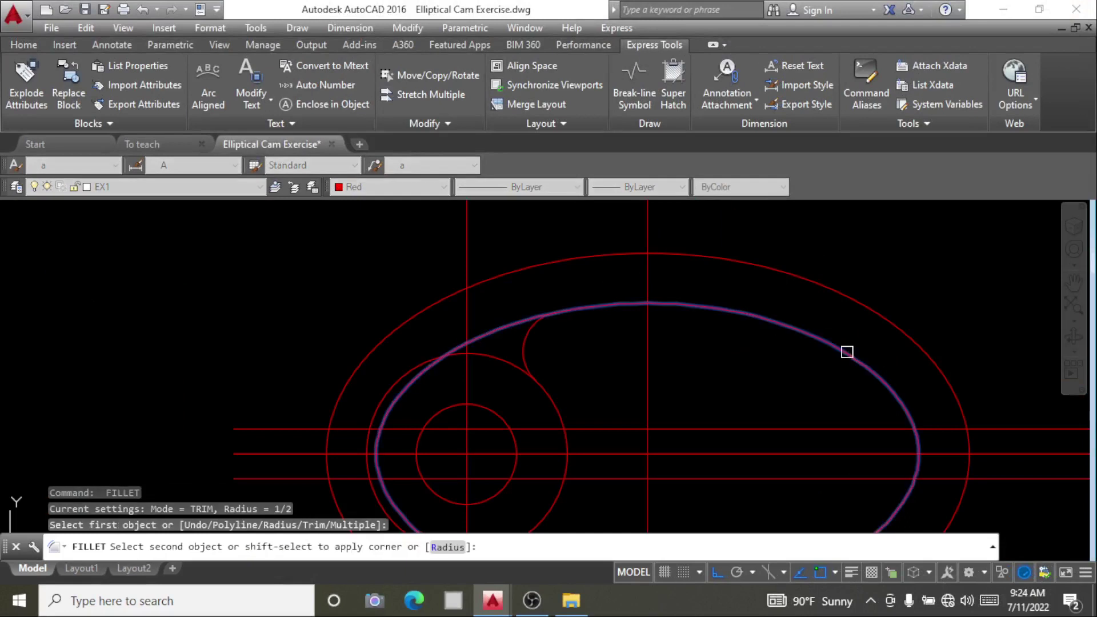
left_click(878, 431)
key("Return")
left_click(552, 411)
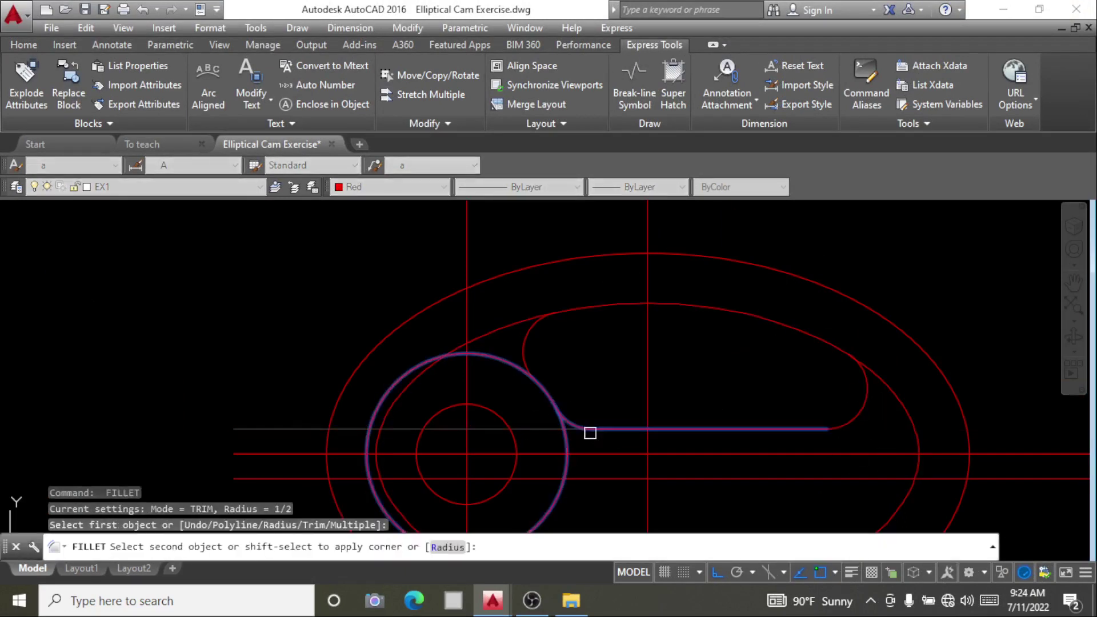
left_click(590, 433)
Fillet the lower slot line into the inner ellipse and the hub circle
key("Return")
scroll(606, 406, "down", 4)
scroll(714, 421, "up", 4)
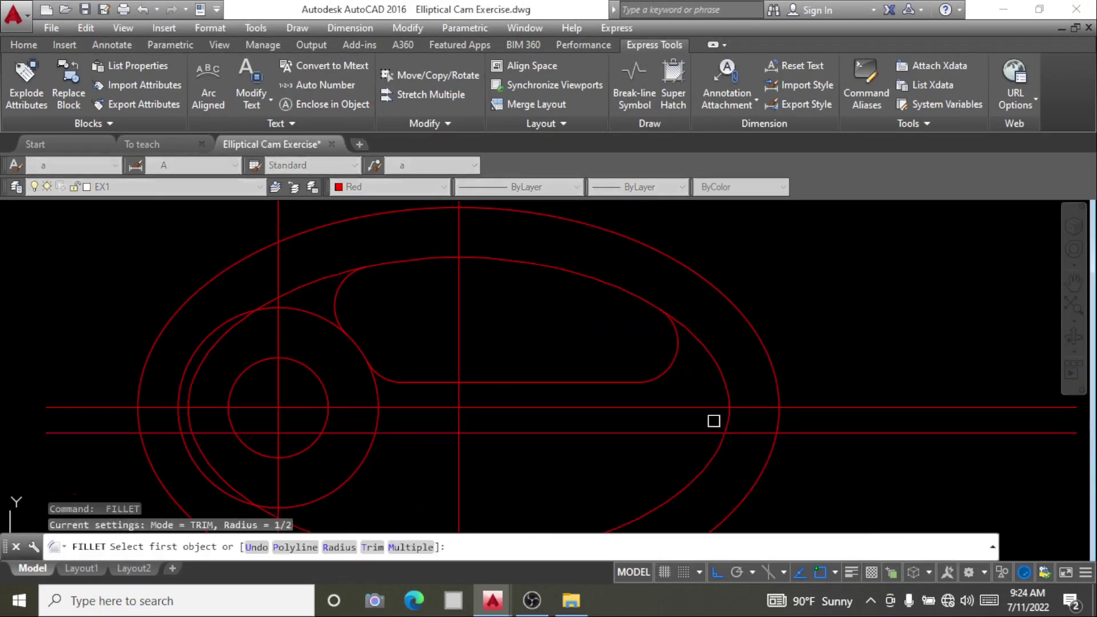
left_click(706, 433)
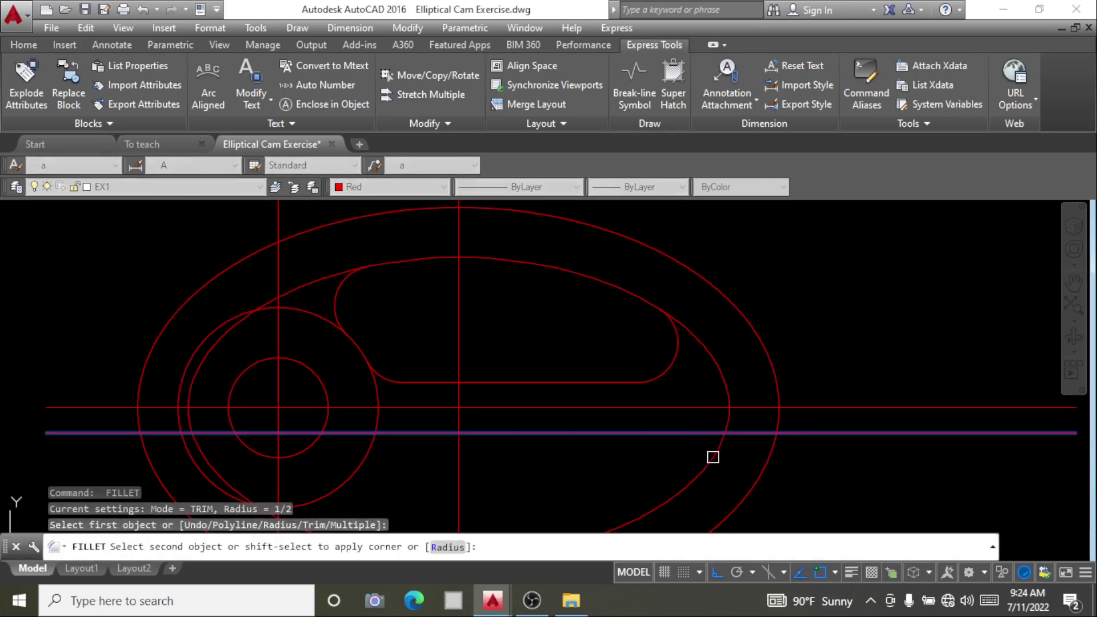
left_click(713, 458)
key("Return")
scroll(730, 380, "down", 4)
scroll(568, 461, "up", 4)
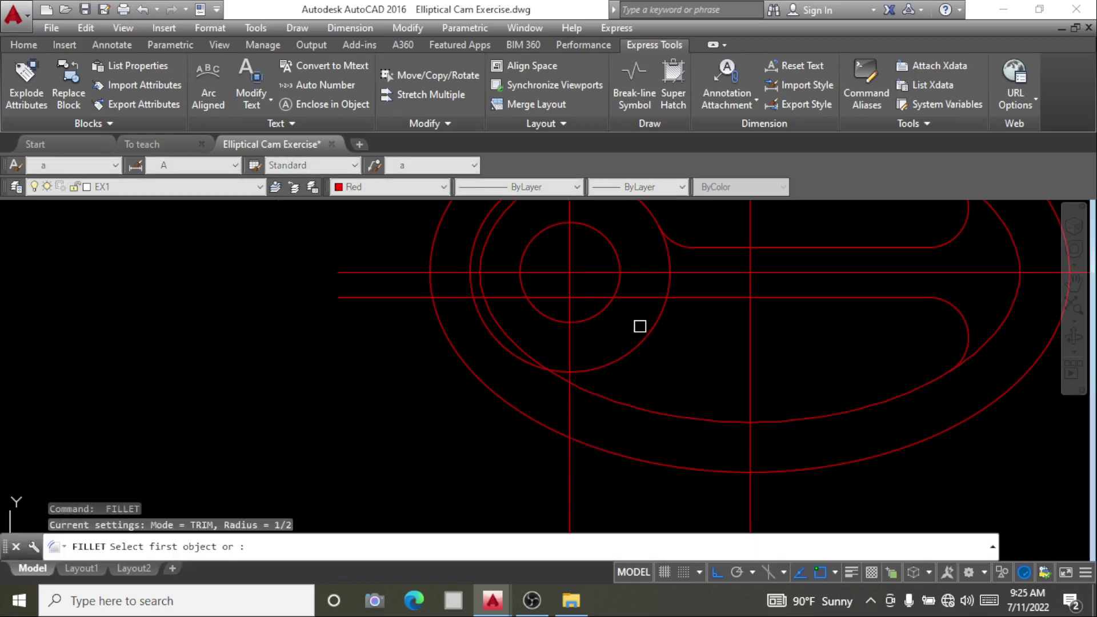
left_click(683, 298)
Fillet the inner ellipse into the hub circle with the same 1/2 radius
key("Return")
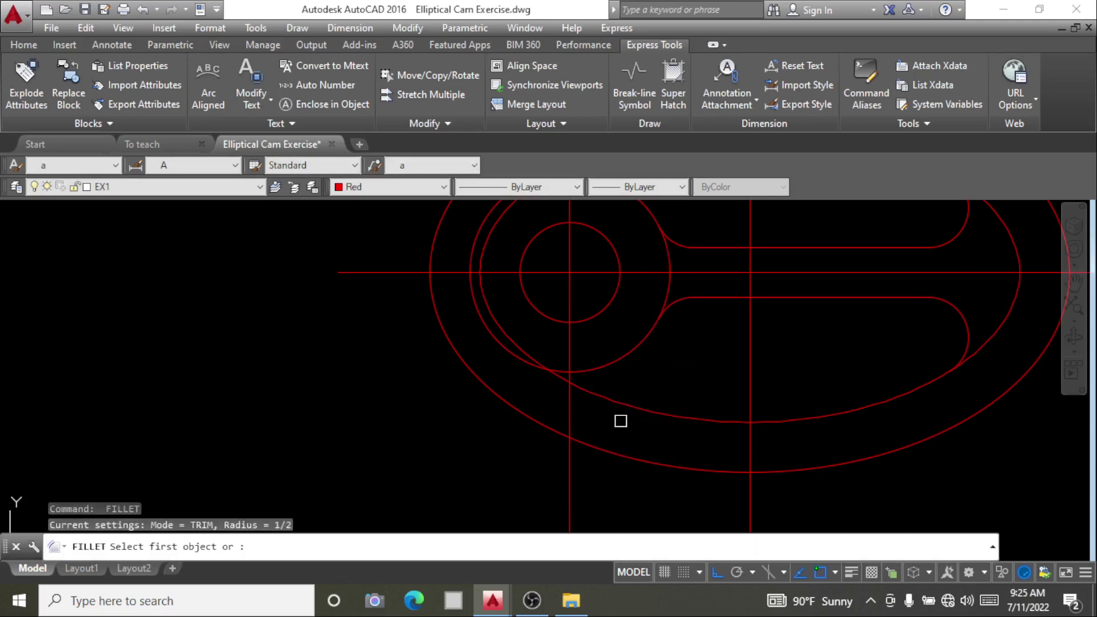
left_click(605, 395)
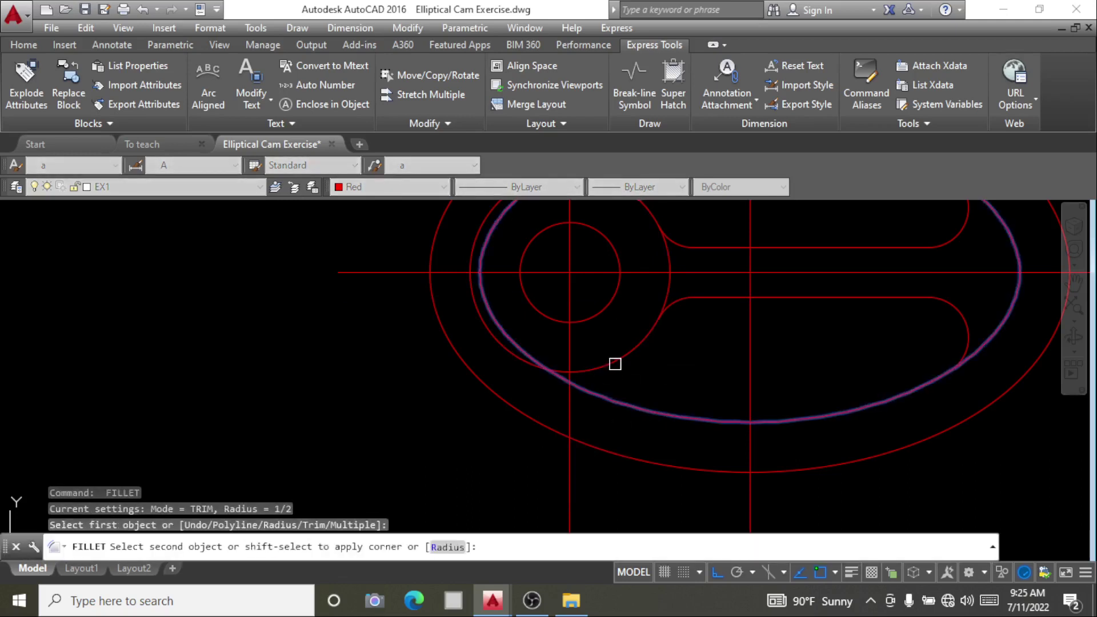
left_click(615, 364)
key("Return")
key("Escape")
scroll(597, 384, "down", 4)
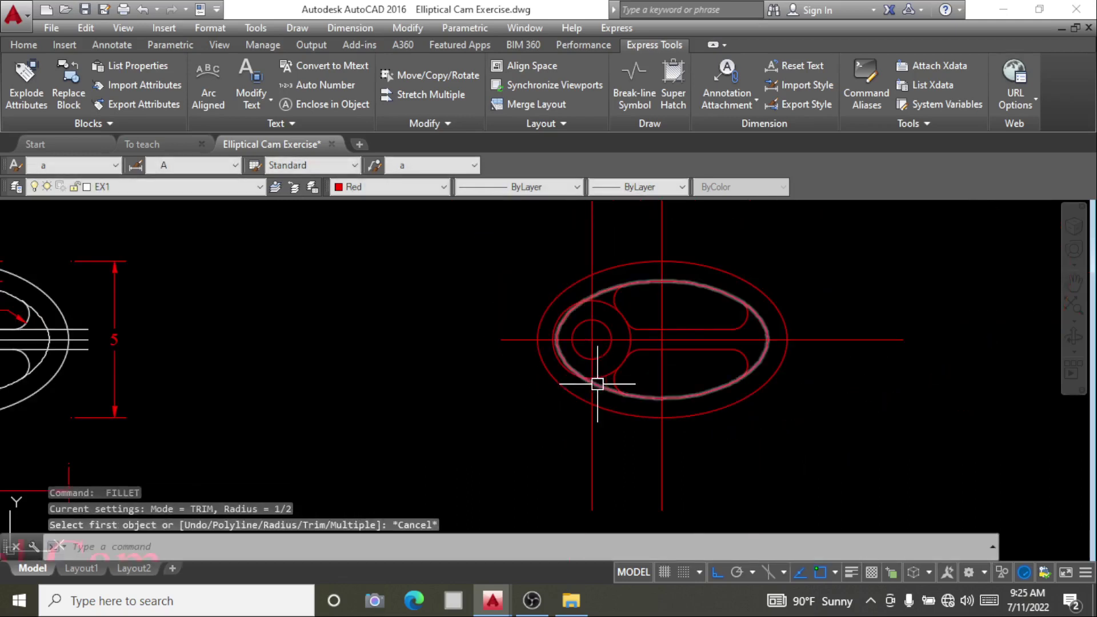
Trim away the leftover inner-ellipse arcs near the hub
type("tr")
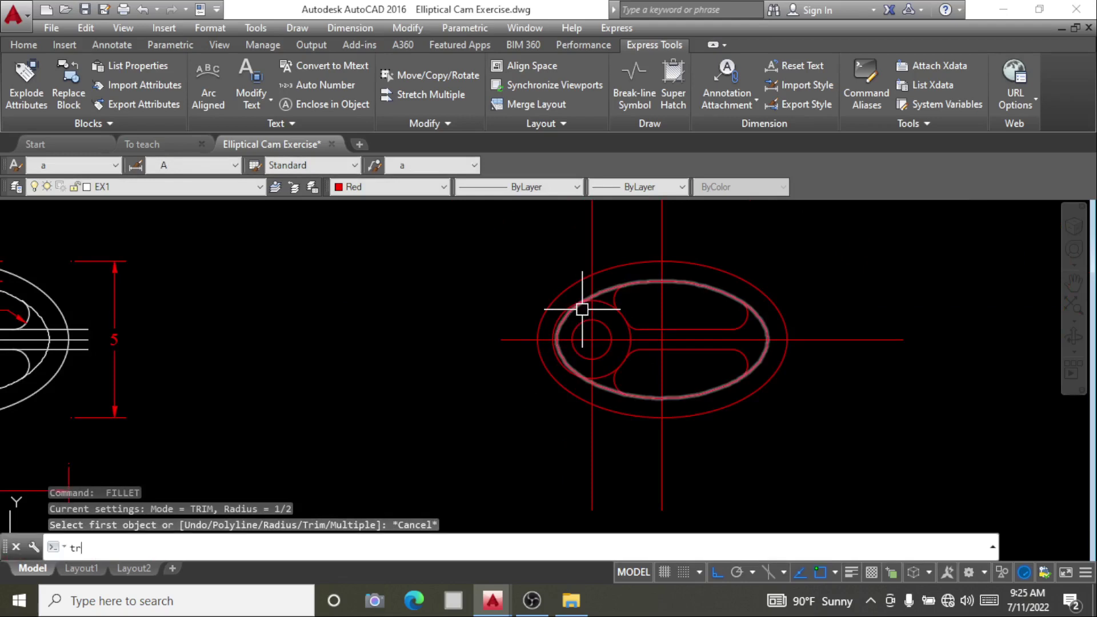
key("Return")
key("Return")
scroll(588, 303, "up", 4)
left_click(603, 284)
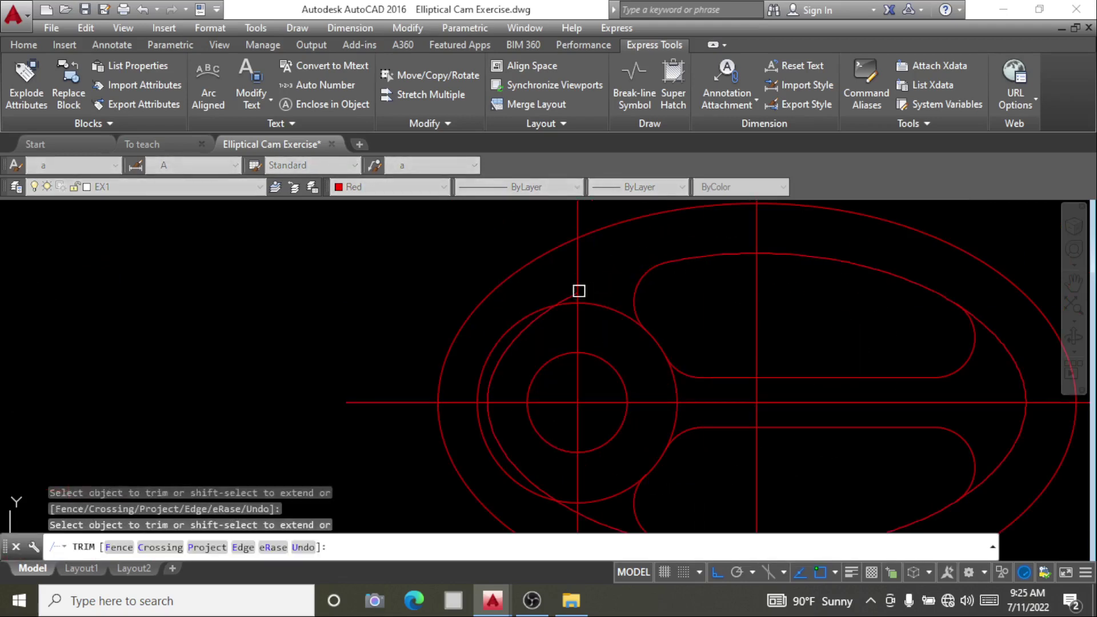
scroll(563, 337, "down", 3)
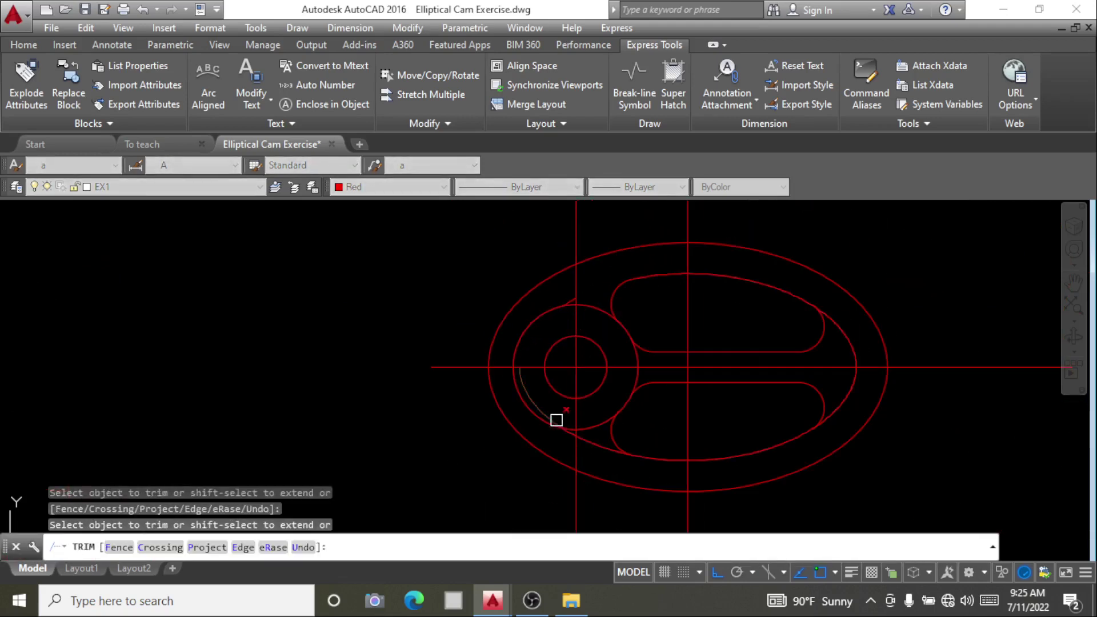
scroll(537, 415, "up", 6)
scroll(583, 420, "down", 4)
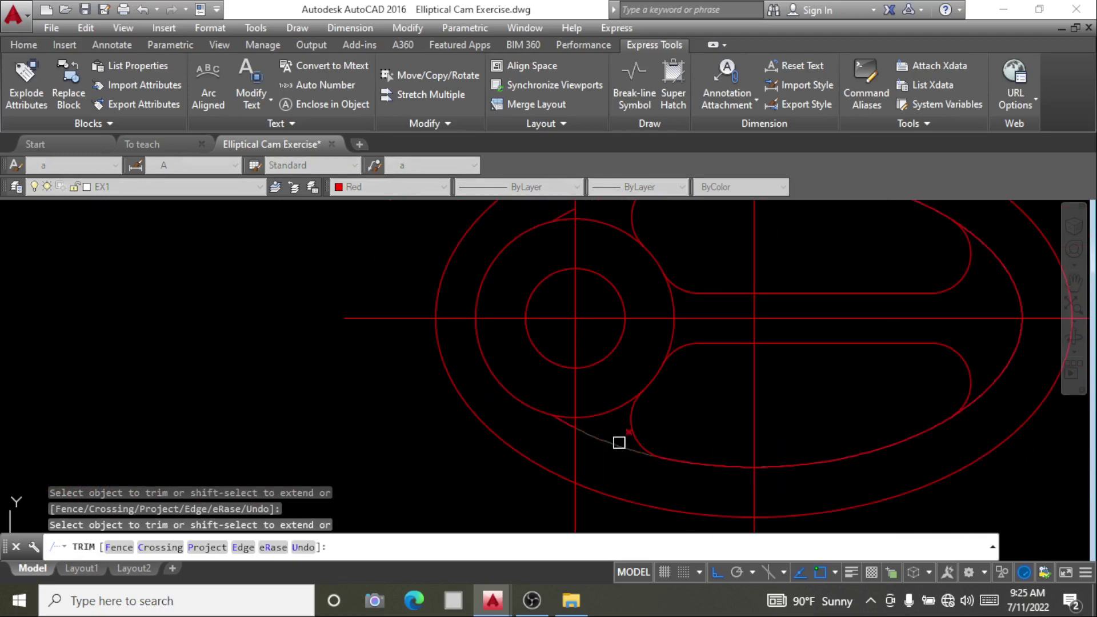
left_click(575, 430)
key("Return")
Erase the remaining short leftover arc piece beside the hub
scroll(566, 428, "up", 6)
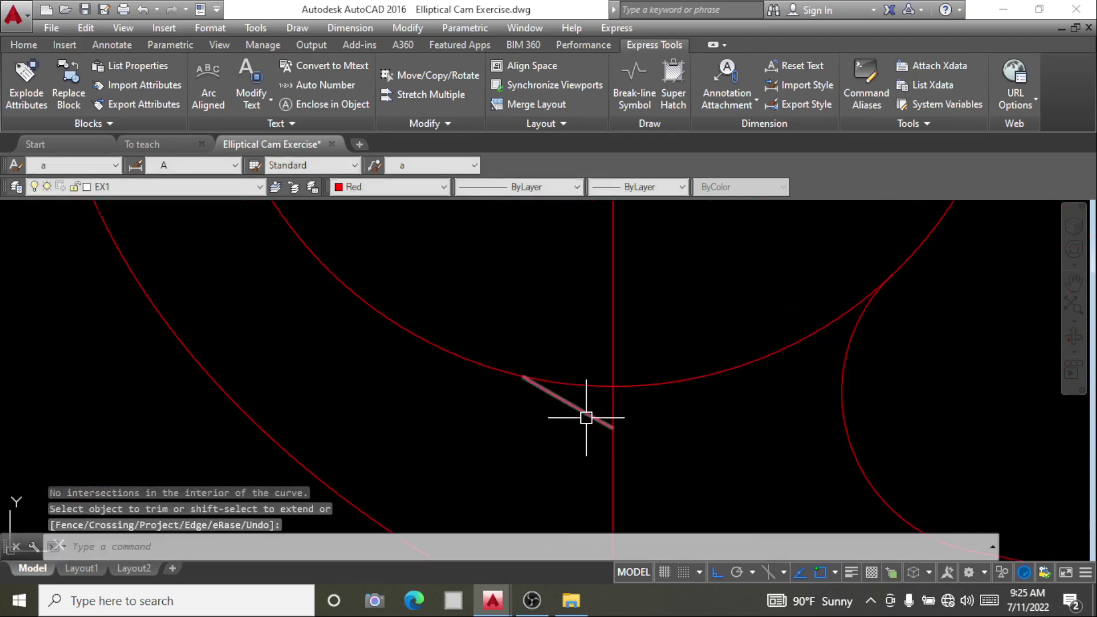
left_click(585, 418)
key("Delete")
scroll(591, 434, "down", 5)
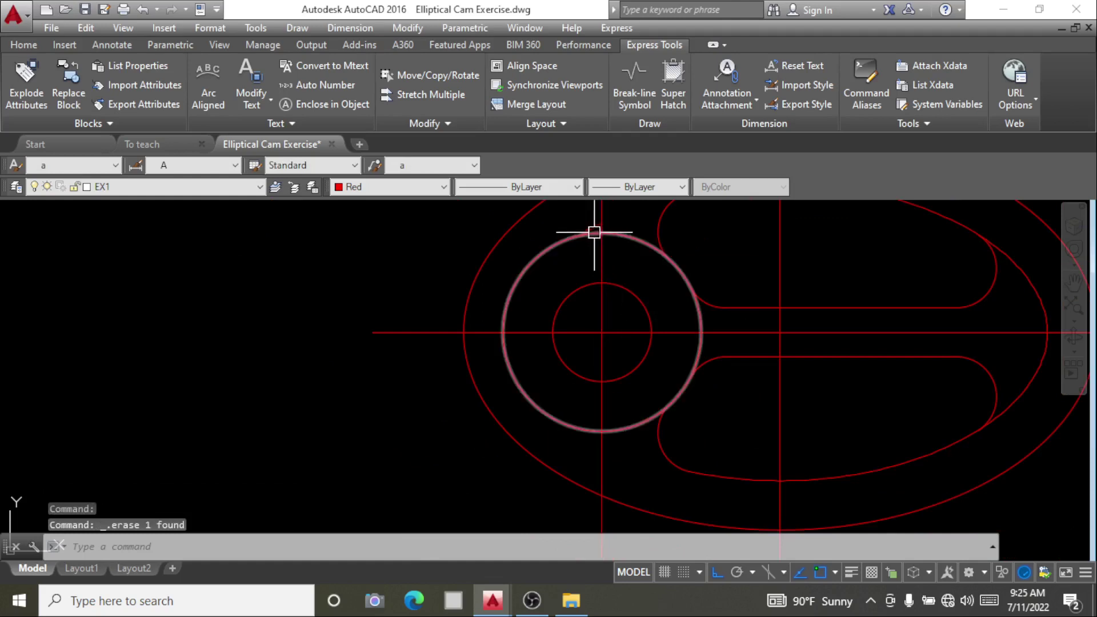
scroll(593, 228, "up", 4)
scroll(577, 223, "down", 8)
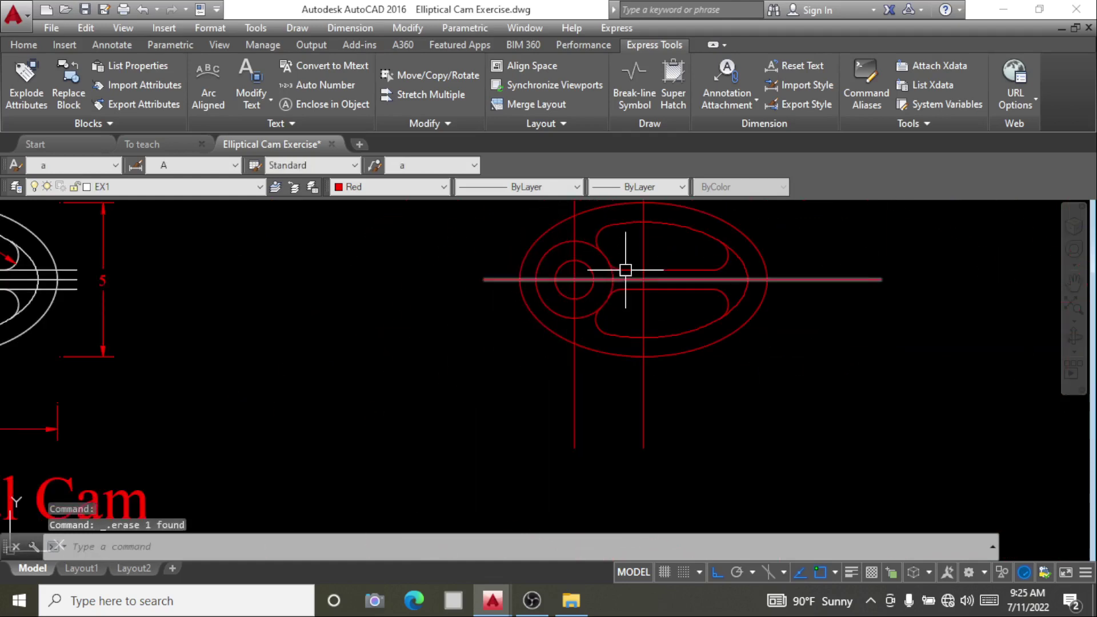
scroll(588, 293, "up", 2)
scroll(597, 275, "up", 2)
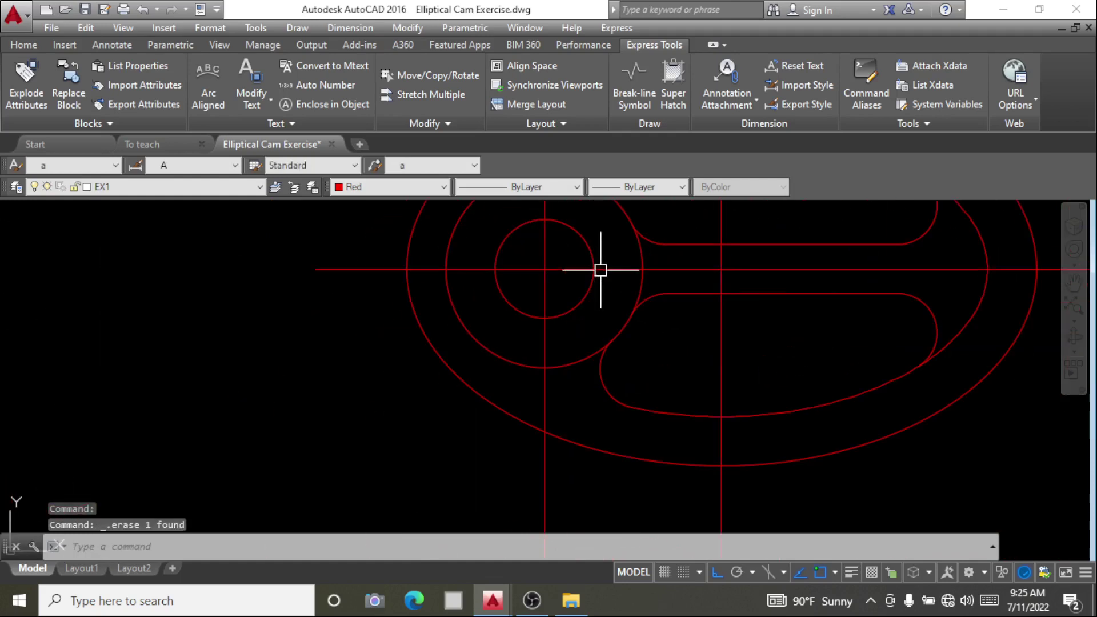
scroll(572, 274, "down", 4)
Change the current drawing colour from Red to ByLayer
left_click(443, 187)
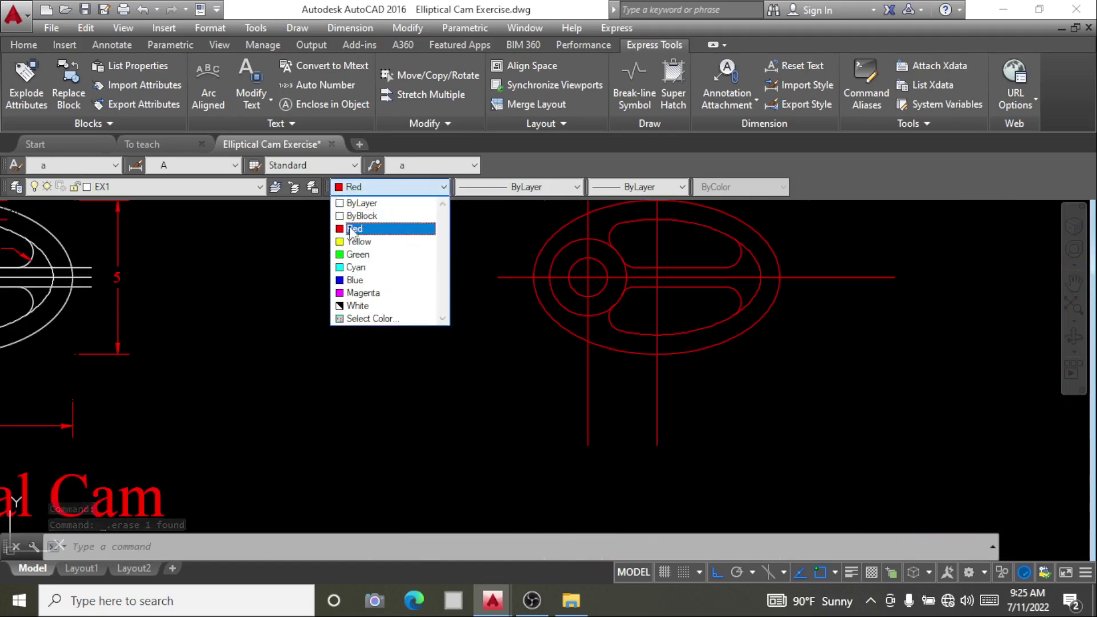
left_click(367, 207)
scroll(400, 227, "down", 2)
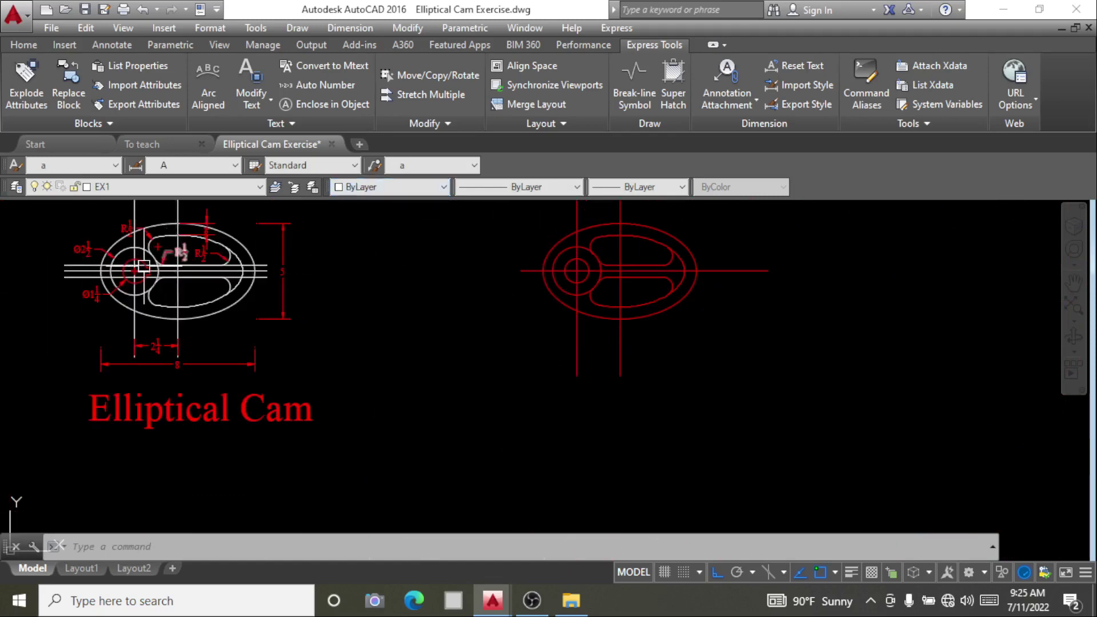
scroll(150, 273, "up", 5)
scroll(150, 272, "down", 4)
Zoom around the cam drawing to compare it with the reference
scroll(160, 277, "down", 2)
scroll(165, 298, "down", 2)
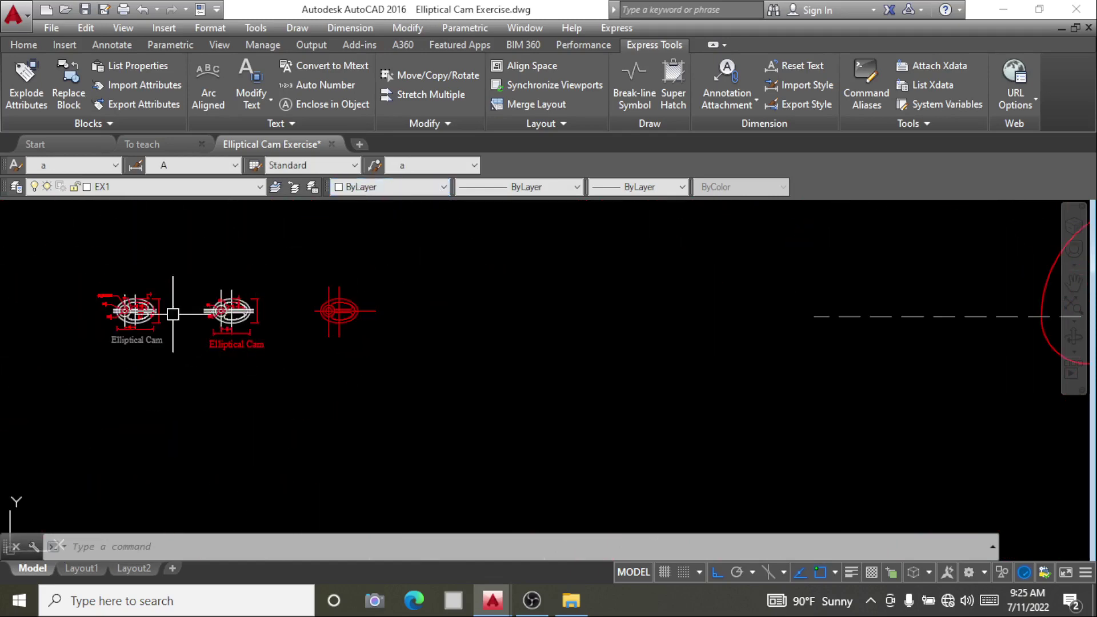
scroll(103, 318, "up", 5)
scroll(156, 215, "down", 4)
scroll(159, 245, "up", 4)
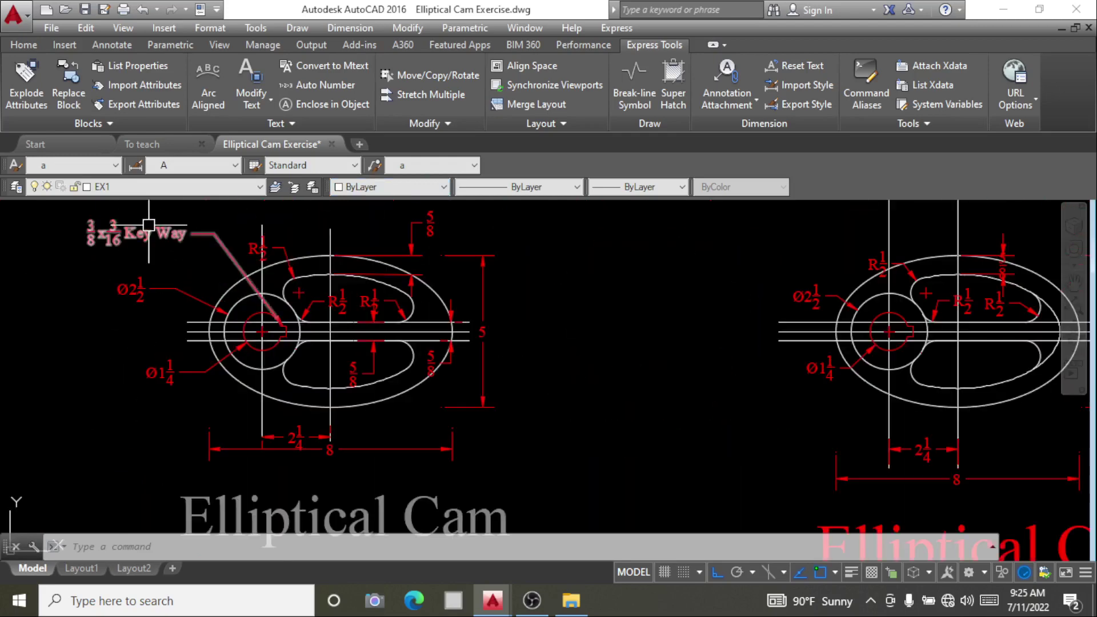
scroll(263, 324, "up", 5)
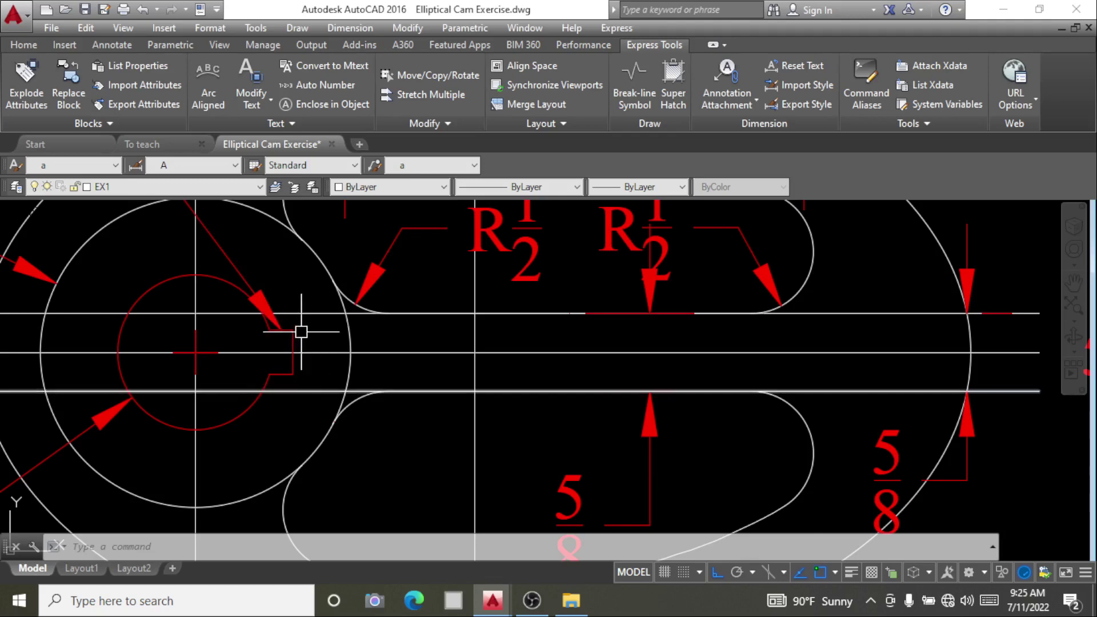
scroll(294, 331, "down", 5)
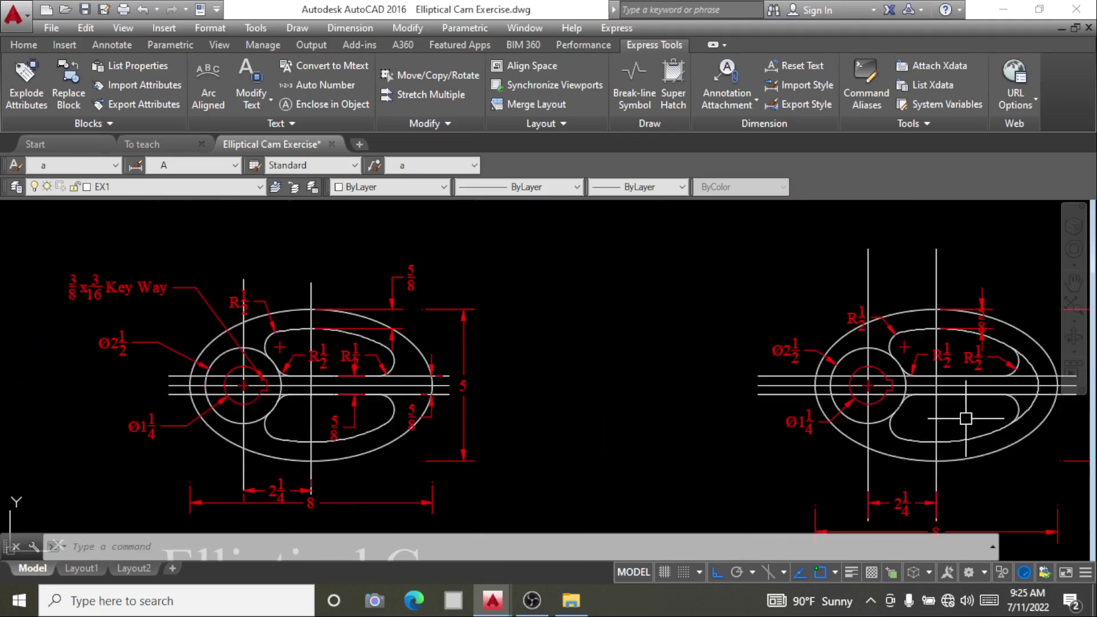
scroll(966, 419, "up", 2)
scroll(857, 399, "down", 5)
scroll(714, 363, "down", 2)
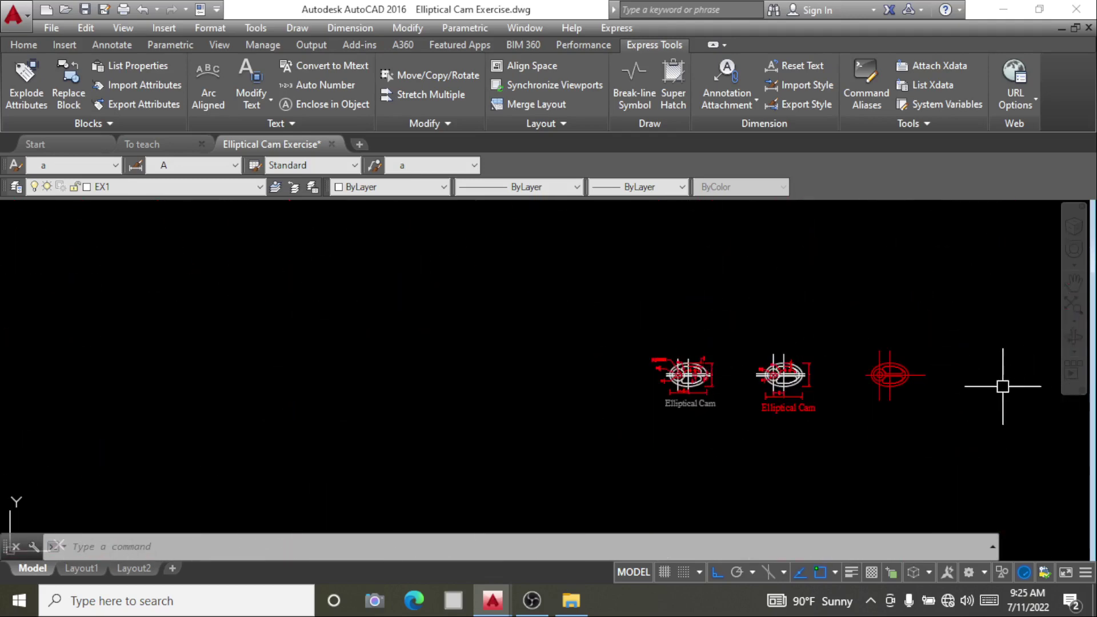
scroll(972, 384, "up", 3)
scroll(715, 360, "up", 1)
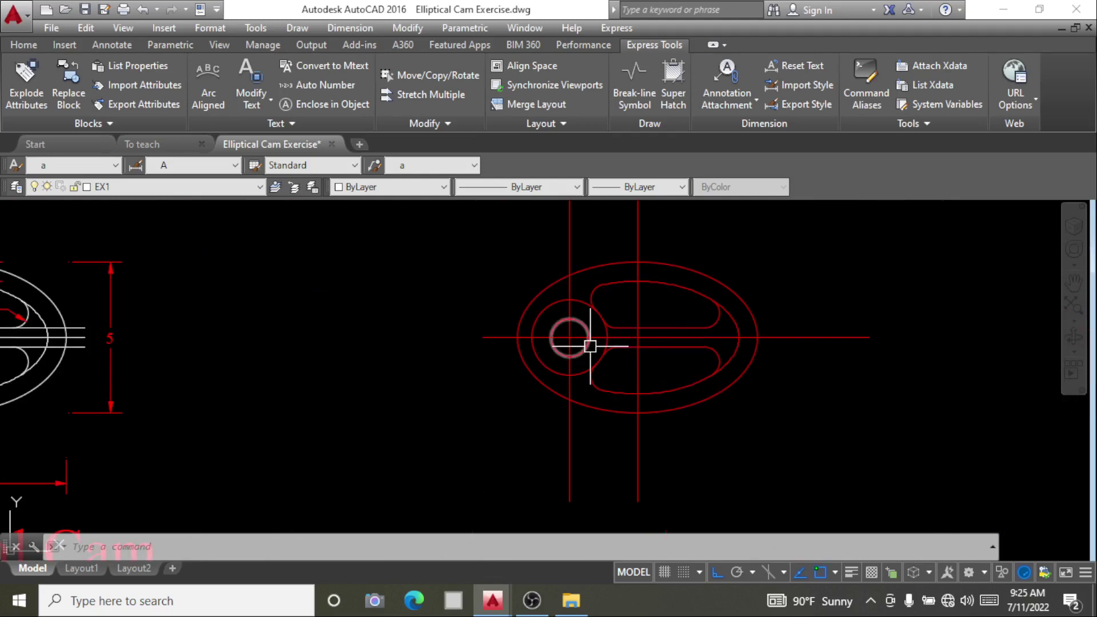
scroll(590, 347, "up", 5)
Draw a short 3/16 line from where the centreline meets the hub circle
type("l")
key("Return")
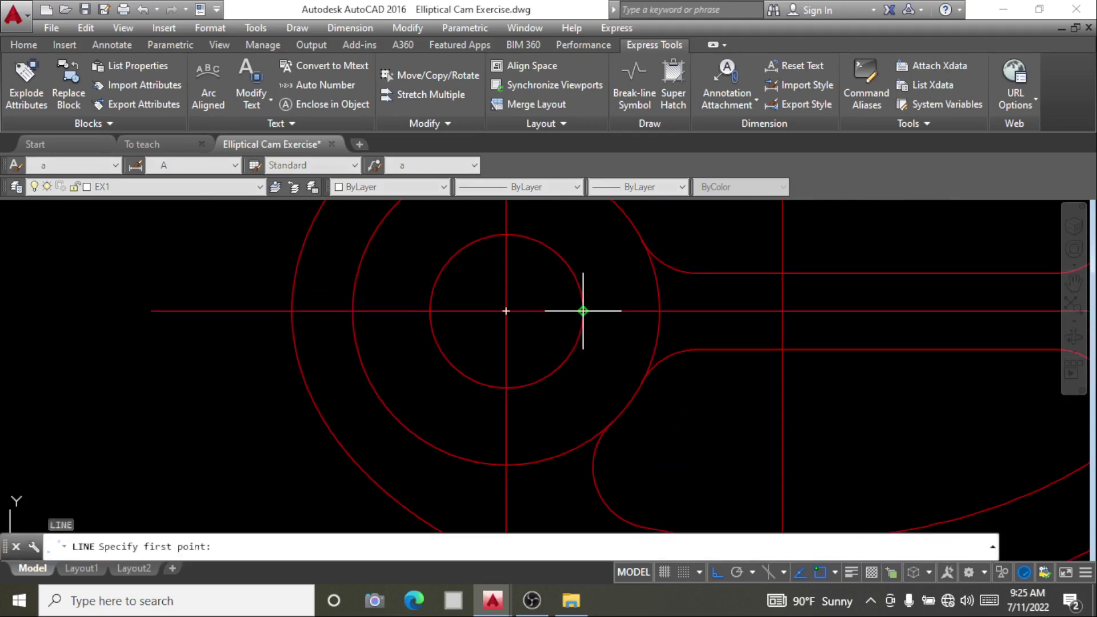
left_click(581, 311)
type("3/")
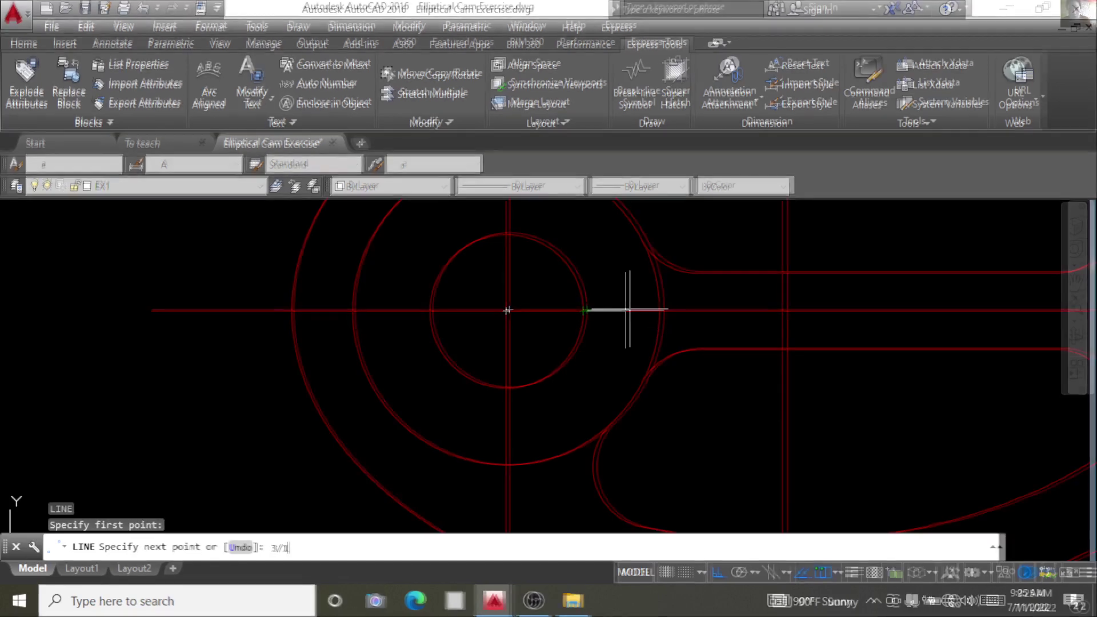
type("1")
key("Return")
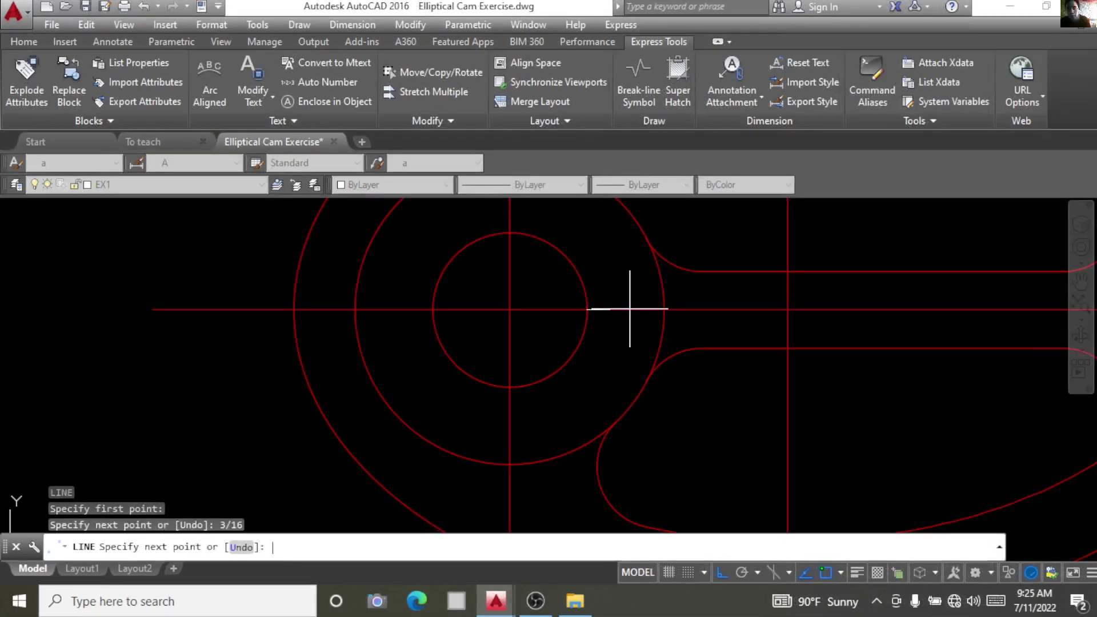
key("Return")
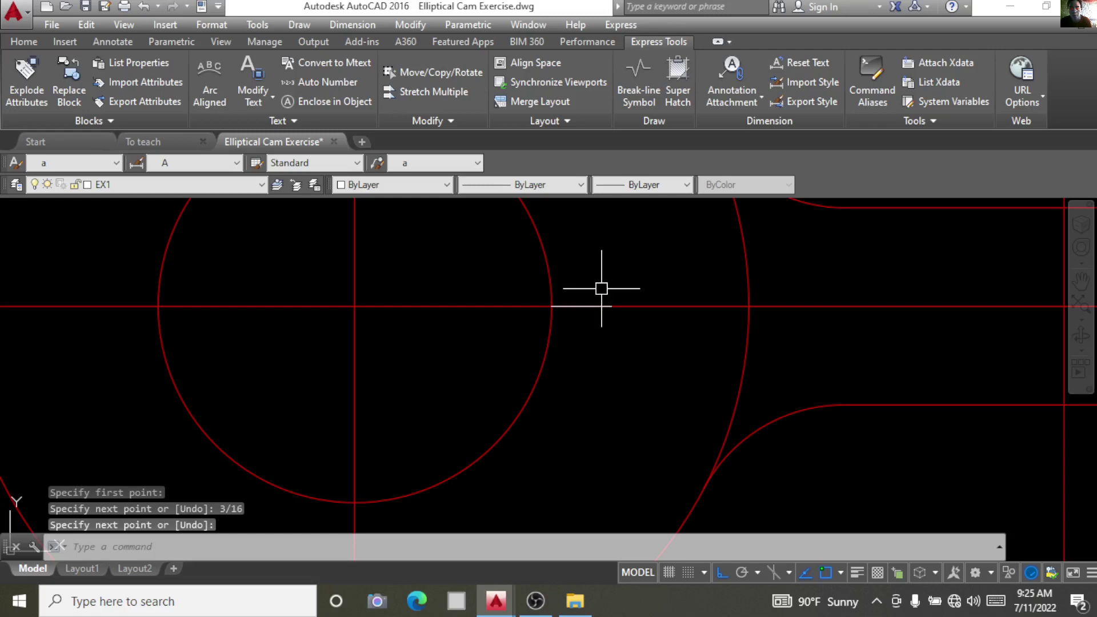
Offset that short line 3/16 above and 3/16 below
type("o")
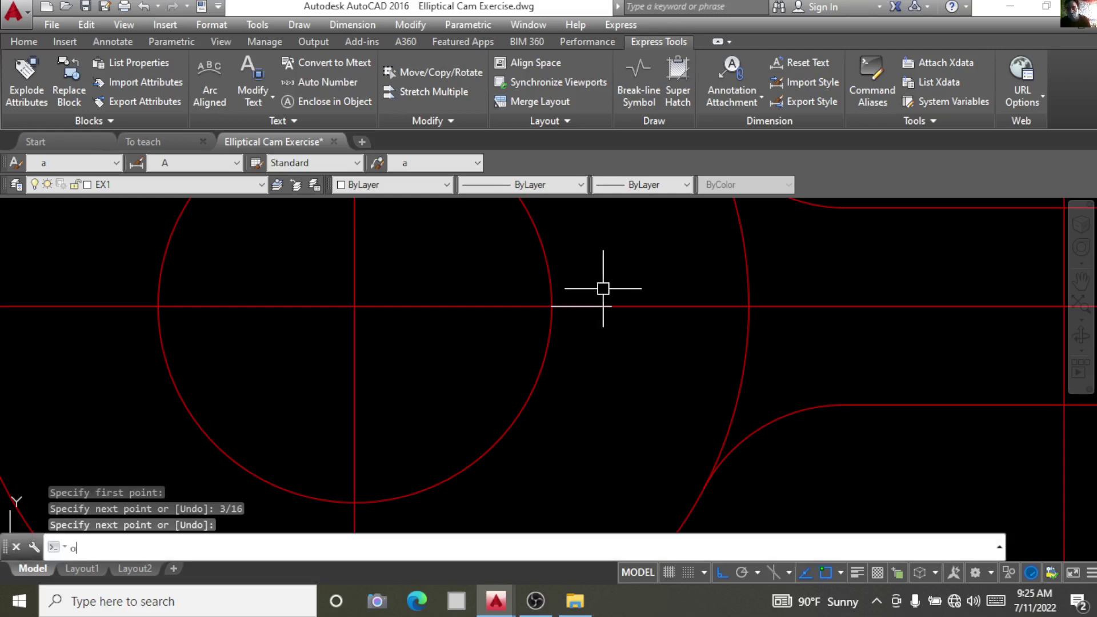
key("Return")
key("Return")
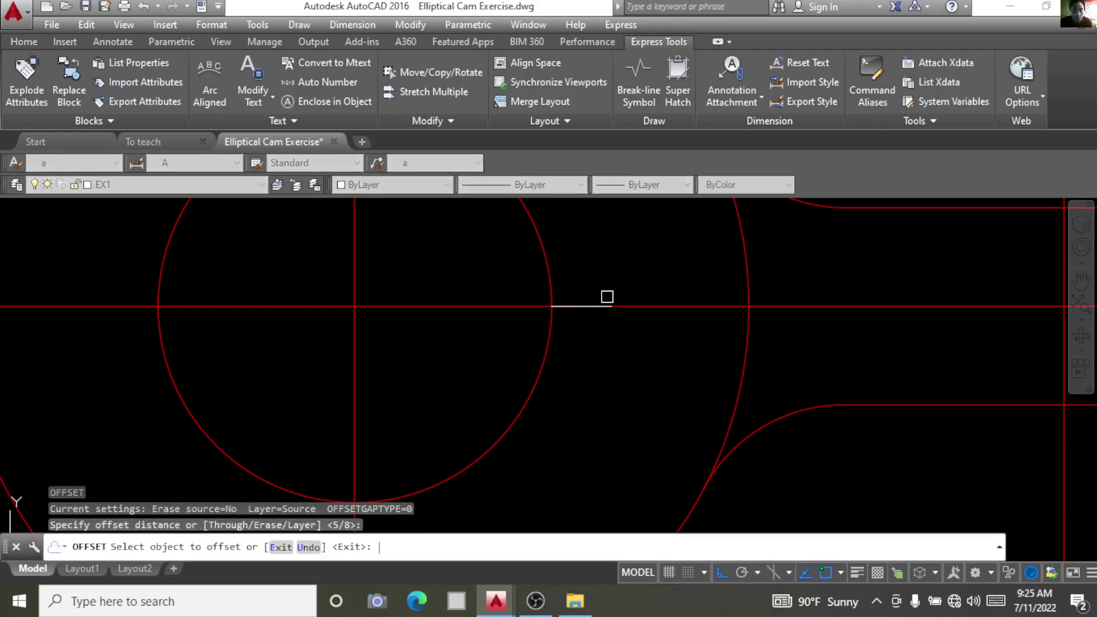
key("Escape")
key("Escape")
key("Return")
type("3/16")
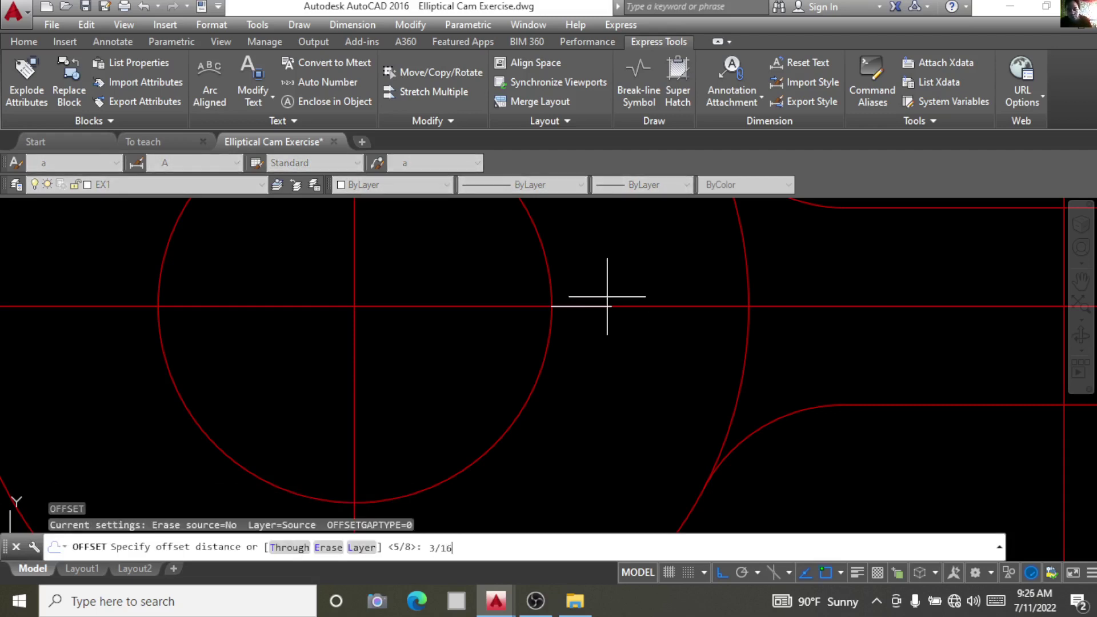
key("Return")
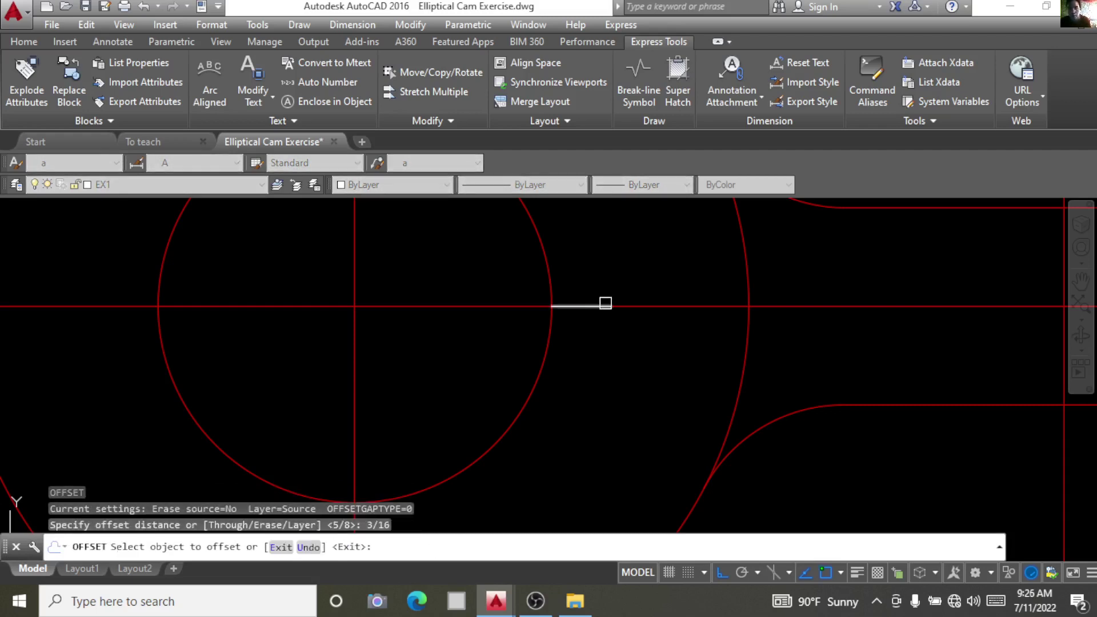
left_click(605, 303)
left_click(607, 289)
left_click(604, 308)
left_click(598, 355)
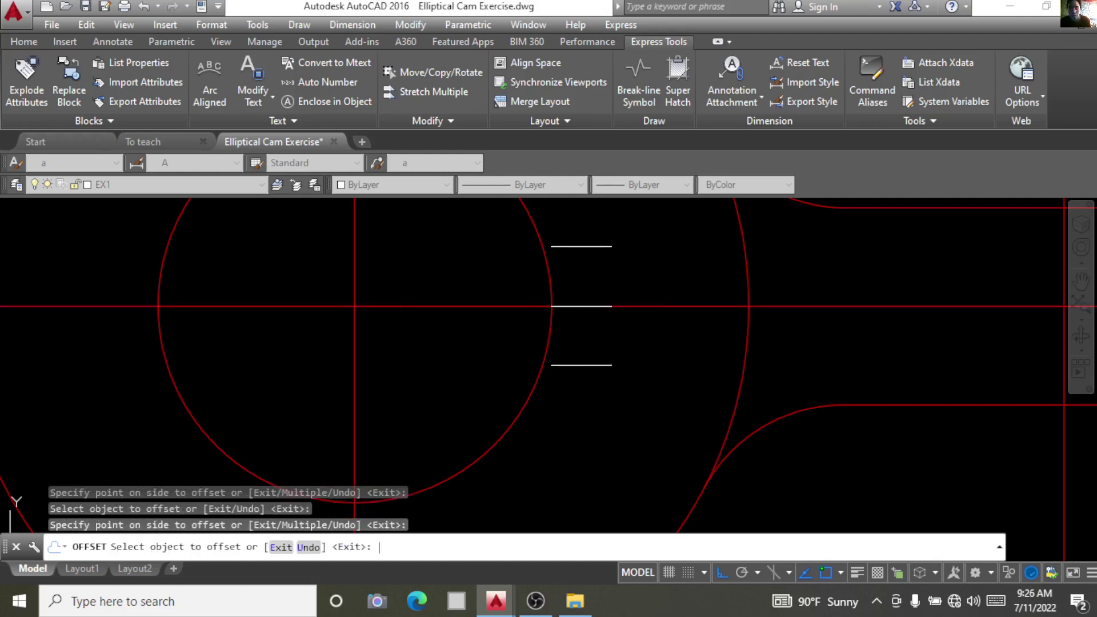
key("Escape")
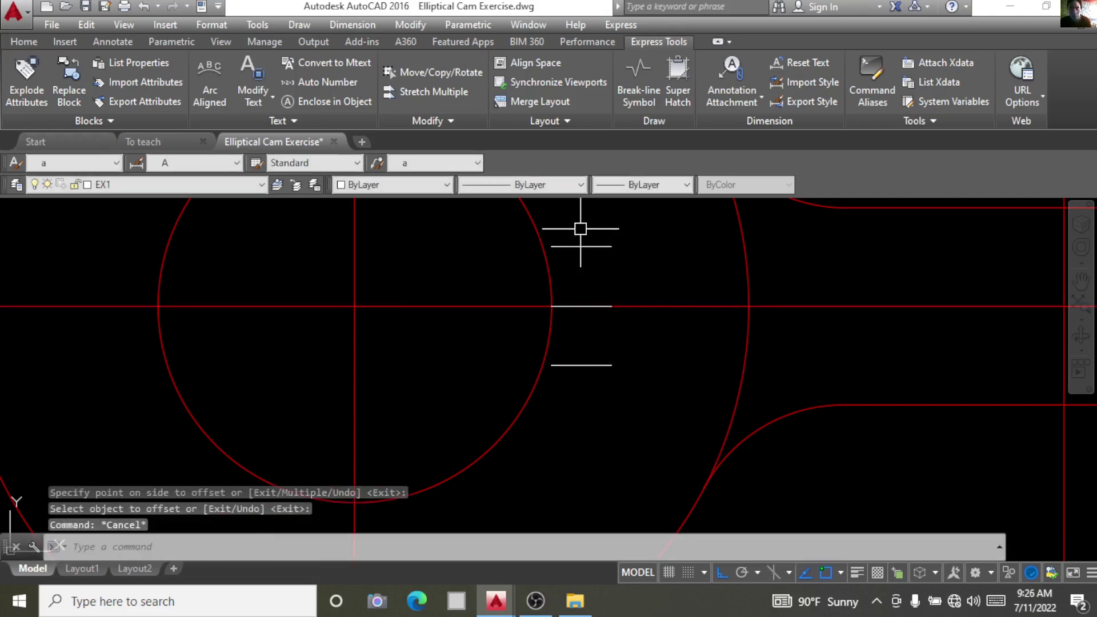
Move the upper keyway line onto the bore circle's edge
type("m")
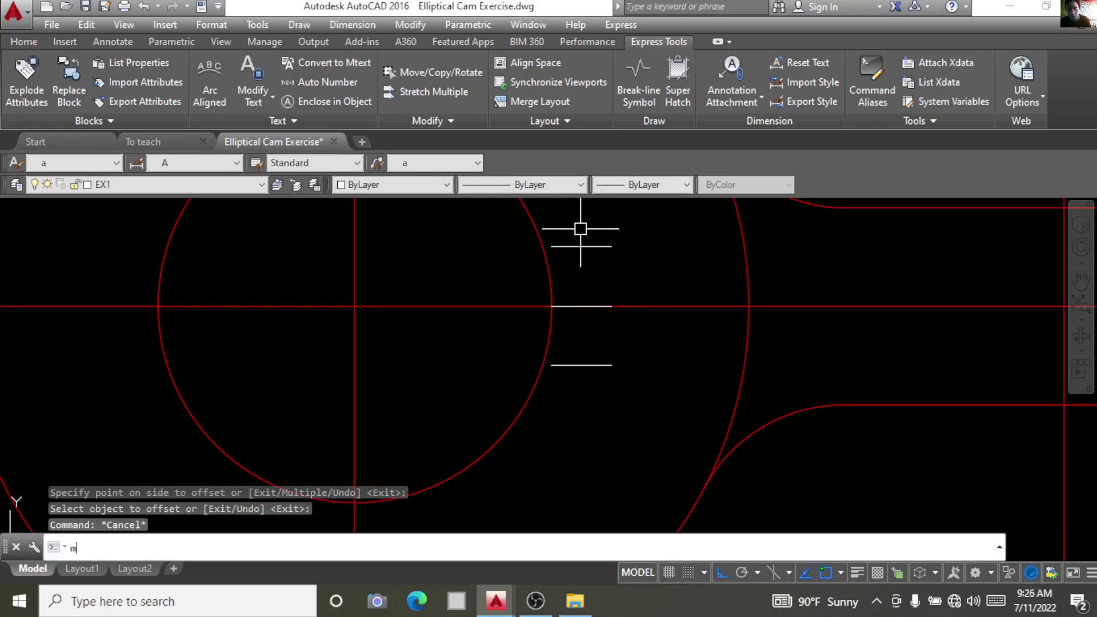
key("Return")
left_click(581, 246)
key("Return")
scroll(570, 232, "up", 4)
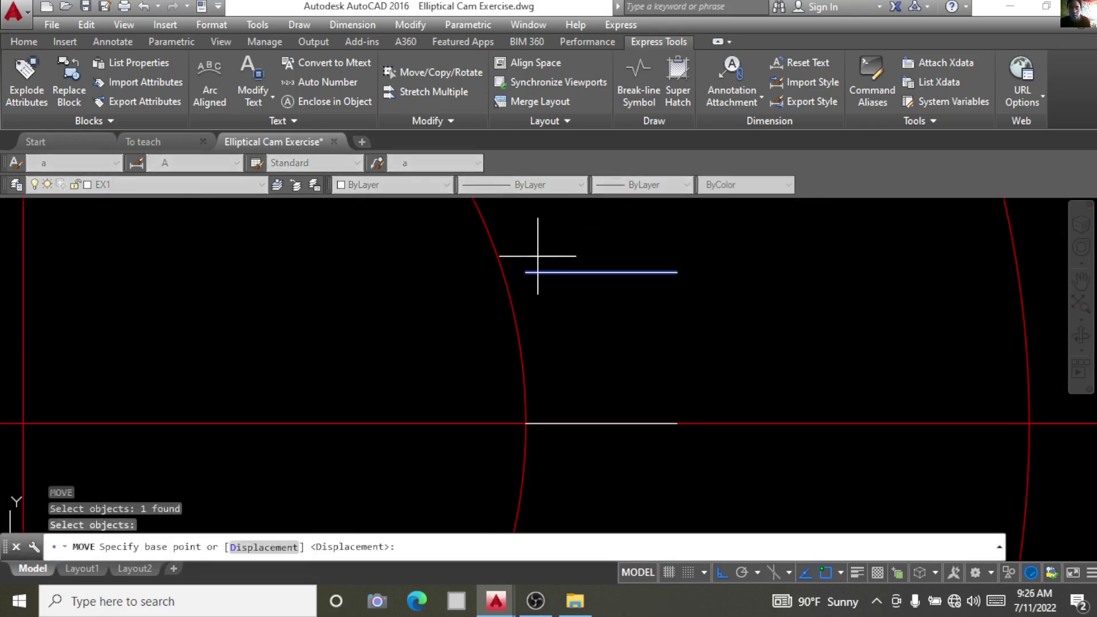
left_click(526, 273)
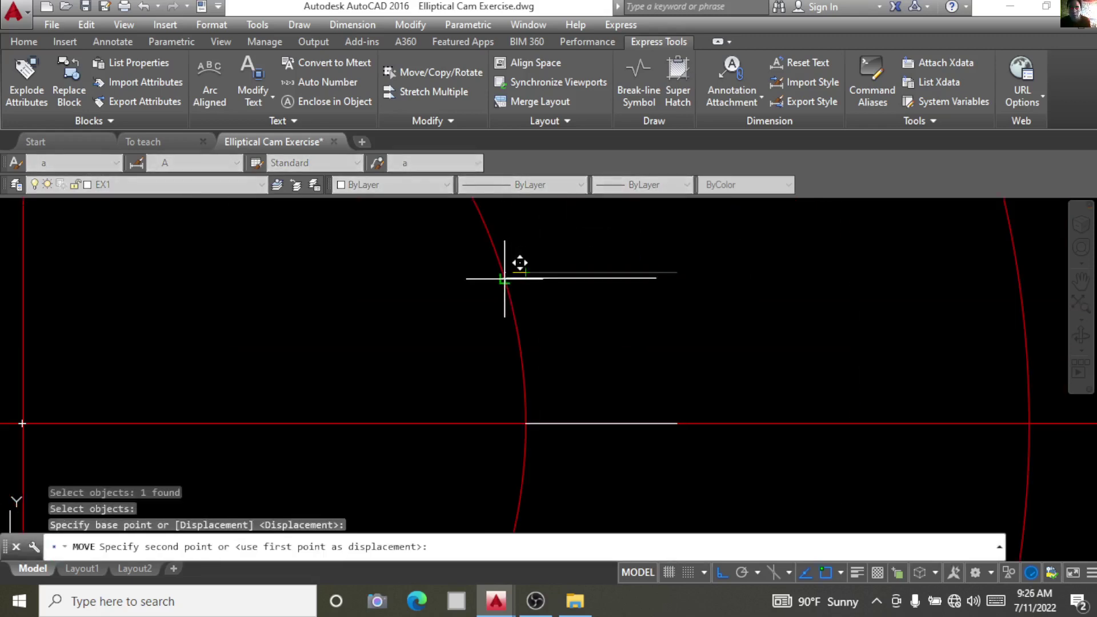
left_click(505, 279)
scroll(564, 213, "down", 4)
Move the lower keyway line against the bore circle's edge
key("Return")
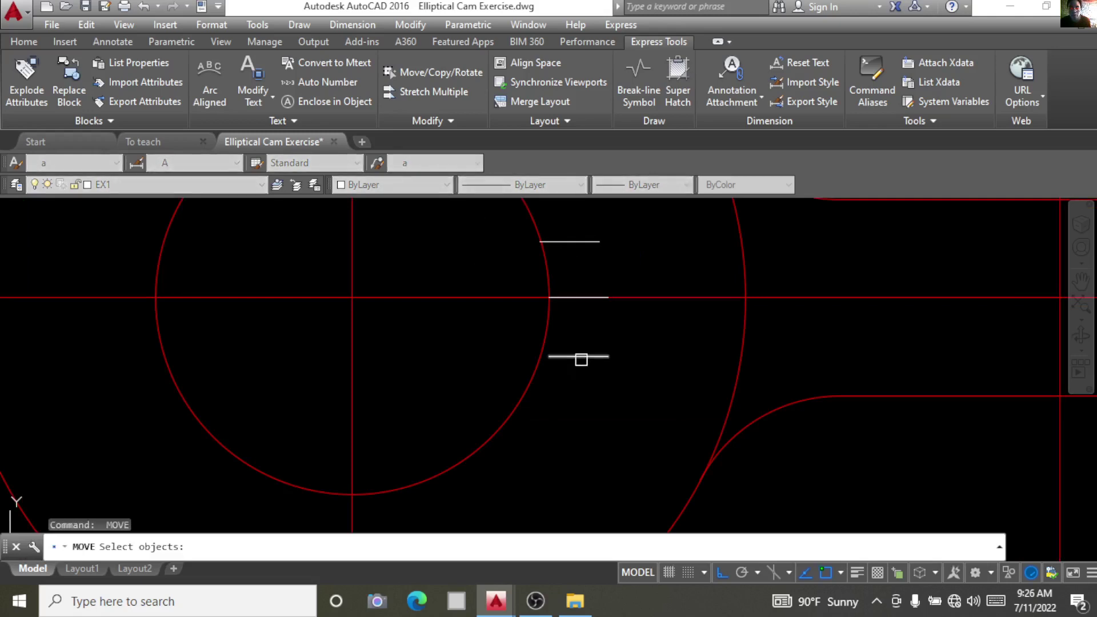
left_click(581, 358)
key("Return")
scroll(548, 359, "up", 3)
scroll(548, 358, "up", 1)
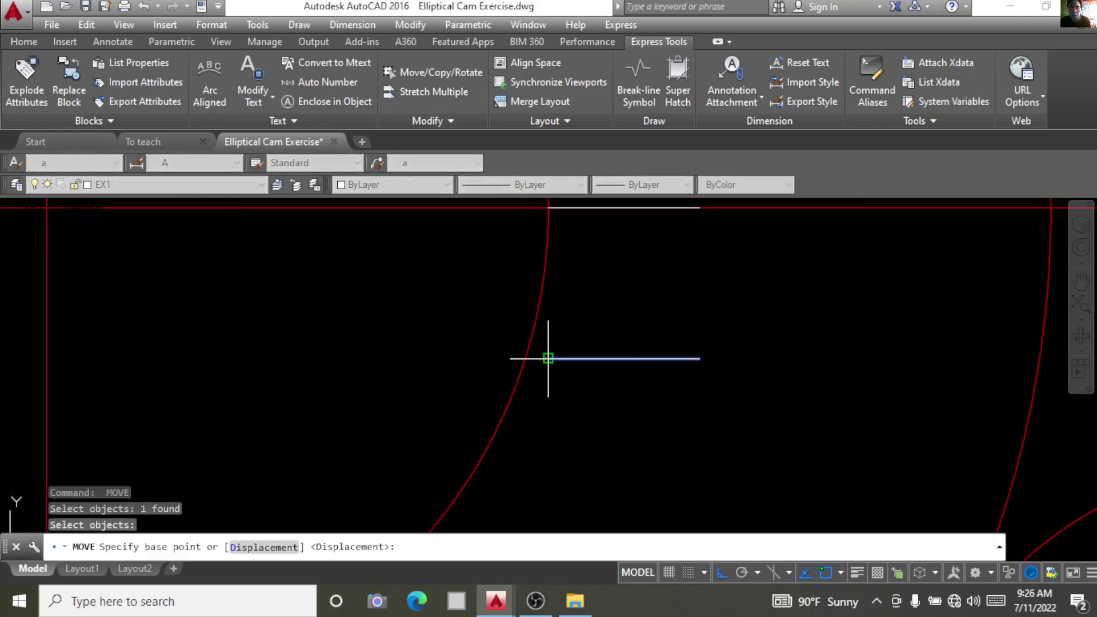
left_click(548, 359)
left_click(532, 351)
key("Return")
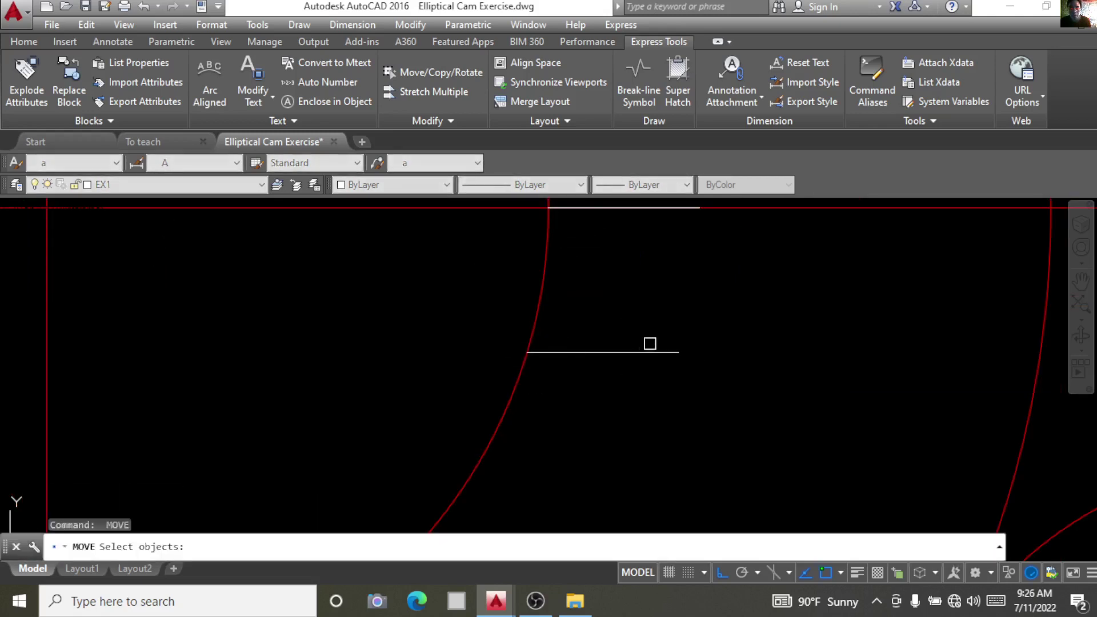
key("Escape")
scroll(657, 346, "down", 2)
scroll(737, 258, "down", 2)
Close the keyway with a line joining the right ends and erase the middle line
type("l")
key("Return")
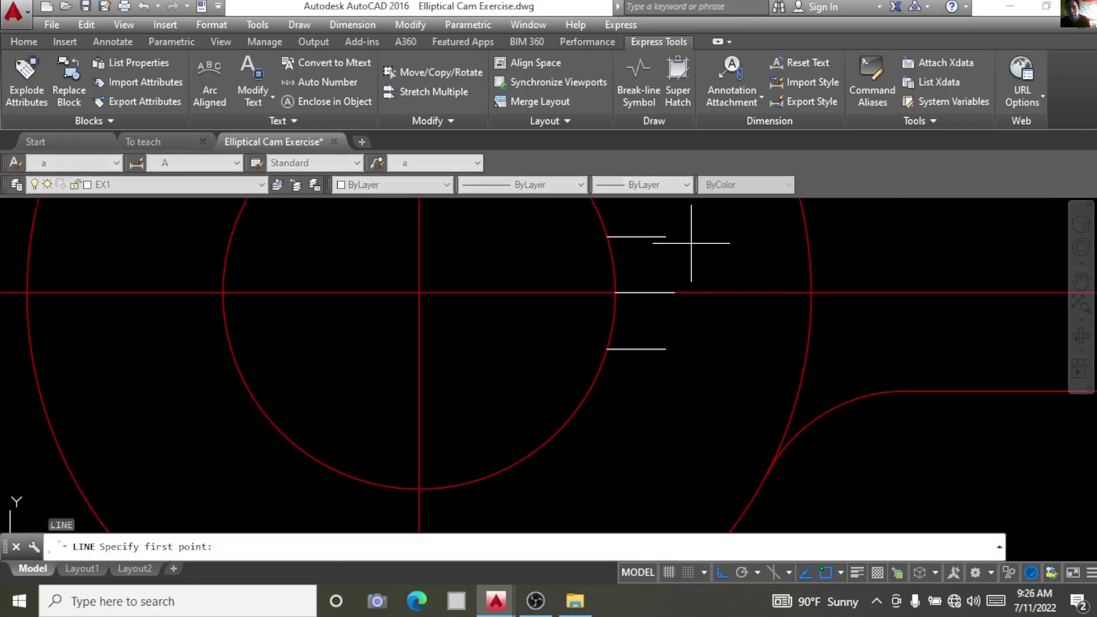
left_click(666, 236)
left_click(665, 348)
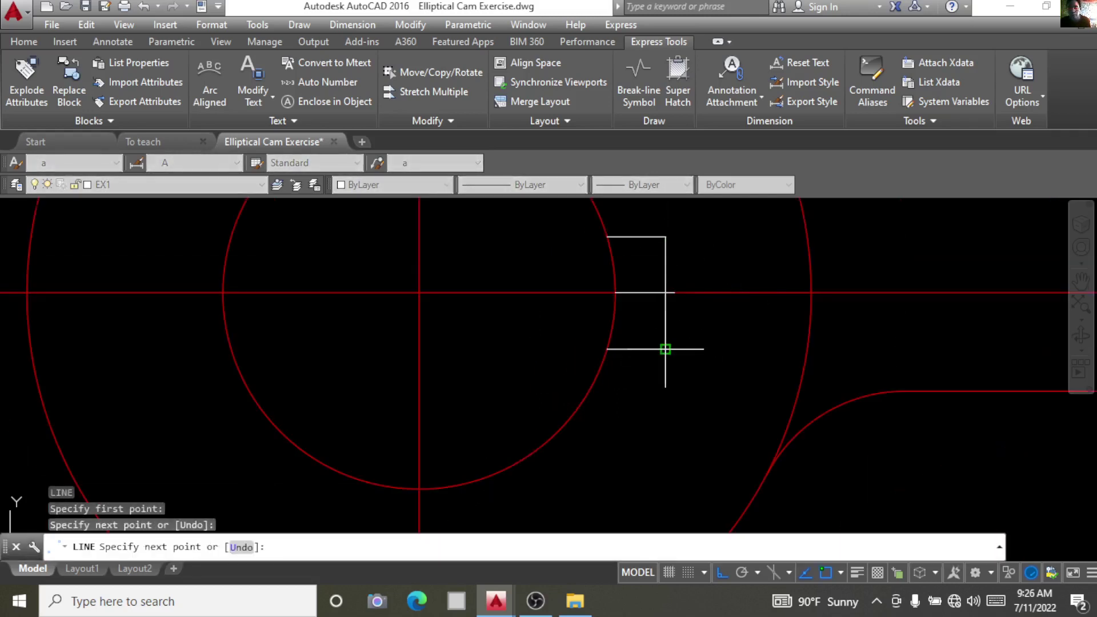
key("Escape")
left_click(646, 294)
key("Delete")
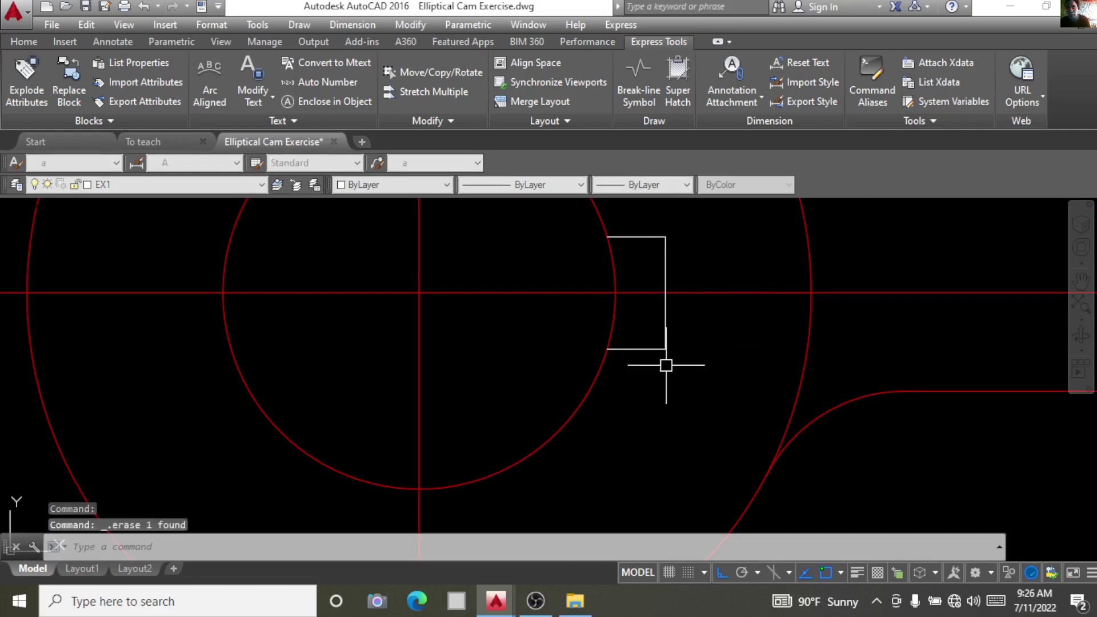
Set the small bore circle's colour to ByLayer
scroll(674, 370, "down", 2)
left_click(627, 440)
left_click(601, 418)
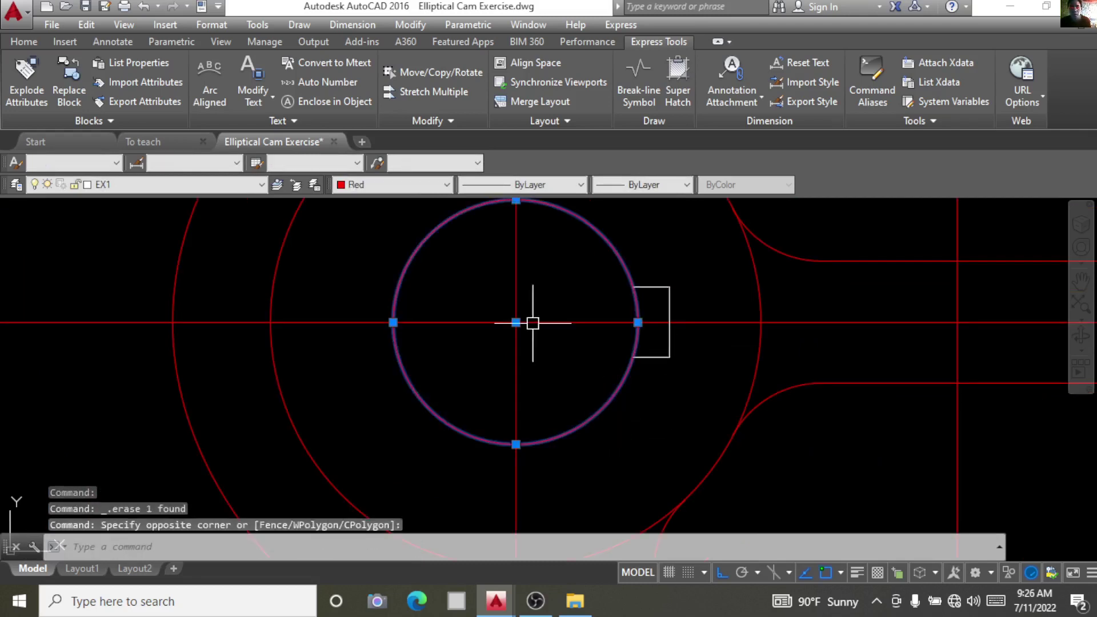
left_click(427, 187)
left_click(423, 201)
key("Escape")
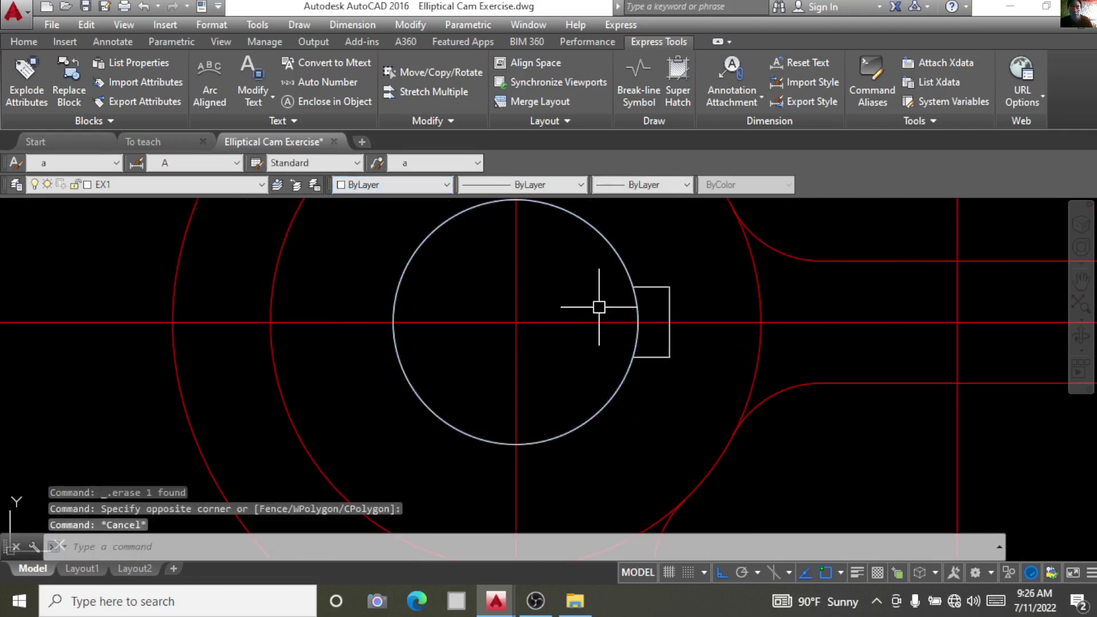
scroll(599, 306, "down", 3)
scroll(570, 306, "down", 1)
scroll(560, 292, "down", 2)
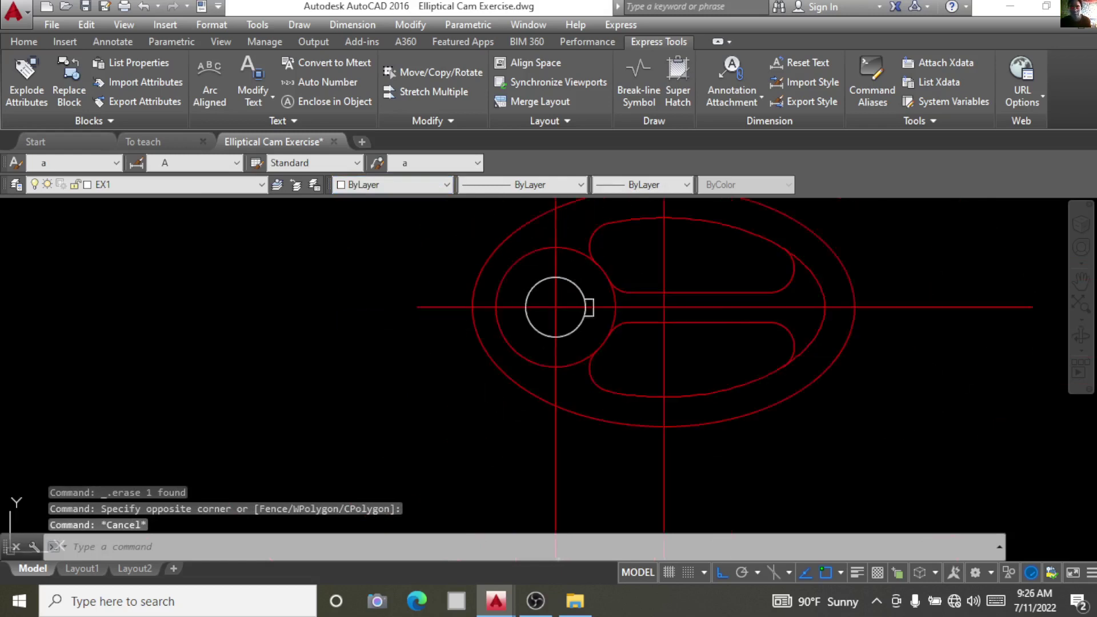
scroll(656, 281, "down", 1)
scroll(743, 285, "down", 2)
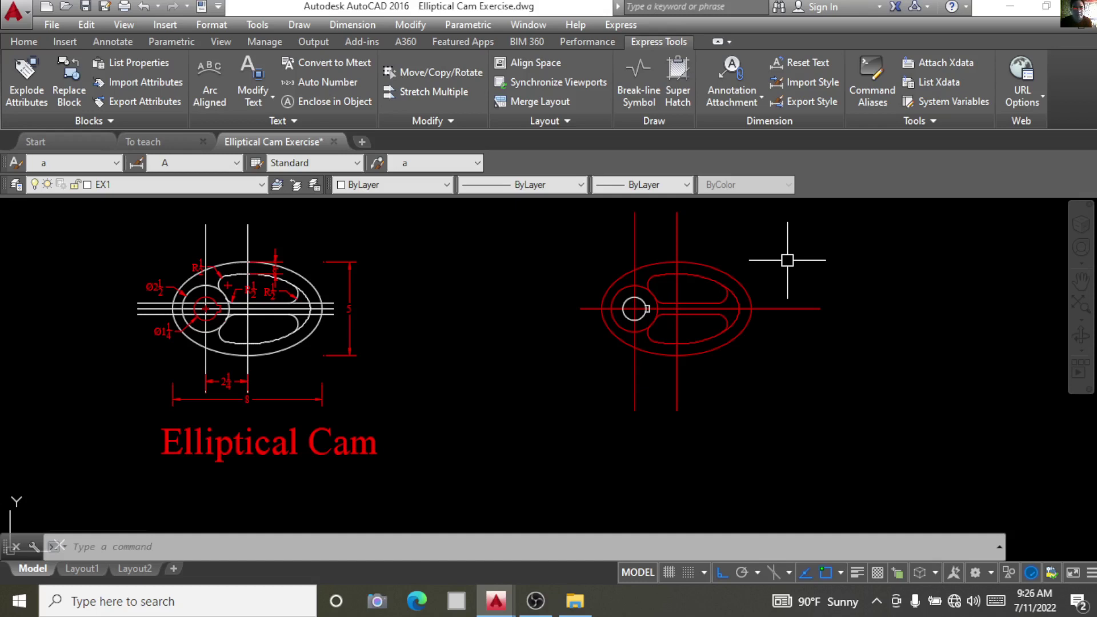
Add the horizontal 8 linear dimension across the ellipse, placed below the cam
key("Escape")
key("Escape")
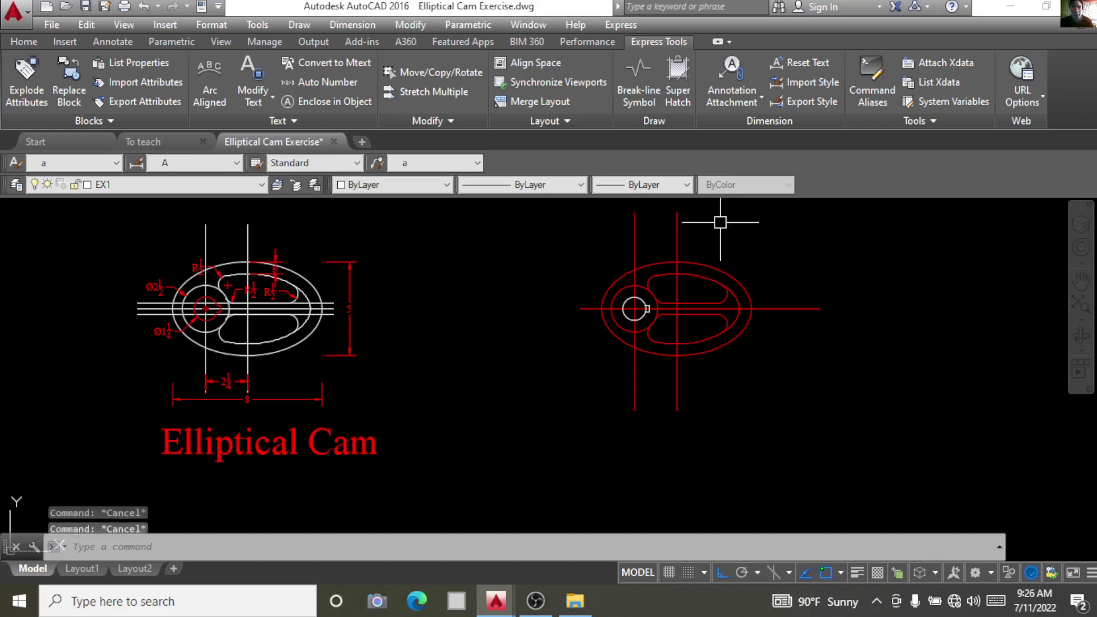
left_click(351, 25)
left_click(359, 68)
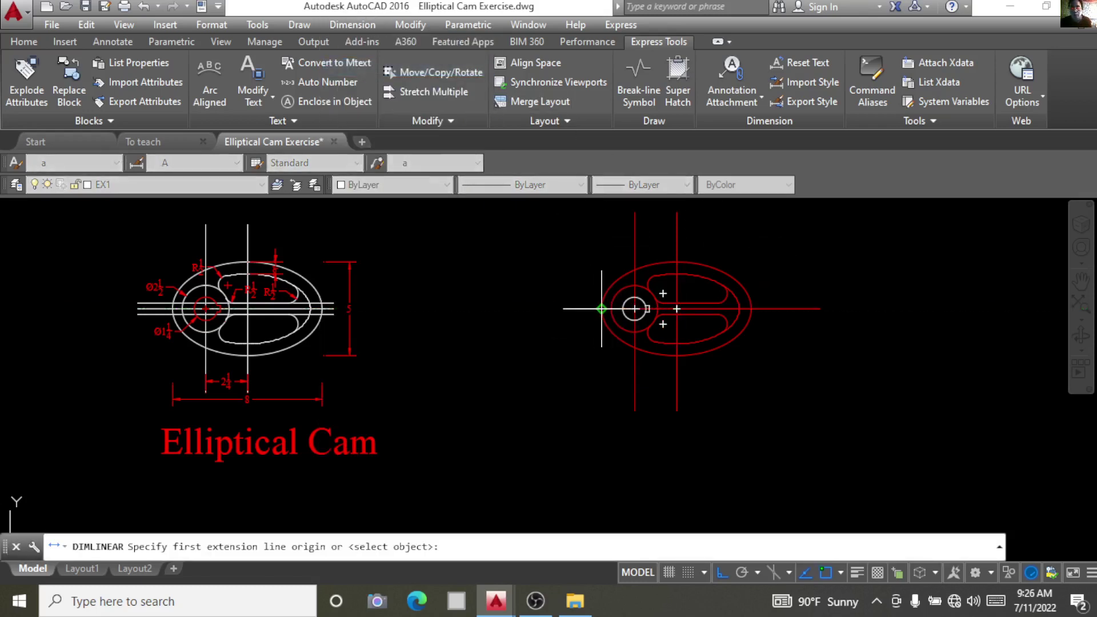
left_click(601, 366)
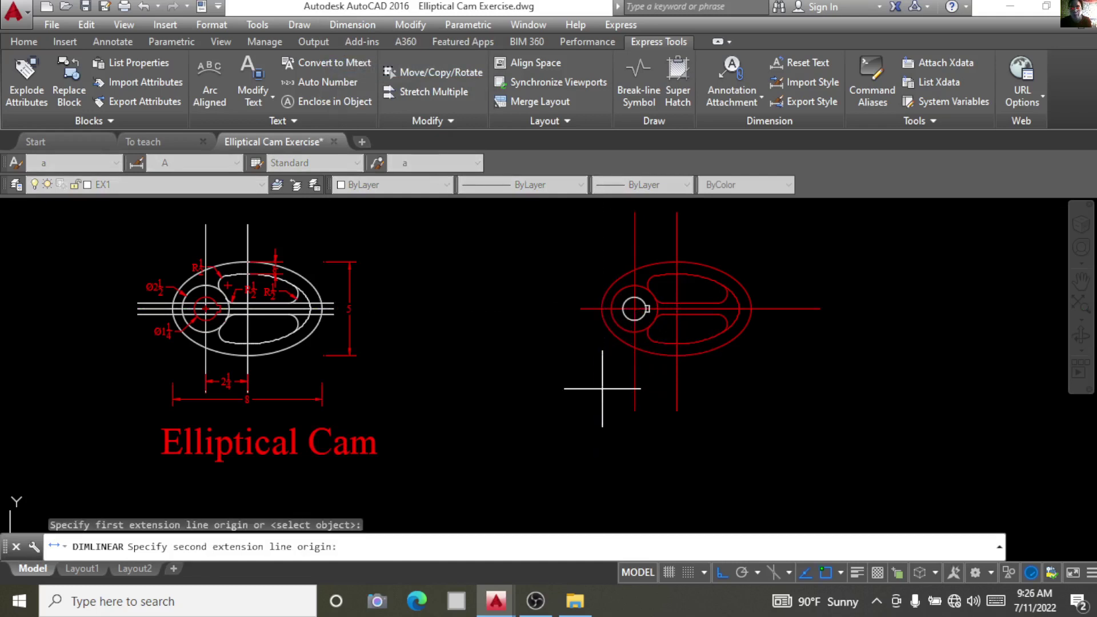
left_click(751, 308)
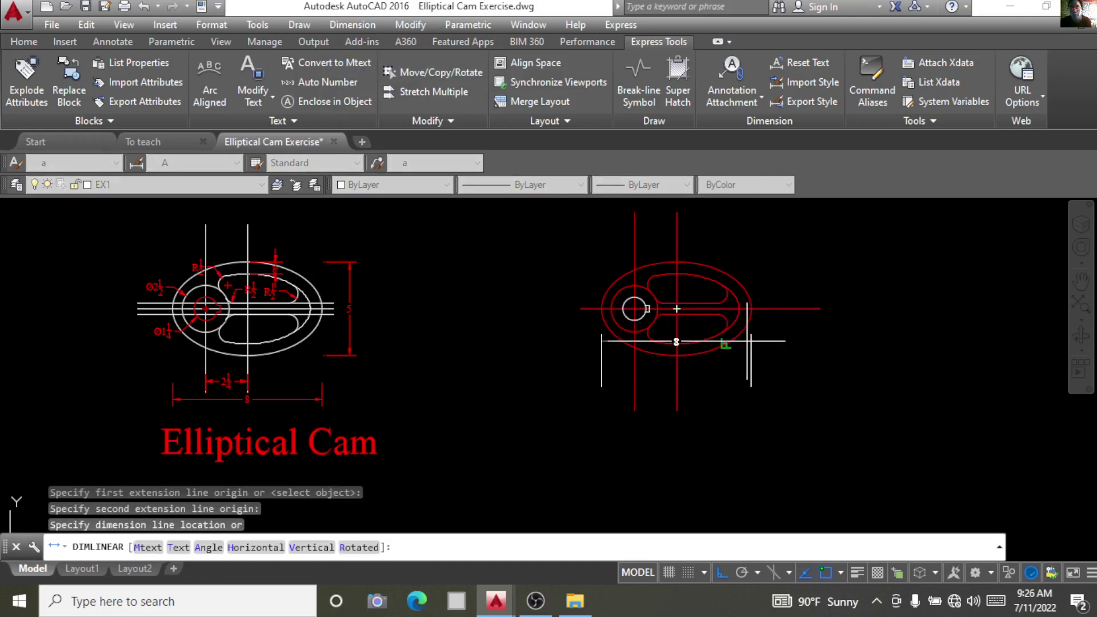
left_click(741, 402)
Add the vertical 5 linear dimension for the ellipse height, placed right of the cam
key("Return")
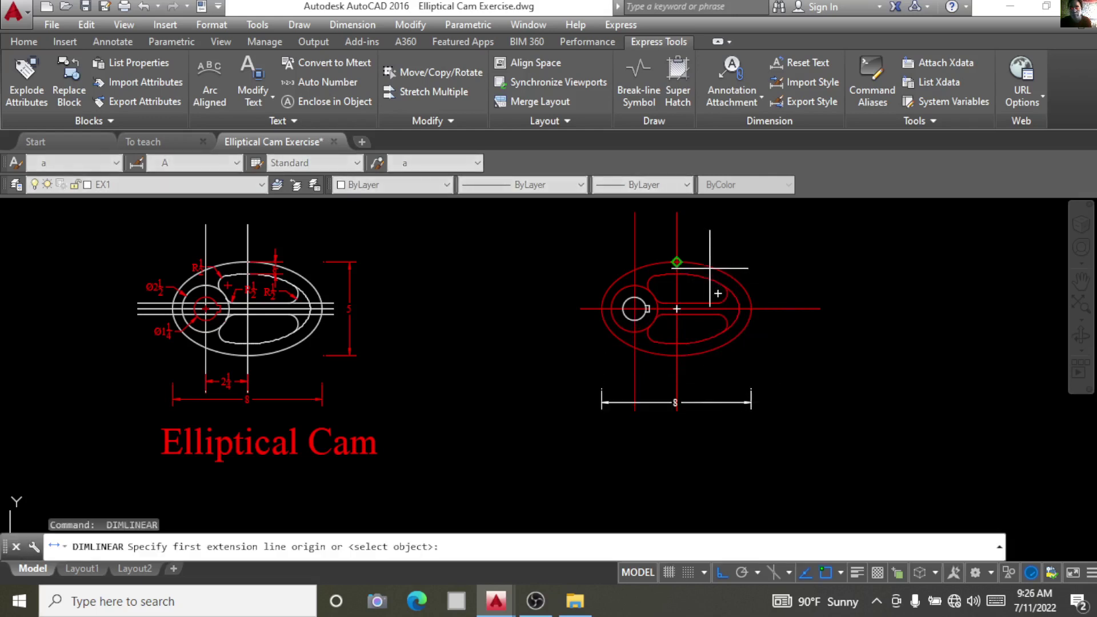
left_click(676, 263)
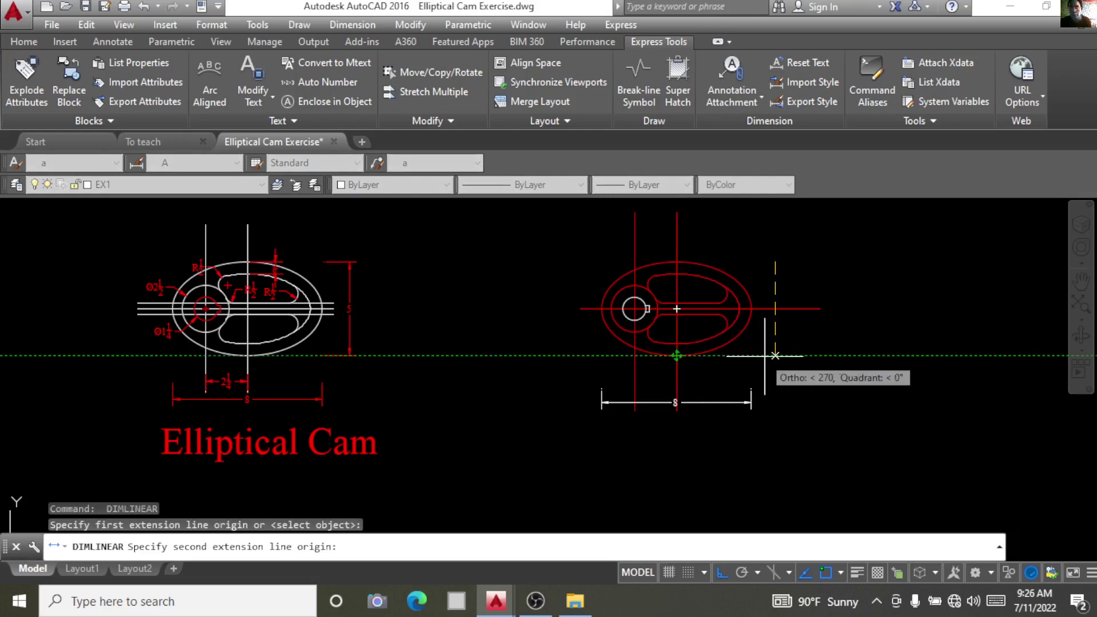
left_click(783, 355)
left_click(779, 351)
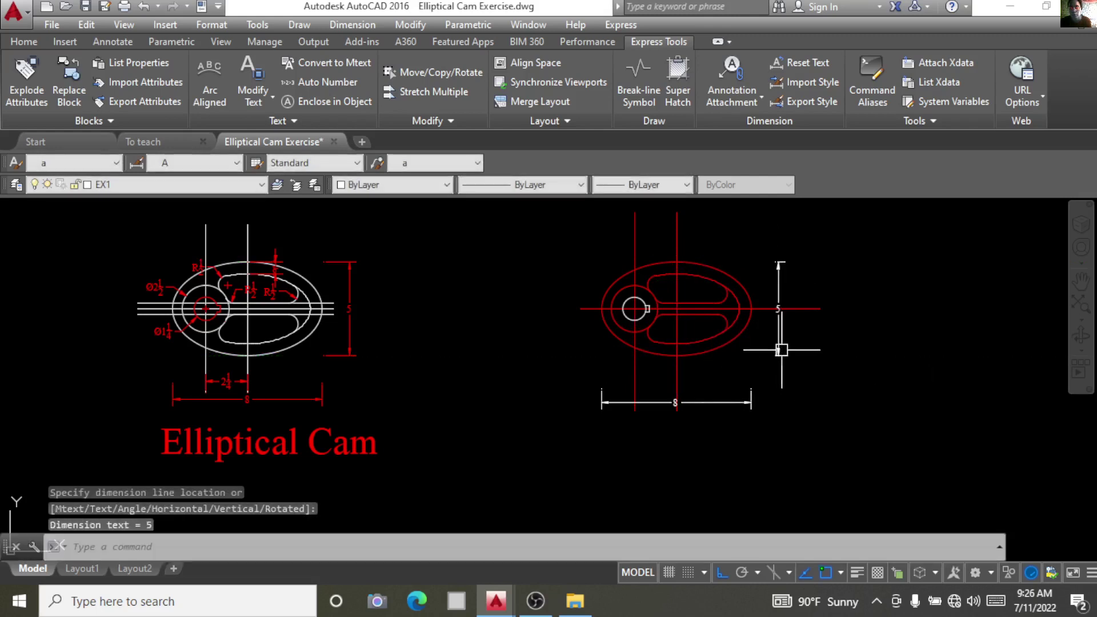
key("Return")
key("Escape")
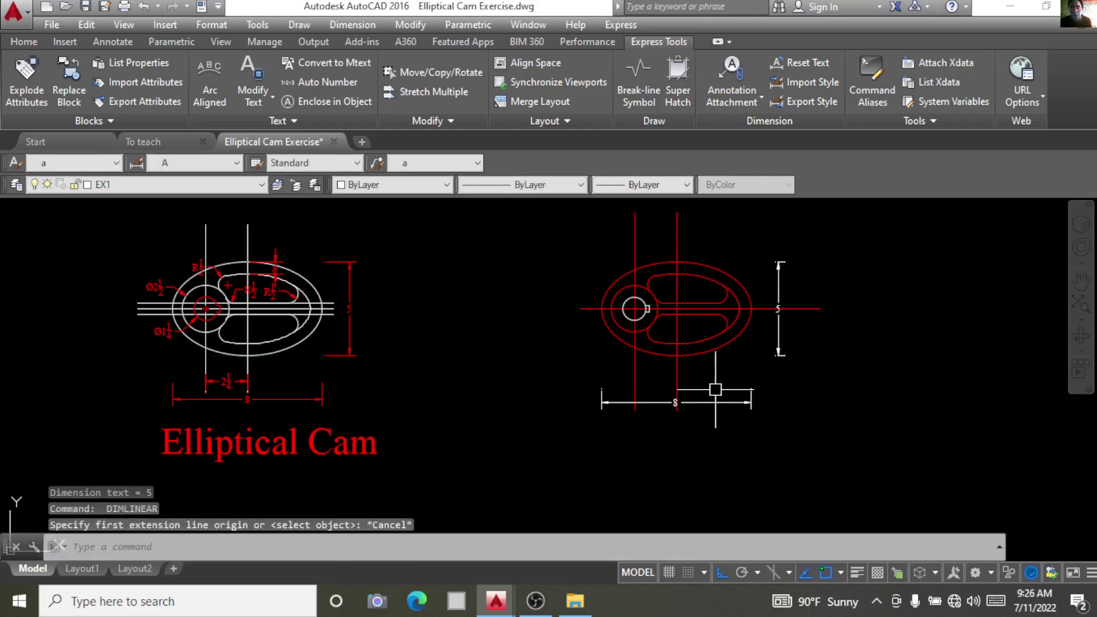
Add R1/2 radius dimensions to the three end arcs of the upper slot
left_click(354, 26)
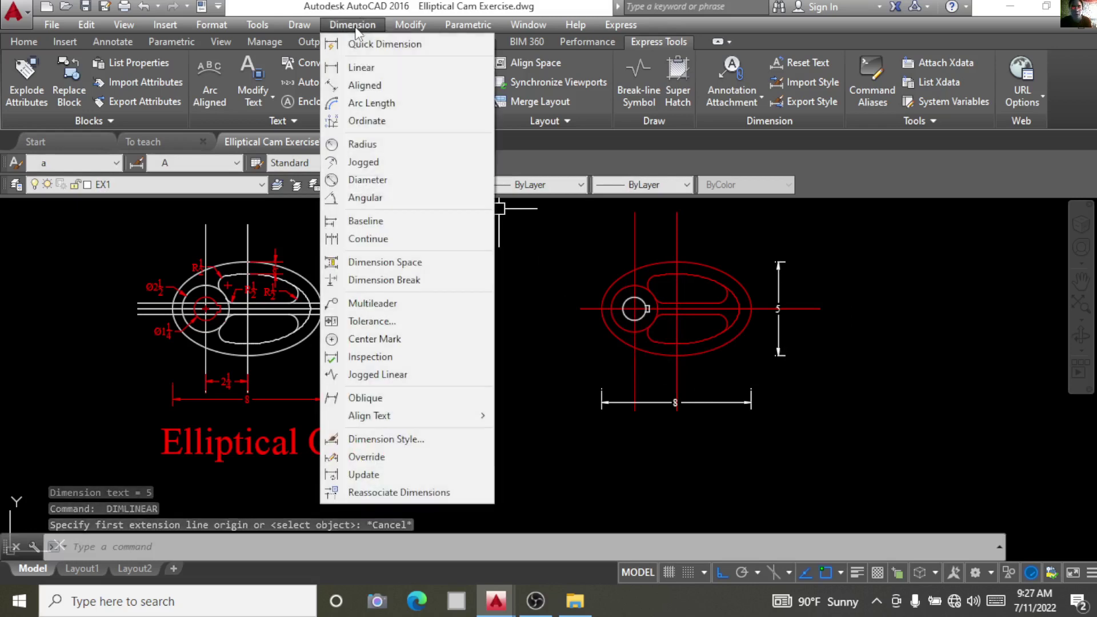
left_click(363, 144)
scroll(700, 277, "up", 4)
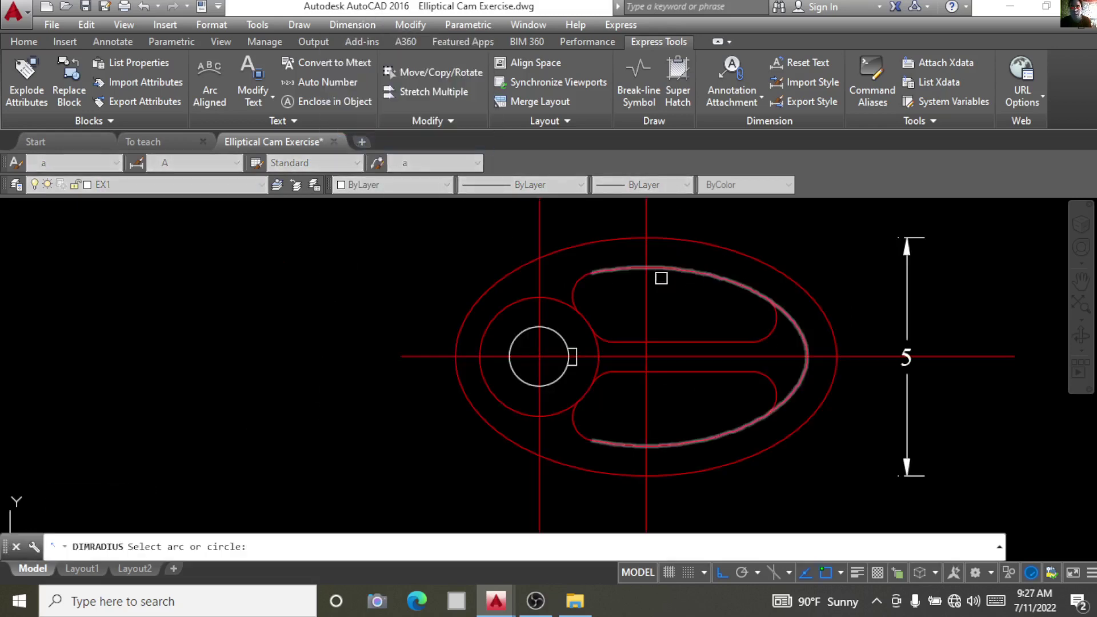
left_click(584, 279)
left_click(588, 294)
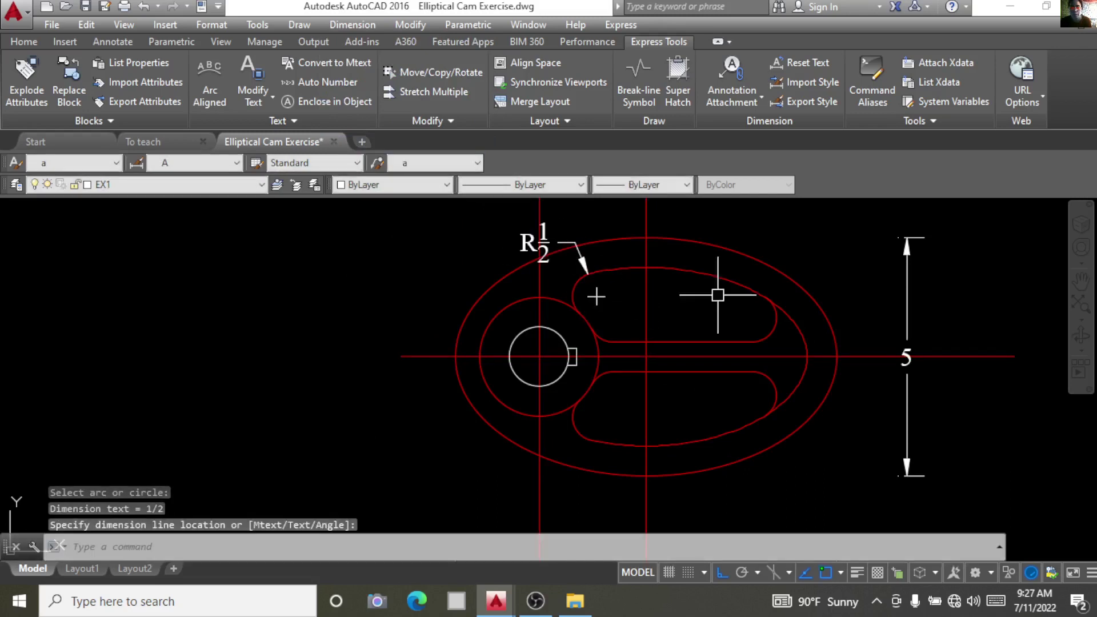
key("Return")
left_click(603, 330)
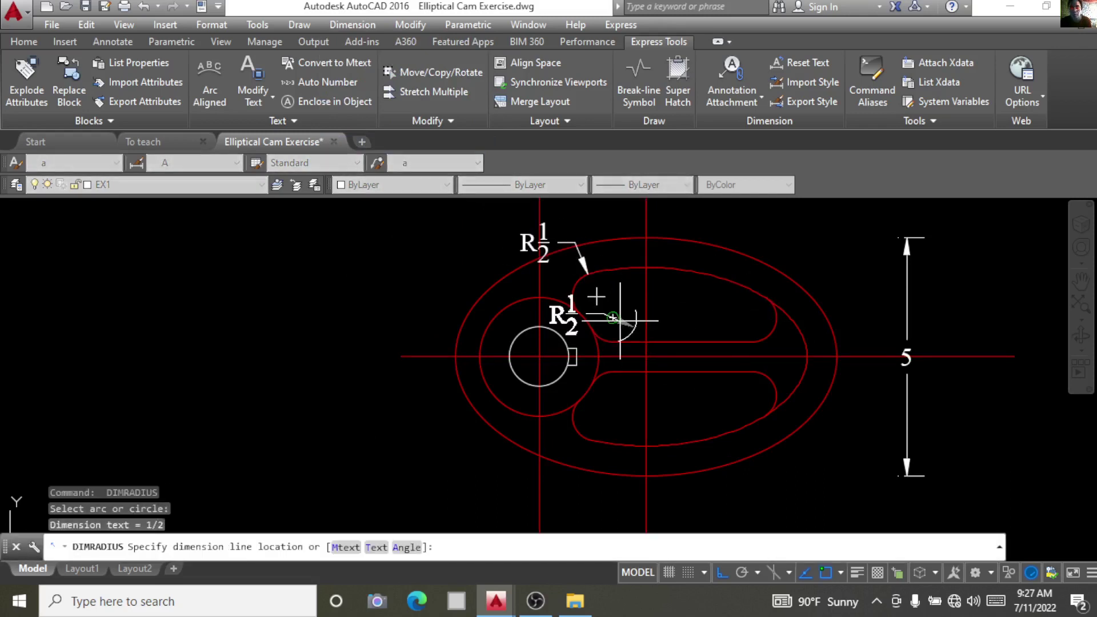
left_click(628, 311)
key("Return")
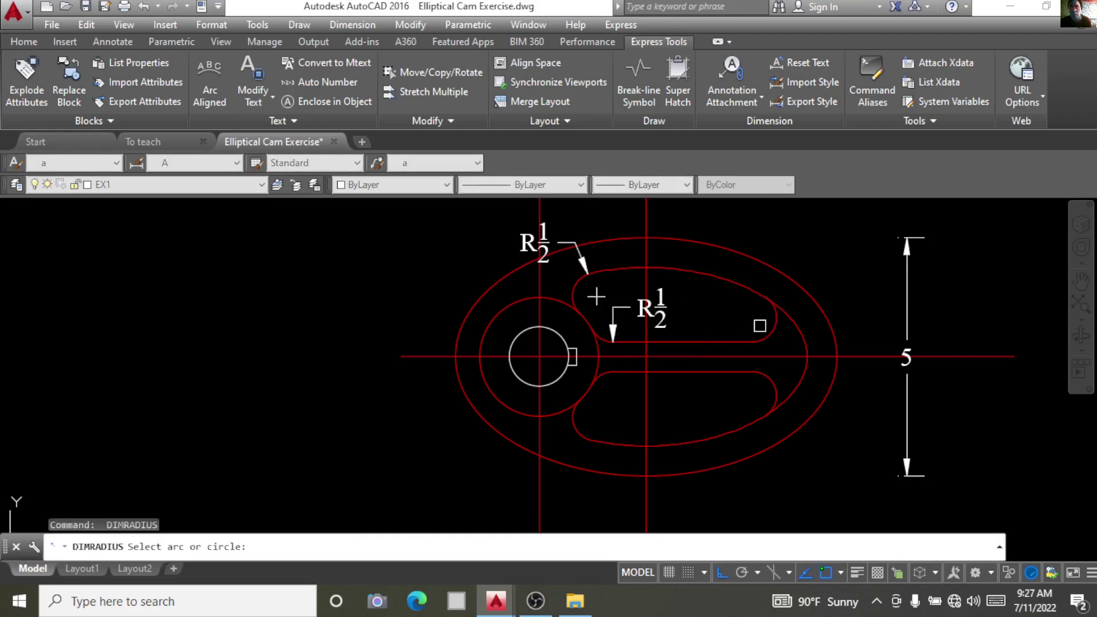
left_click(771, 323)
left_click(817, 354)
key("Return")
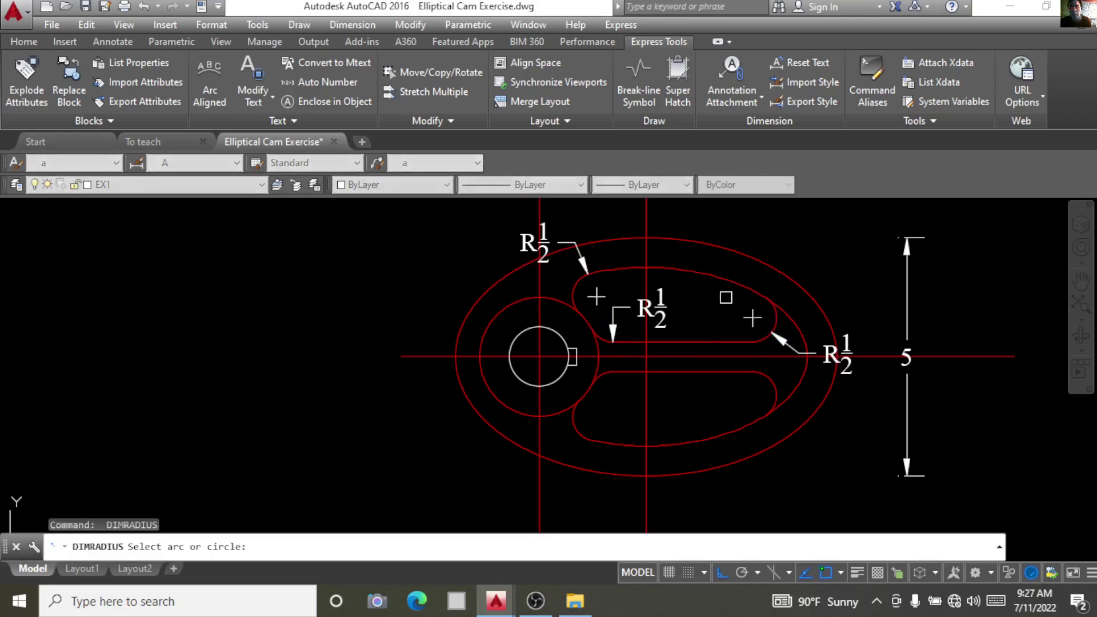
key("Escape")
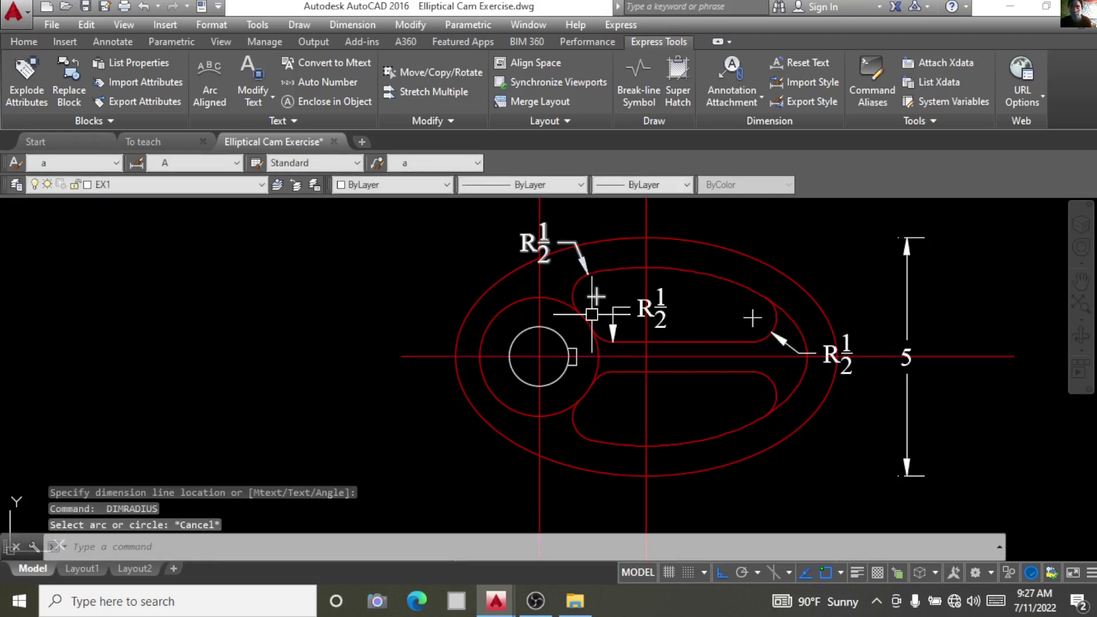
scroll(629, 315, "down", 2)
Dimension the large hub circle Ø2 1/2 and the small bore circle Ø1 1/4
left_click(352, 25)
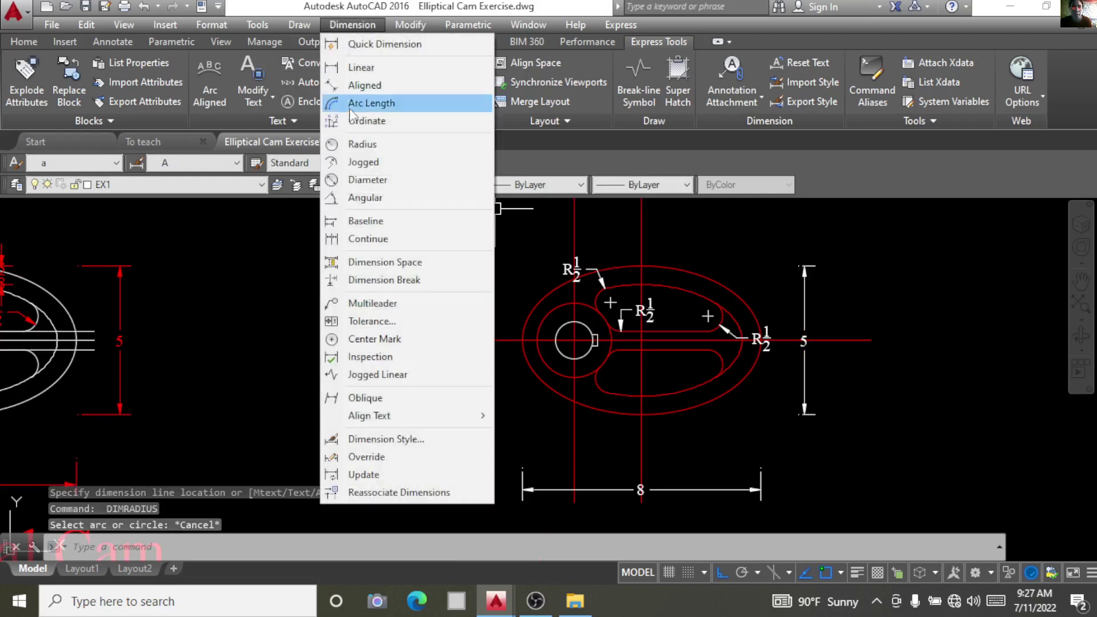
left_click(366, 179)
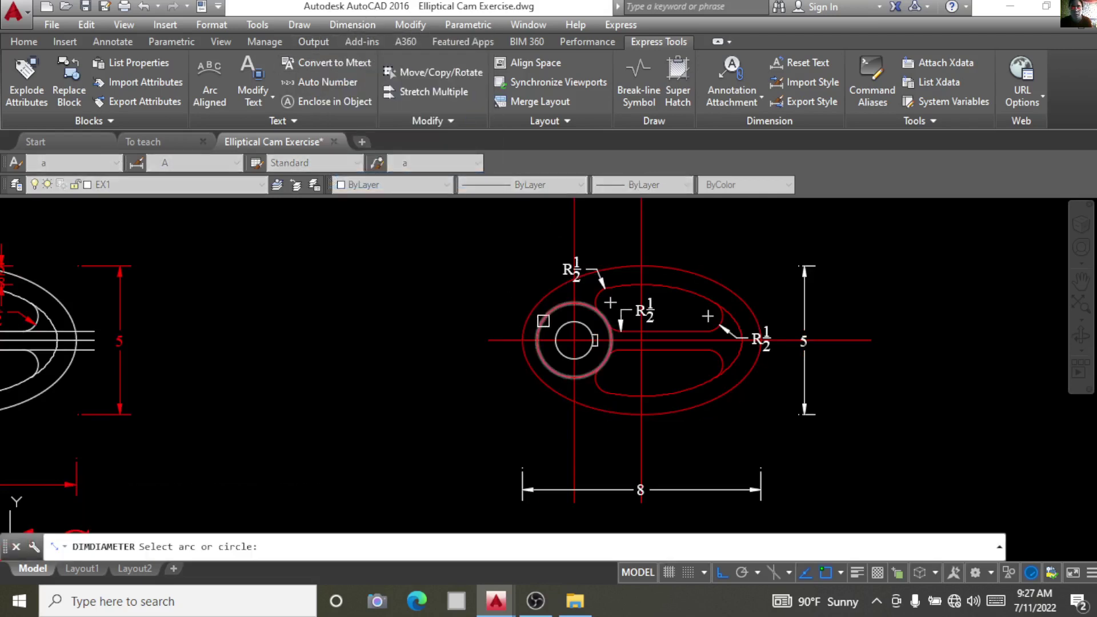
left_click(543, 321)
left_click(498, 292)
key("Return")
left_click(557, 350)
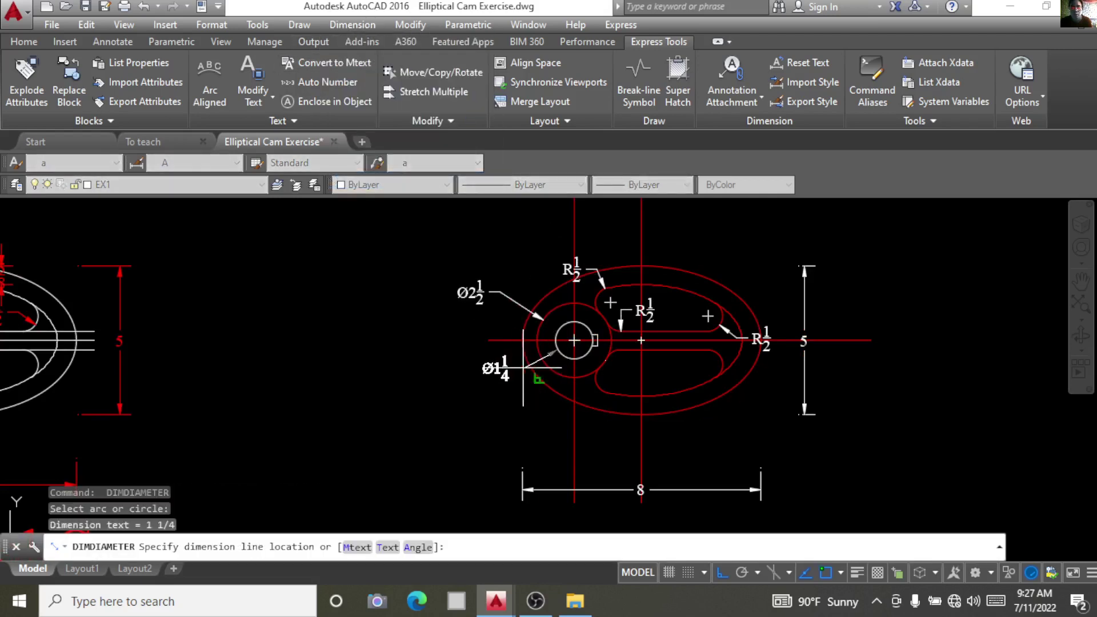
left_click(522, 367)
key("Return")
key("Escape")
scroll(728, 247, "down", 4)
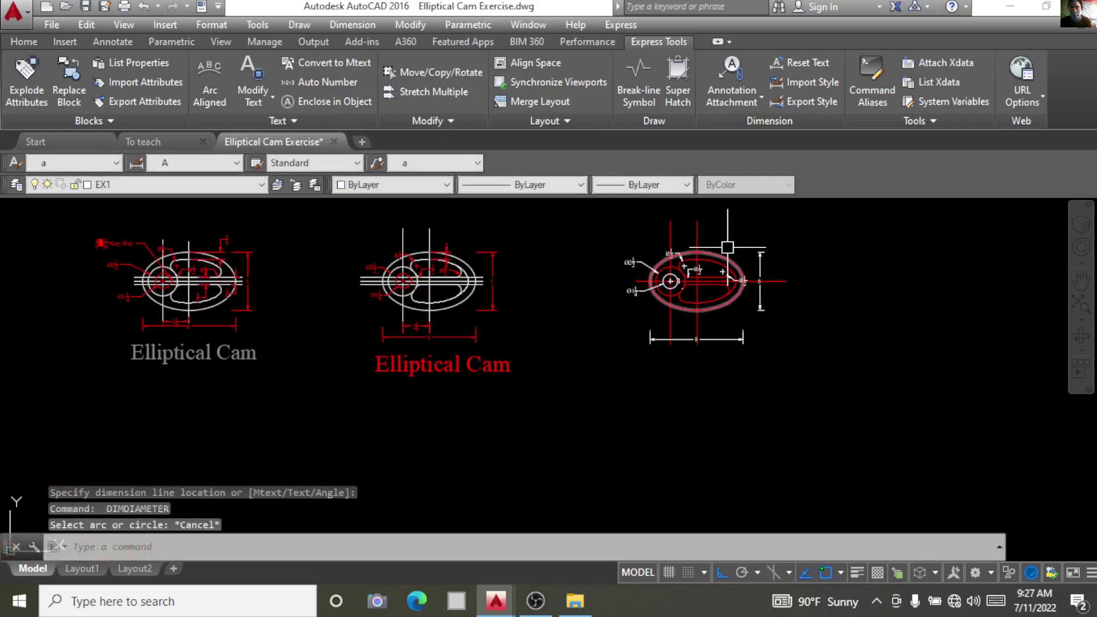
scroll(728, 247, "up", 5)
scroll(728, 246, "down", 1)
scroll(620, 306, "up", 1)
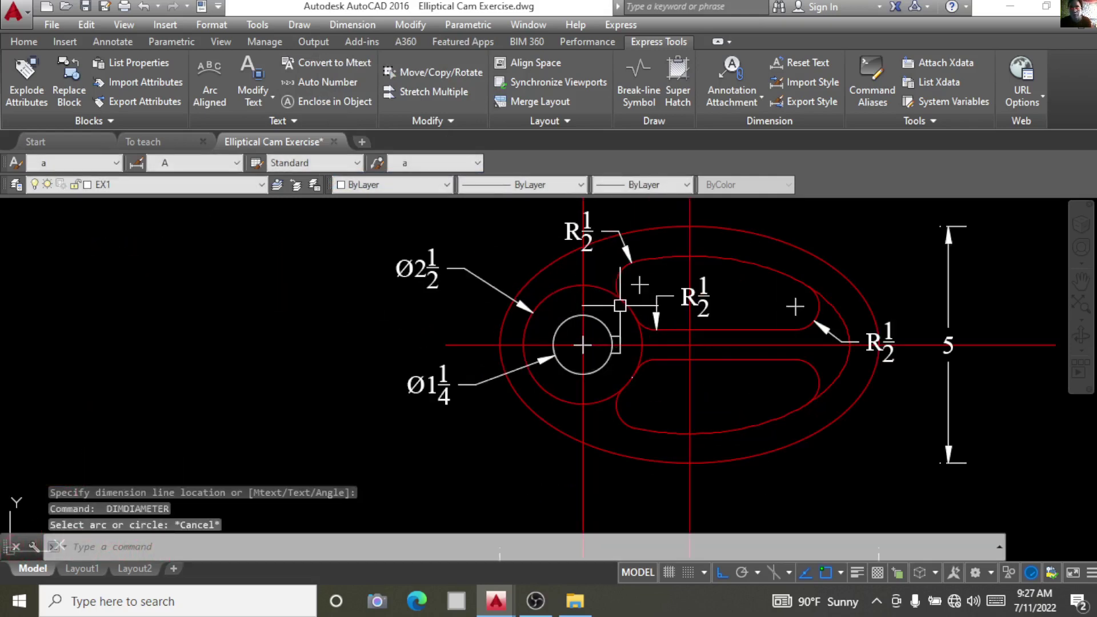
Trim away the bore circle's arc inside the keyway notch
key("Escape")
scroll(629, 349, "up", 6)
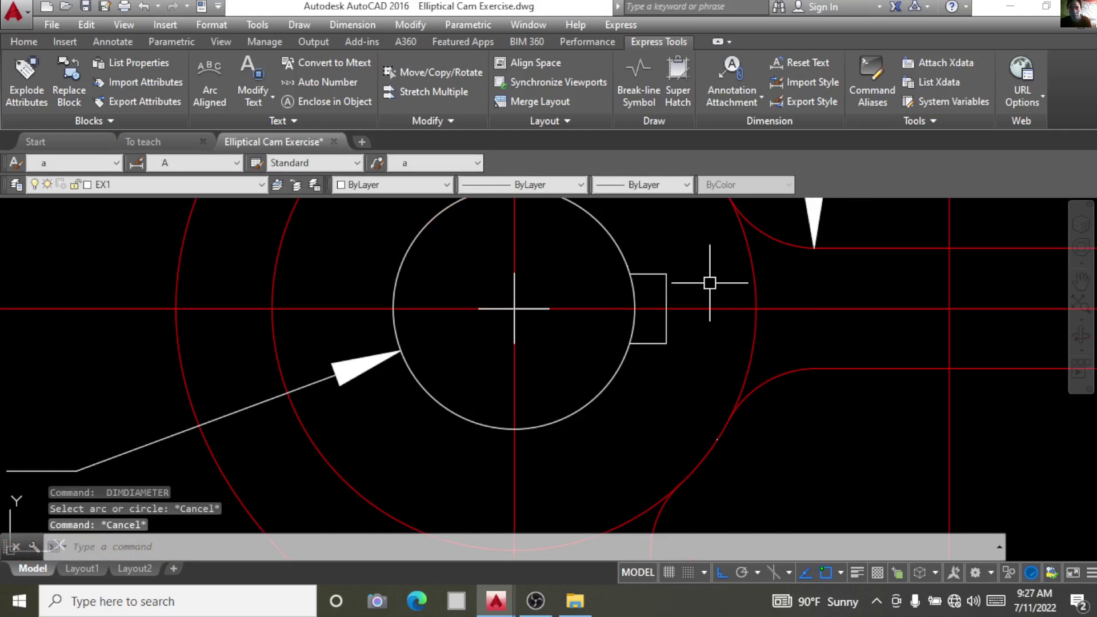
type("t")
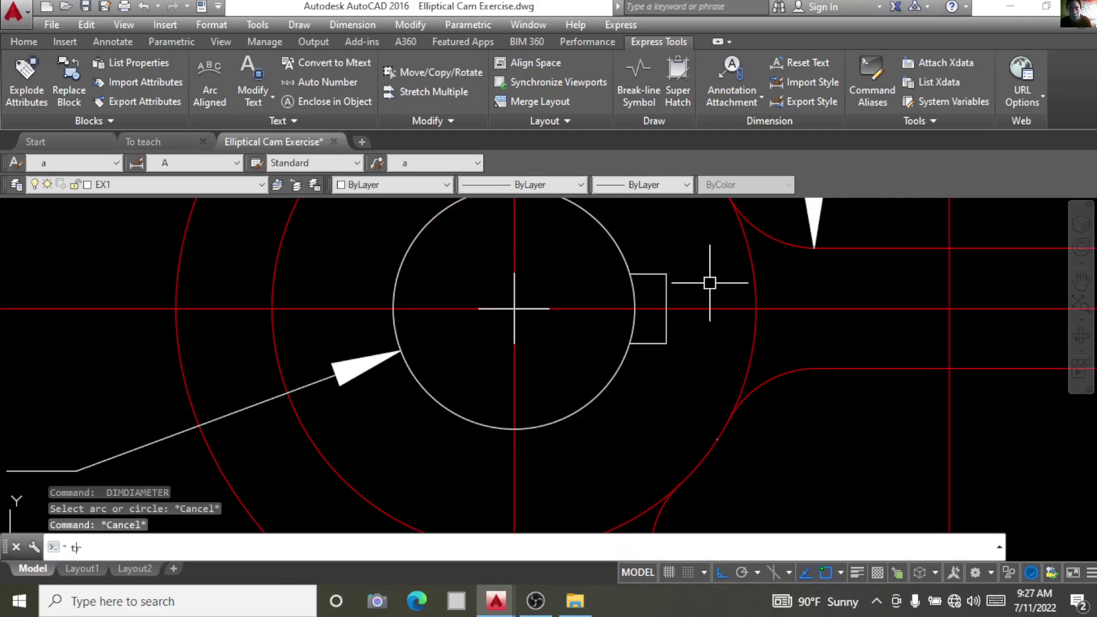
key("Return")
key("Return")
left_click(632, 332)
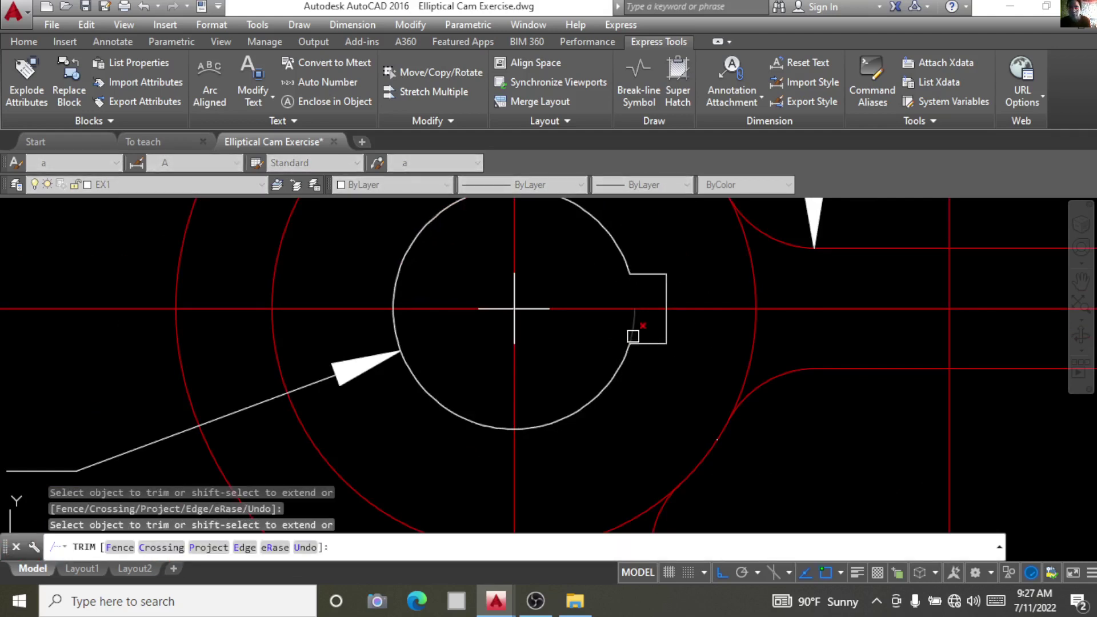
key("Escape")
scroll(632, 332, "down", 6)
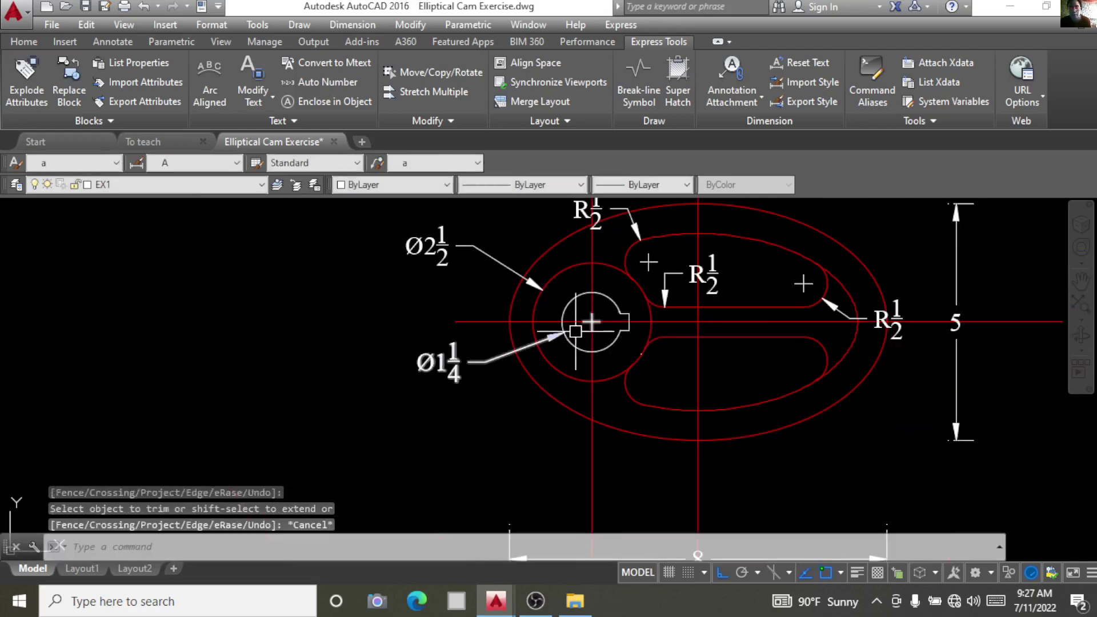
scroll(596, 319, "up", 3)
scroll(508, 307, "down", 3)
scroll(508, 307, "down", 2)
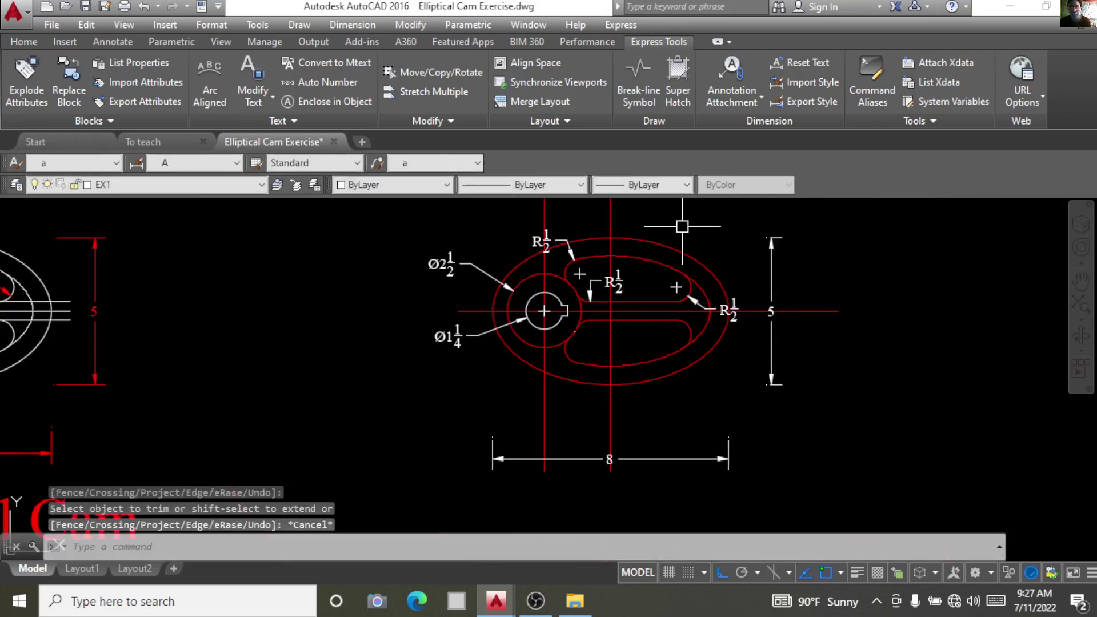
key("Return")
Add a vertical 5/8 linear dimension from the outer ellipse top to the slot's top edge
left_click(352, 25)
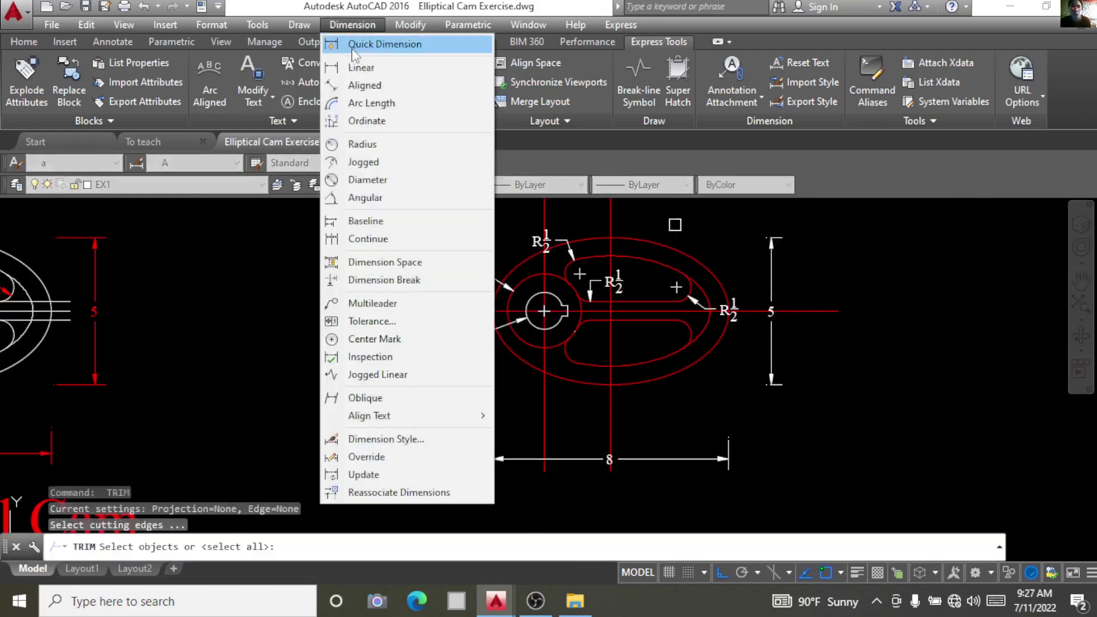
left_click(362, 67)
scroll(623, 239, "up", 2)
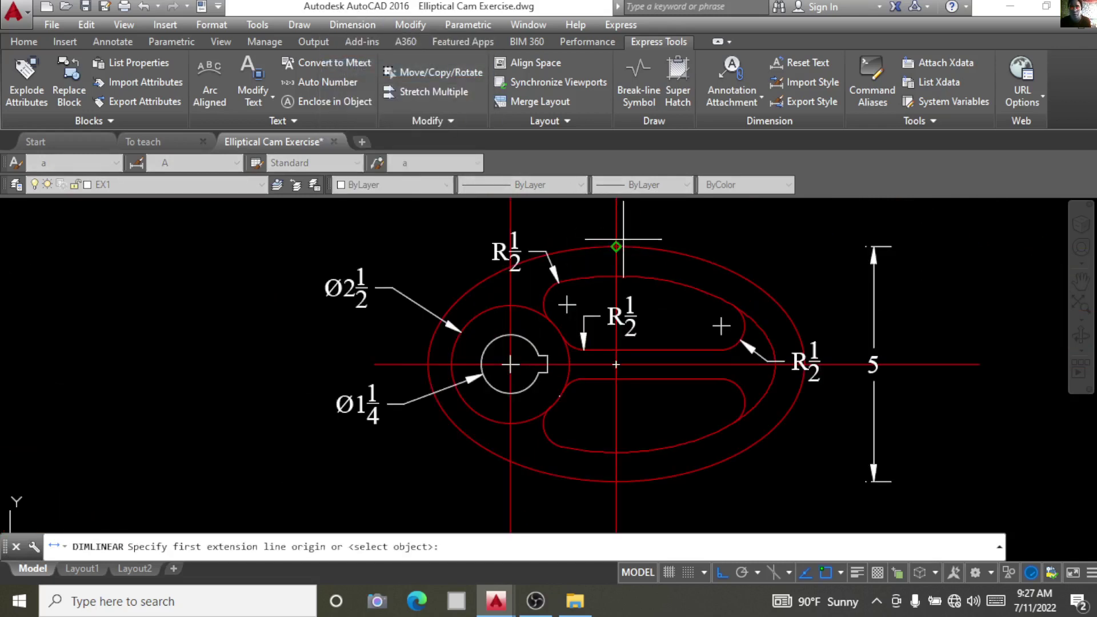
left_click(616, 247)
left_click(616, 276)
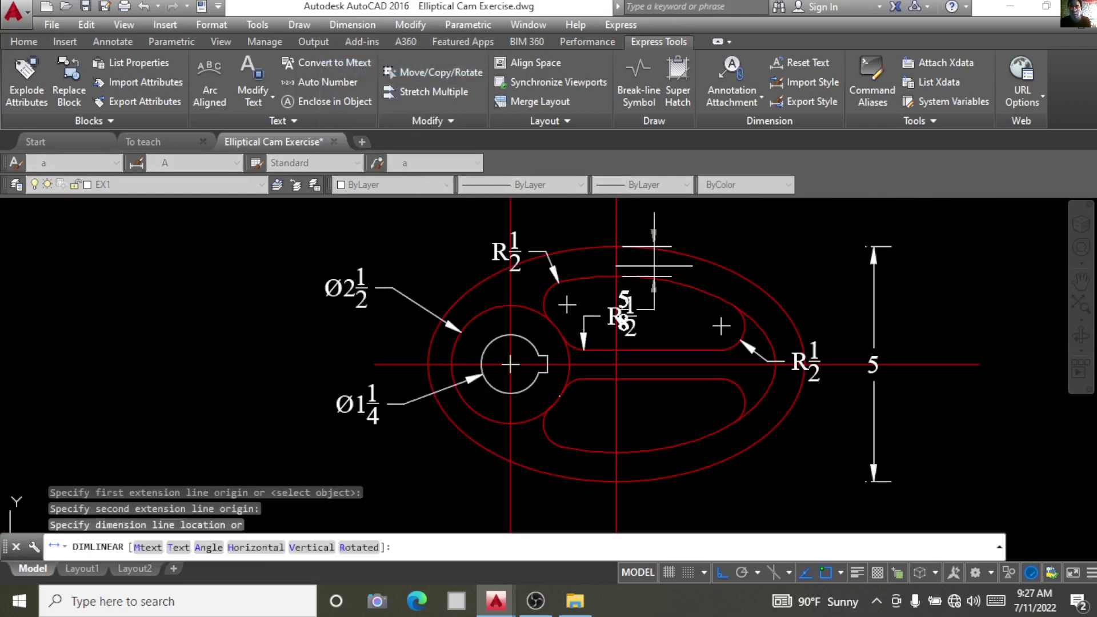
left_click(654, 260)
Try a second linear dimension by object selection, then cancel it
key("Return")
scroll(620, 310, "up", 2)
scroll(620, 310, "up", 2)
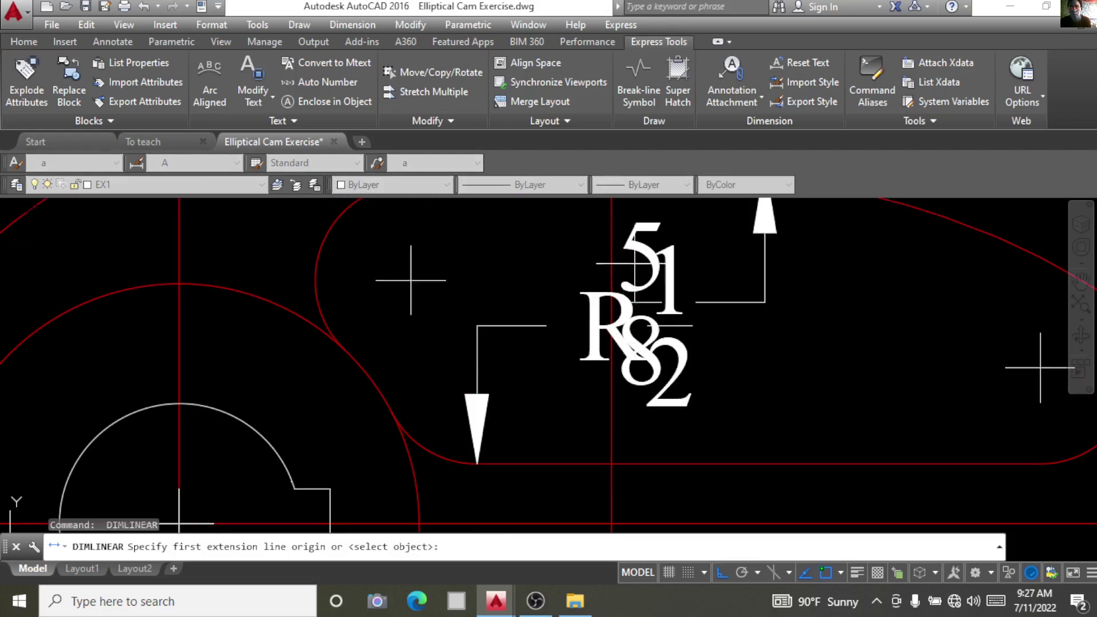
key("Return")
left_click(638, 241)
key("Escape")
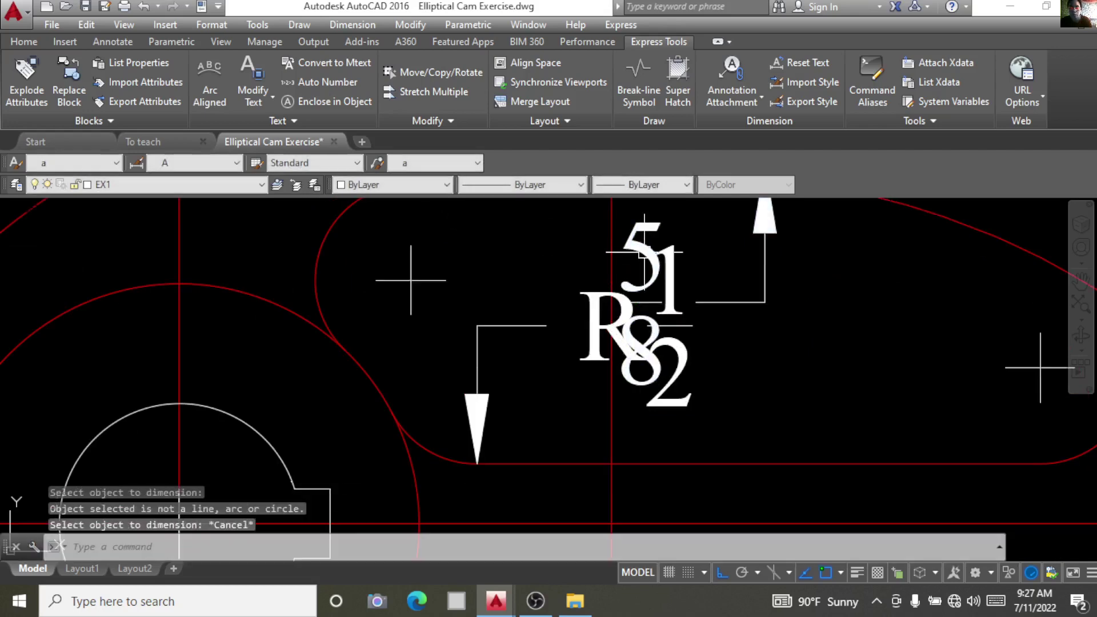
Move the 5/8 dimension text up above its dimension line
left_click(644, 263)
scroll(643, 300, "down", 4)
left_click(642, 299)
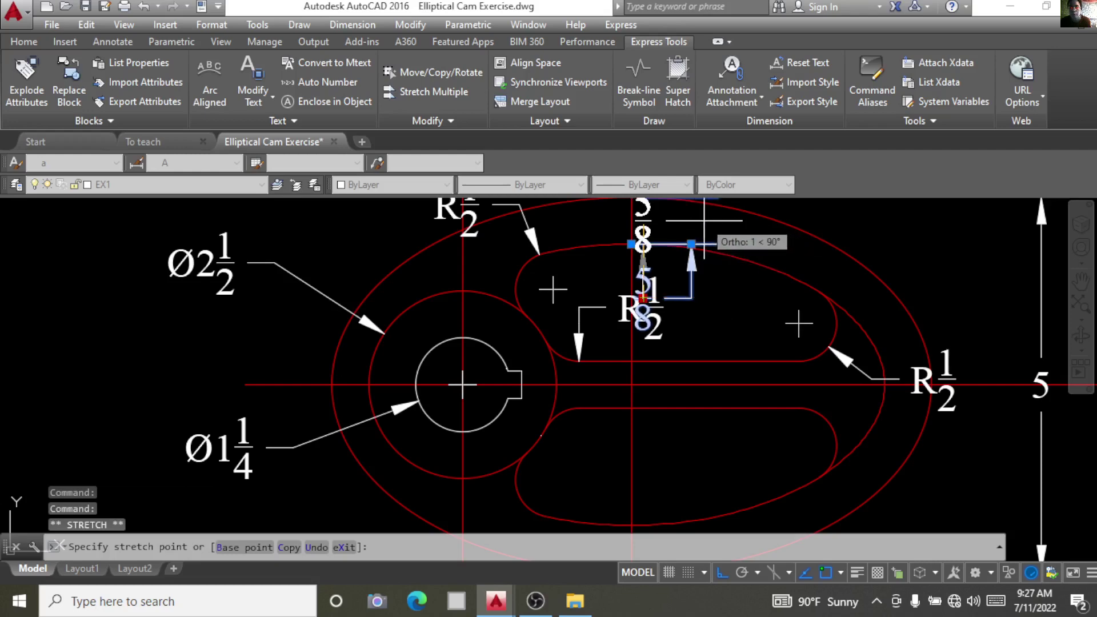
left_click(643, 228)
key("Return")
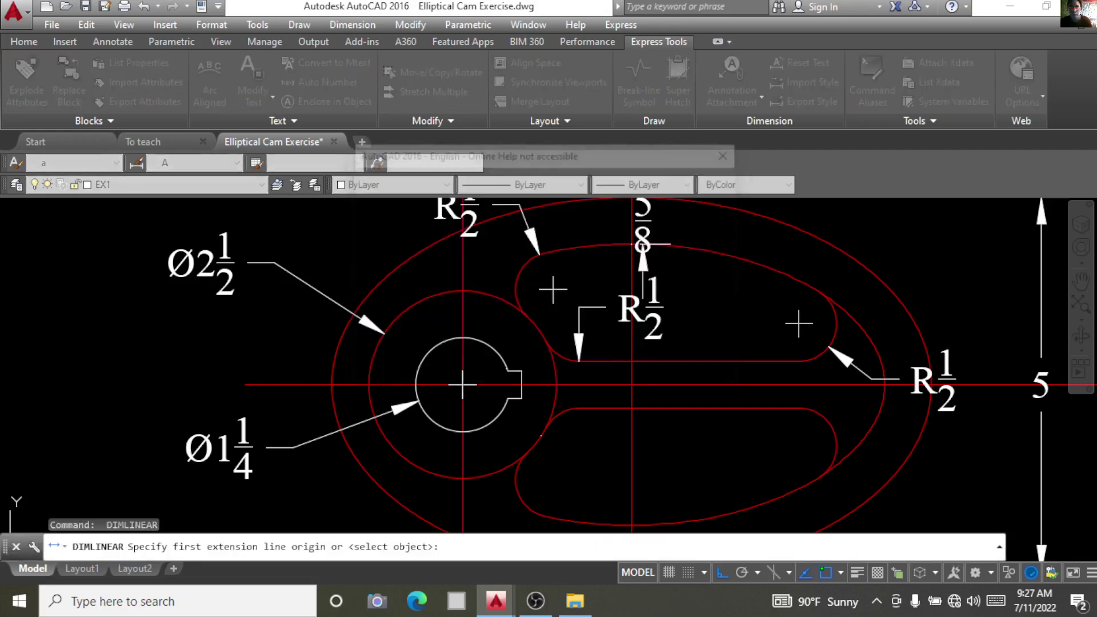
scroll(712, 240, "down", 5)
scroll(709, 243, "up", 6)
scroll(686, 250, "down", 3)
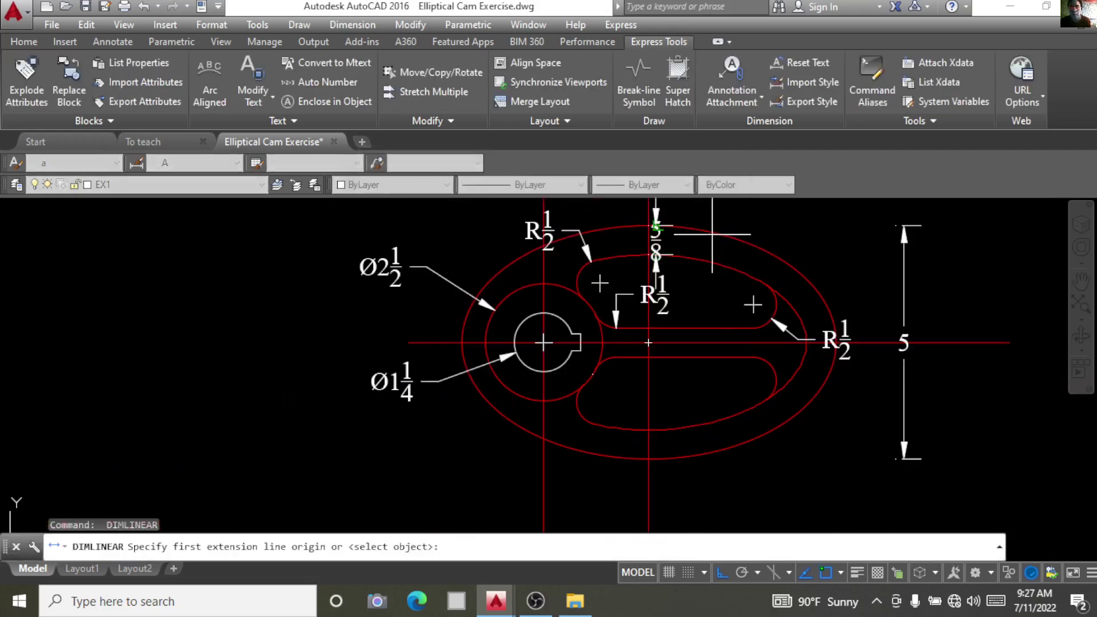
scroll(686, 250, "down", 3)
scroll(595, 204, "up", 5)
scroll(592, 221, "down", 2)
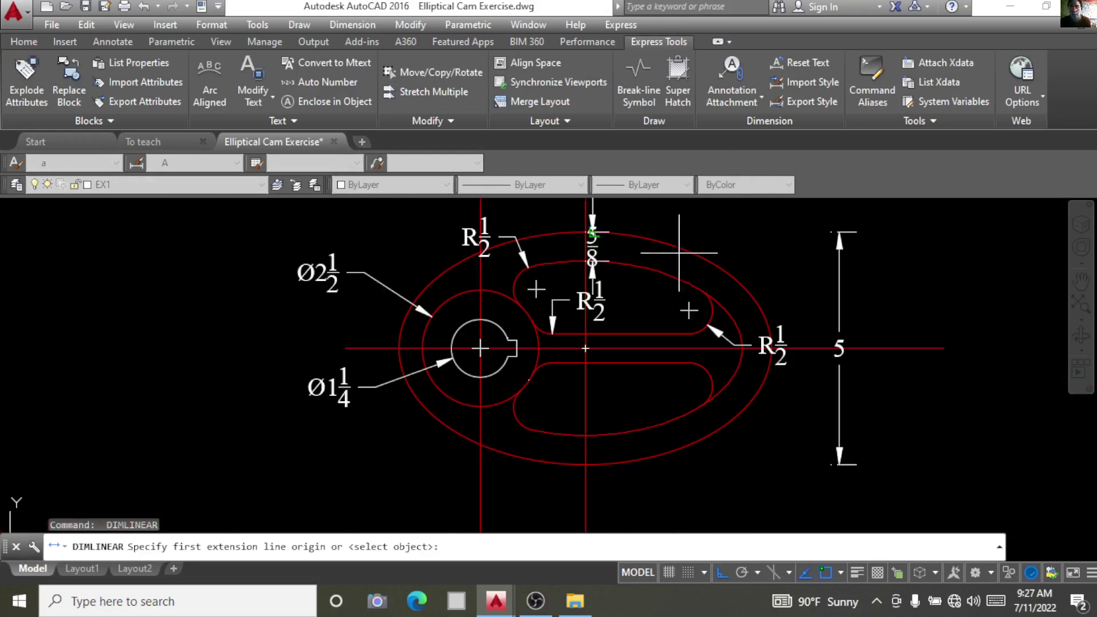
key("Escape")
Select the 5/8 dimension and open its text for editing, leaving it unchanged
left_click(594, 220)
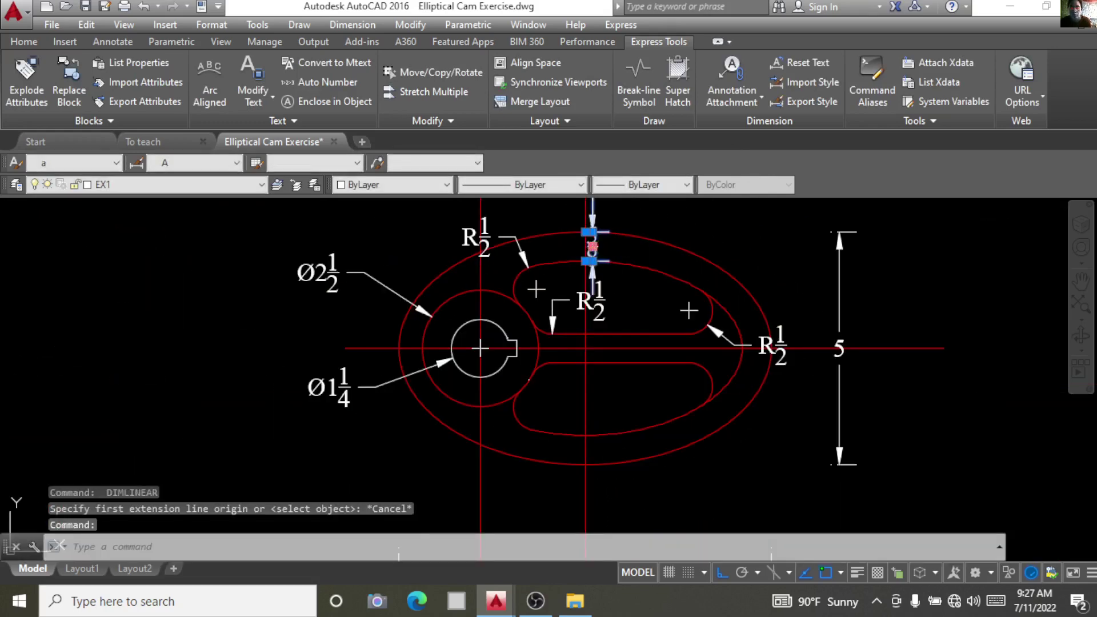
key("Return")
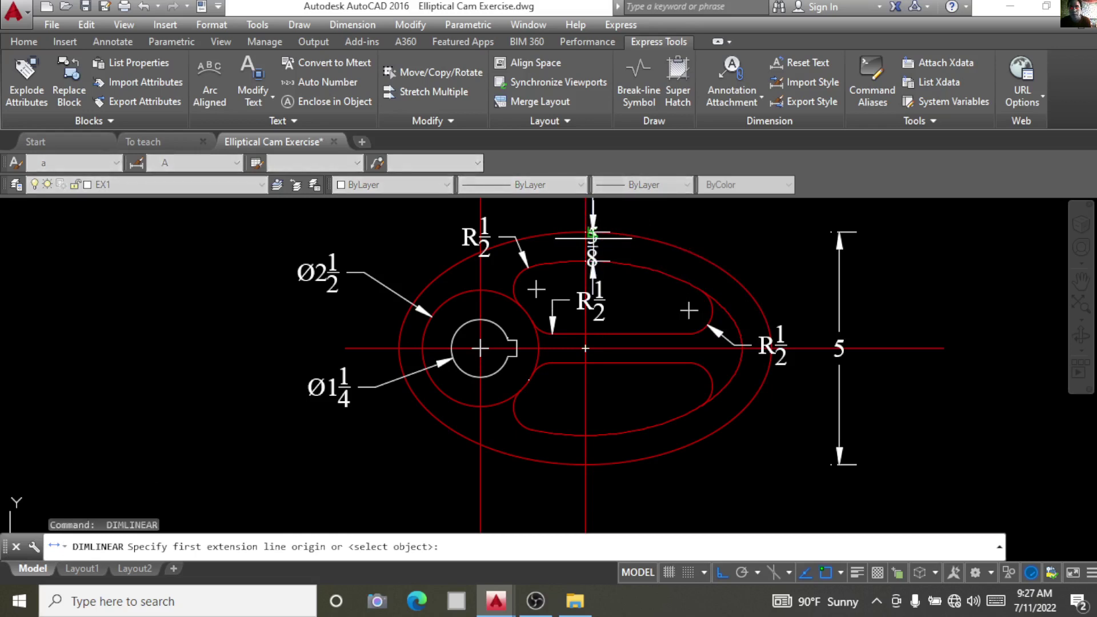
key("Return")
key("Escape")
left_click(592, 248)
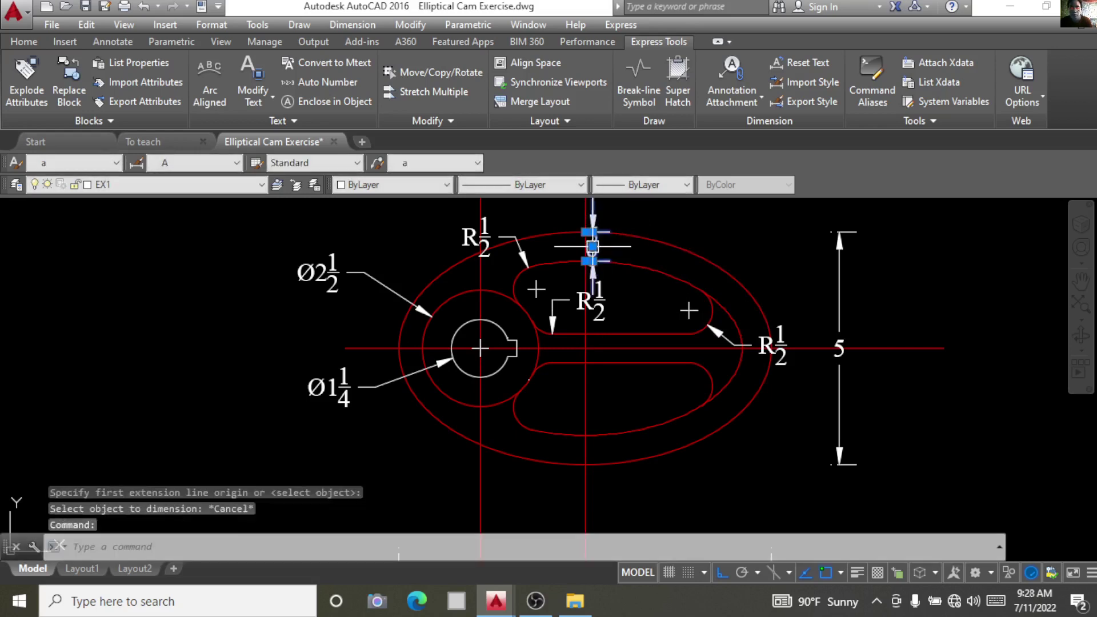
key("Escape")
double_click(592, 247)
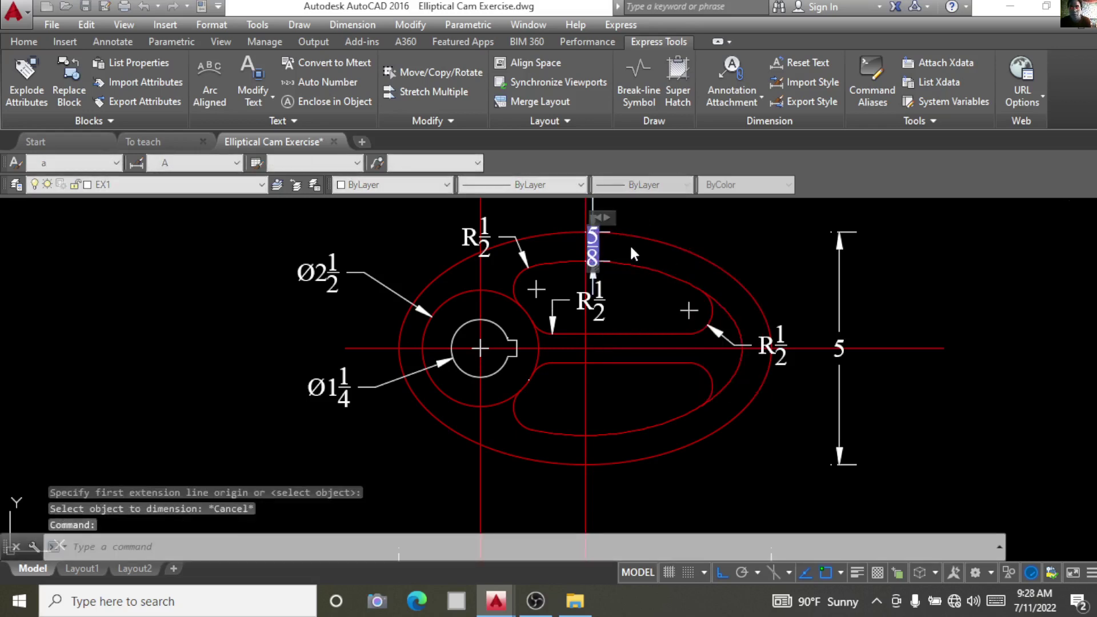
key("Escape")
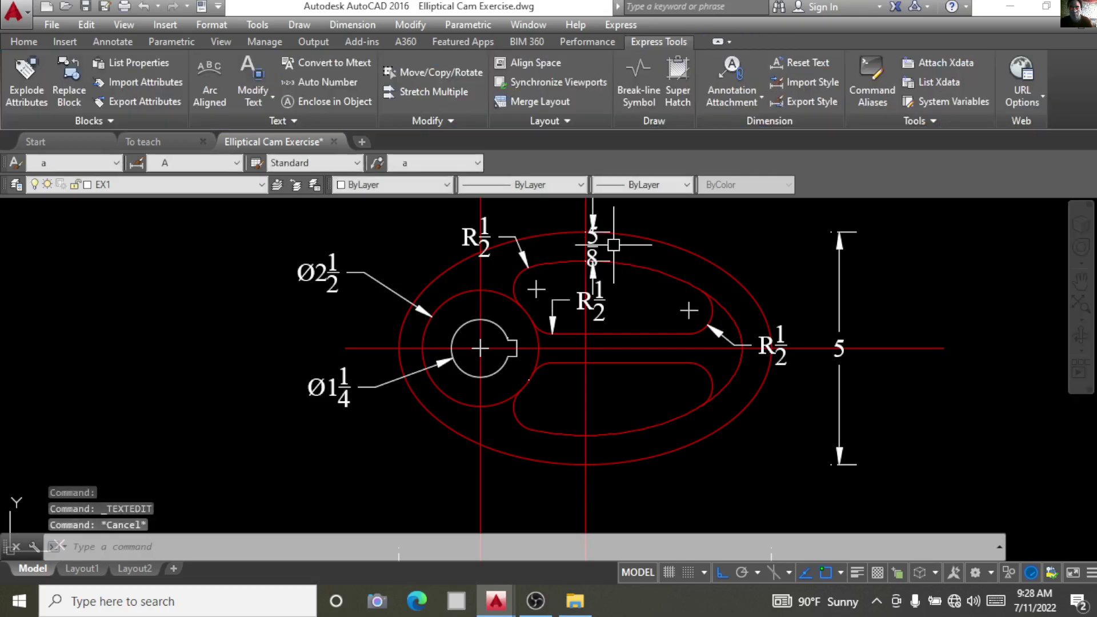
Reposition the 5/8 dimension text to the right of its line and clear the grips
left_click(597, 244)
left_click(592, 247)
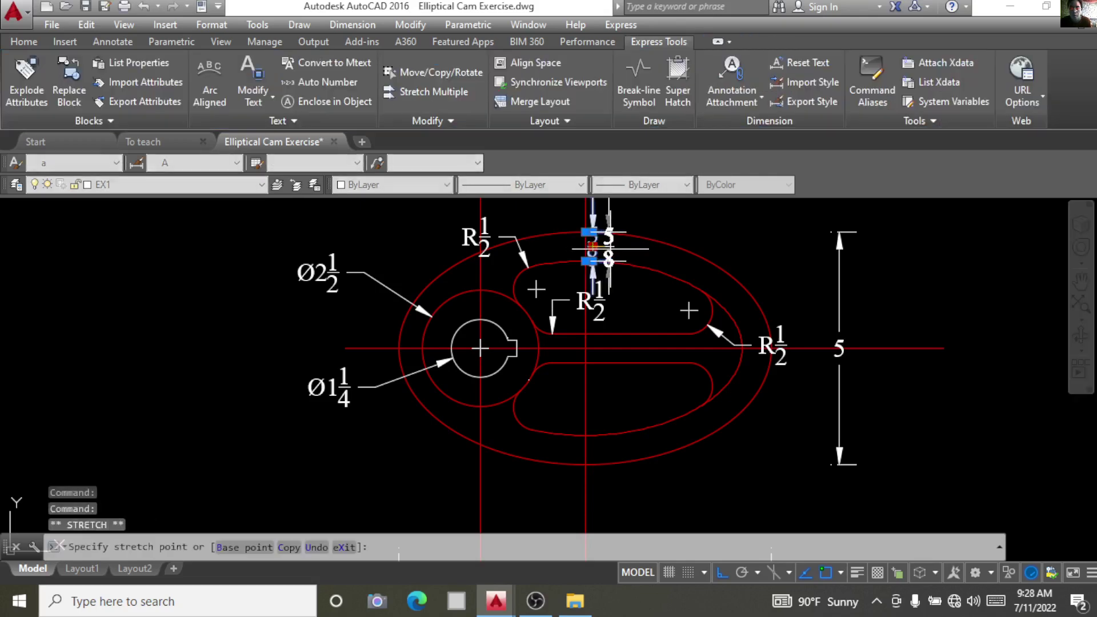
left_click(627, 247)
key("Escape")
scroll(702, 246, "down", 3)
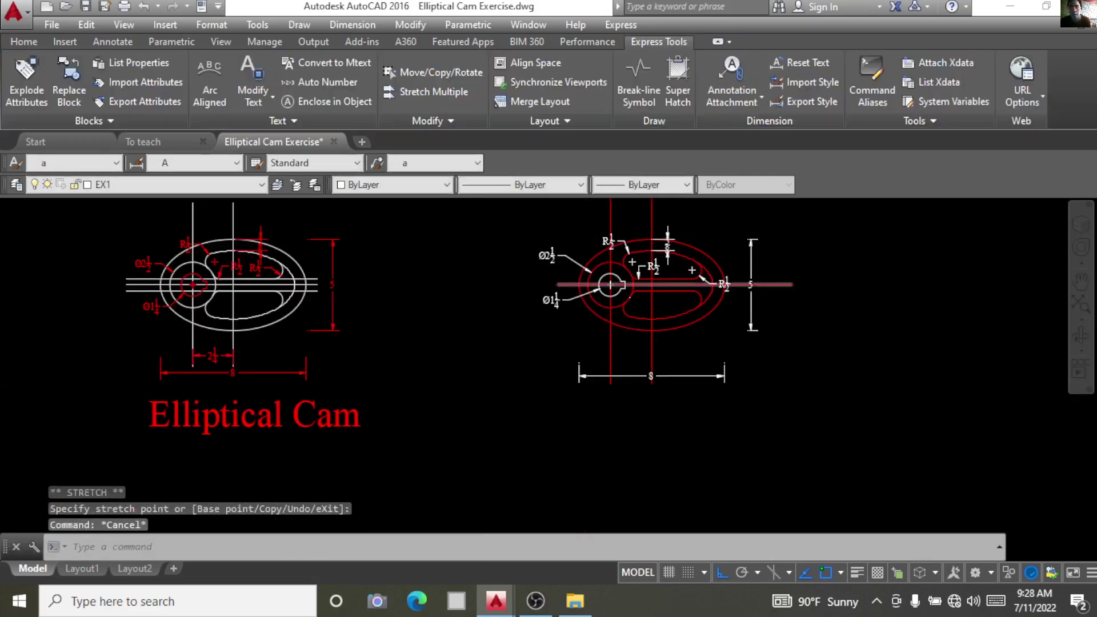
scroll(789, 303, "down", 1)
scroll(790, 304, "up", 2)
scroll(743, 320, "down", 3)
Start a multileader with its arrowhead on the keyway notch, with Ortho turned off
scroll(646, 319, "up", 1)
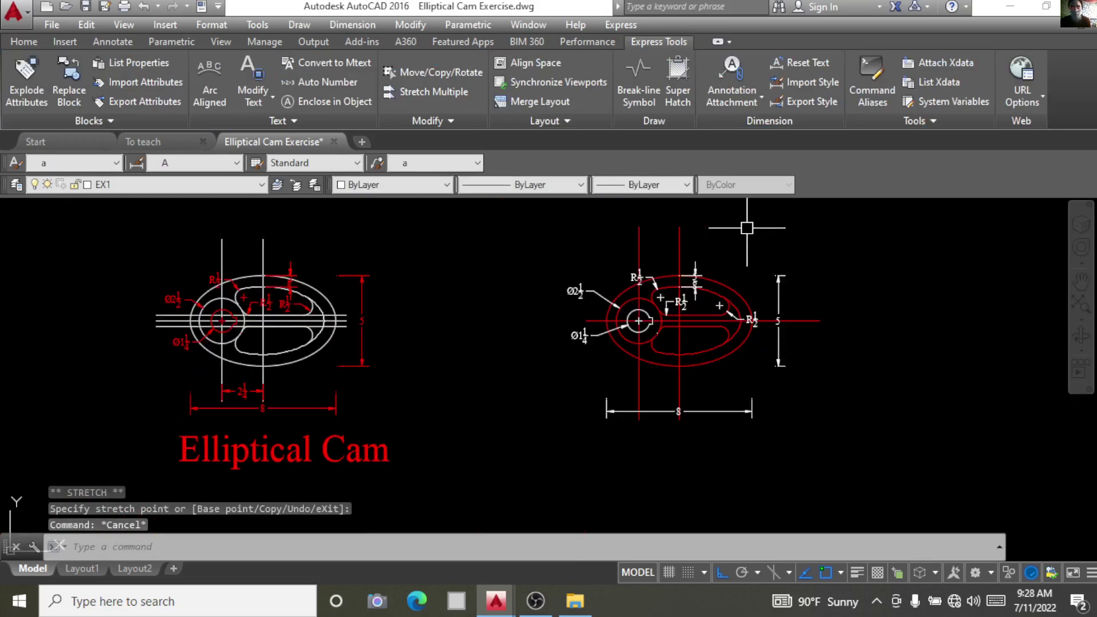
scroll(629, 321, "up", 2)
scroll(644, 326, "up", 3)
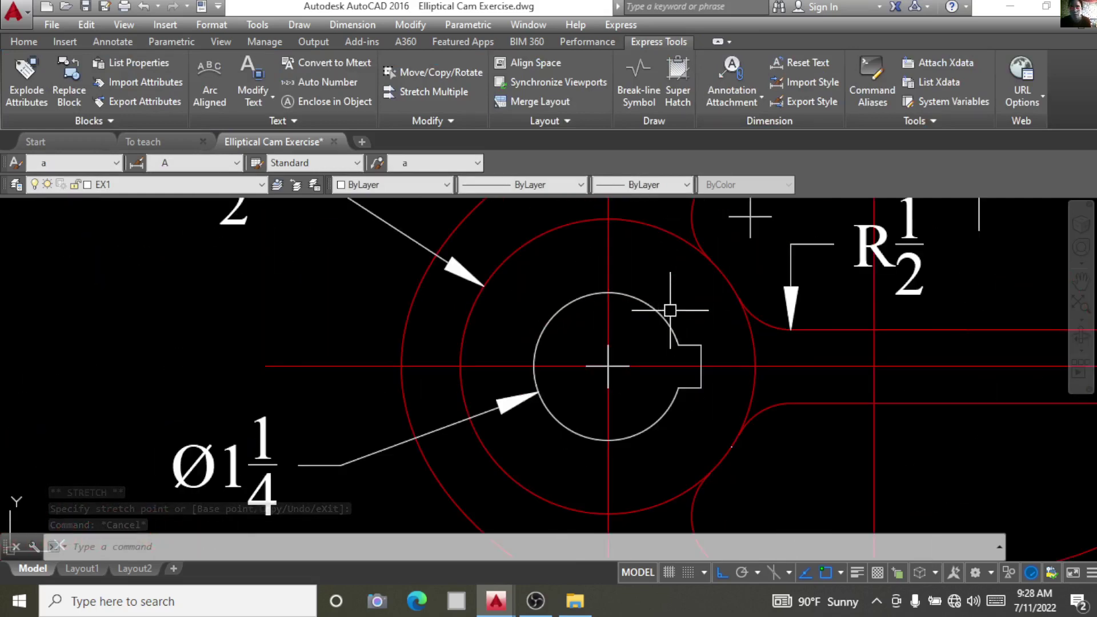
scroll(658, 342, "down", 1)
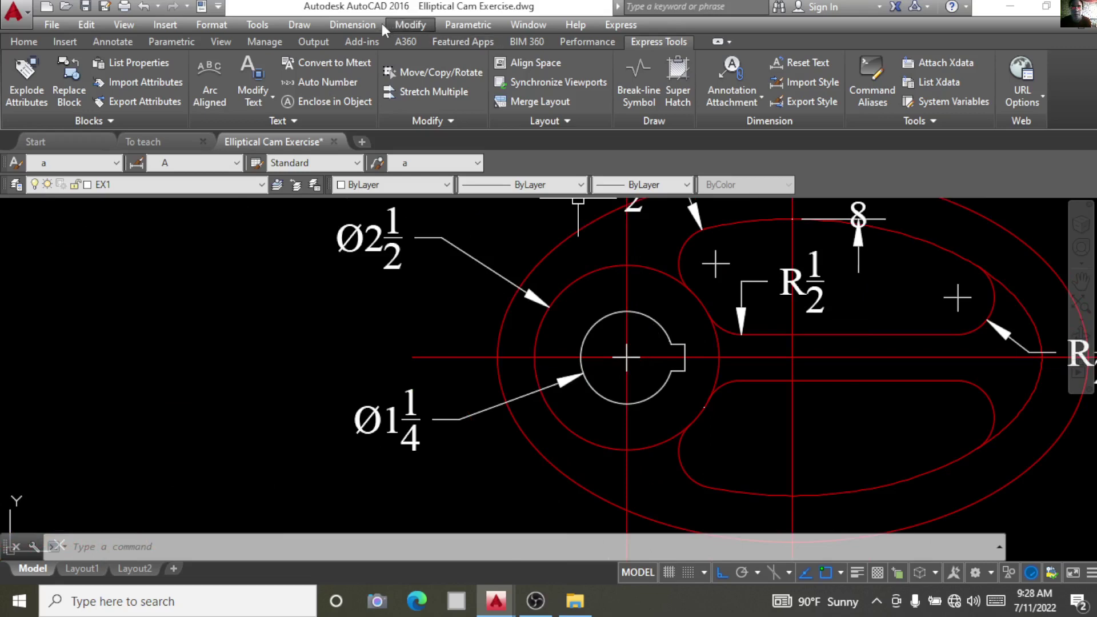
left_click(353, 25)
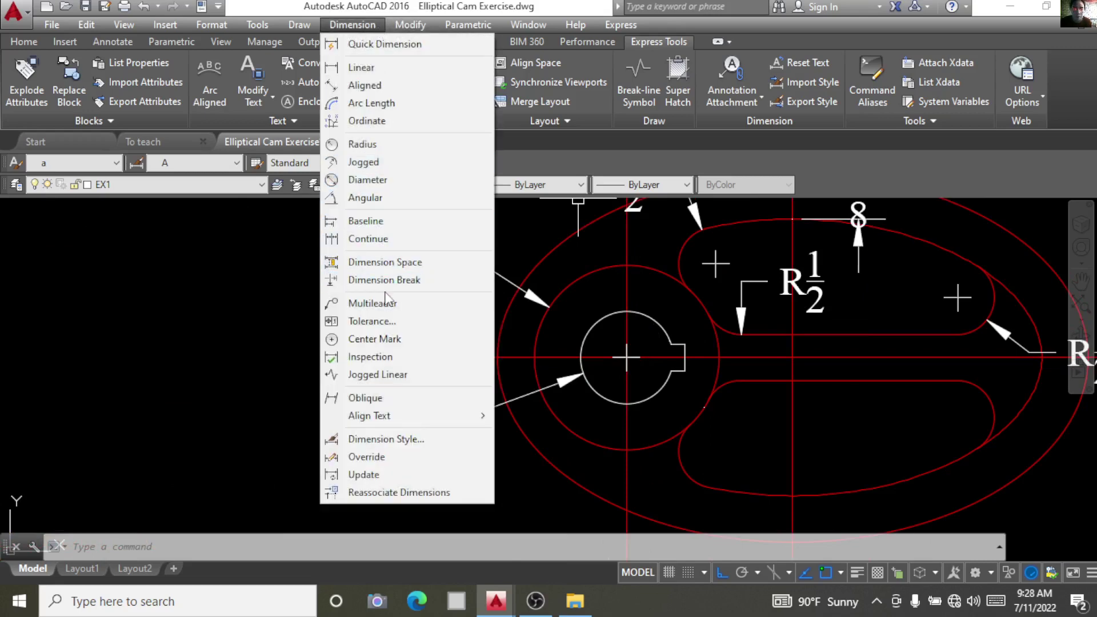
left_click(387, 311)
middle_click_drag(684, 307, 681, 330)
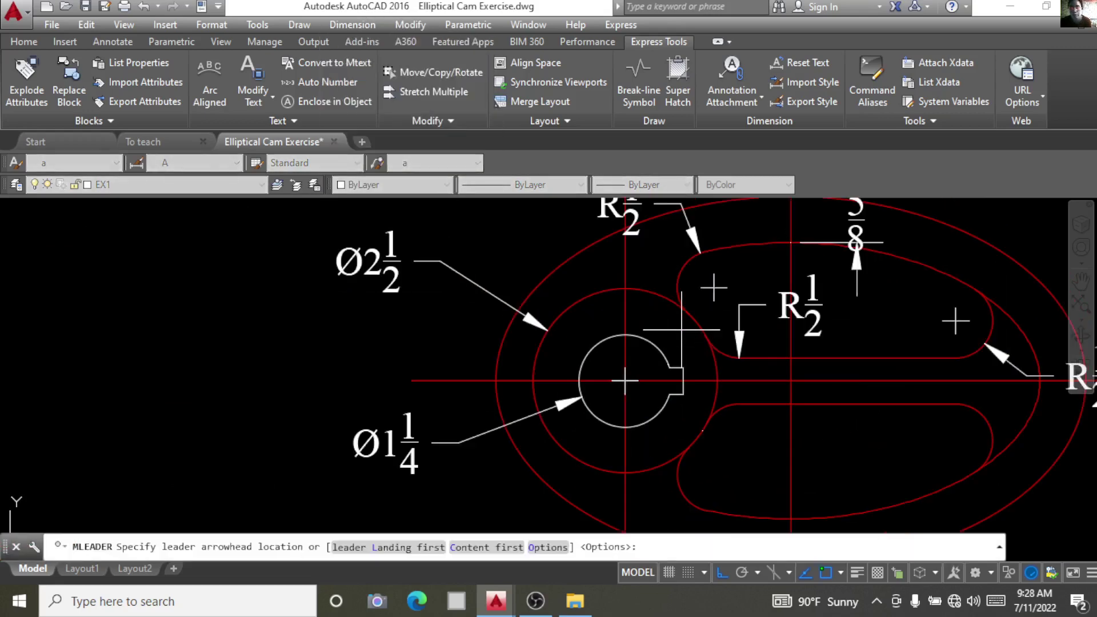
left_click(676, 367)
scroll(568, 311, "down", 2)
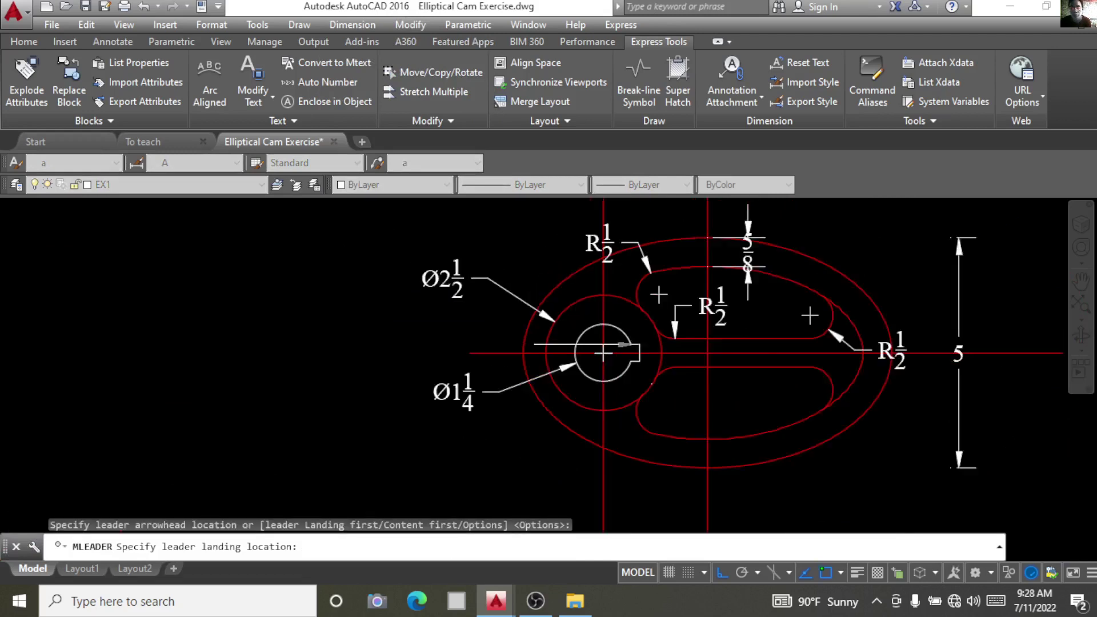
scroll(568, 312, "down", 2)
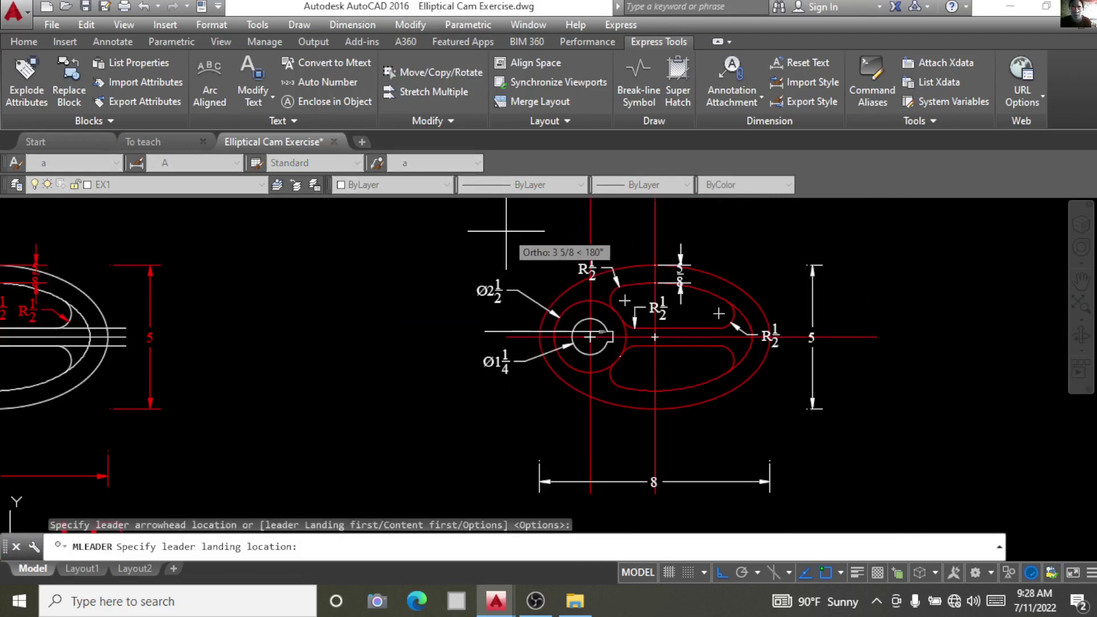
key("F8")
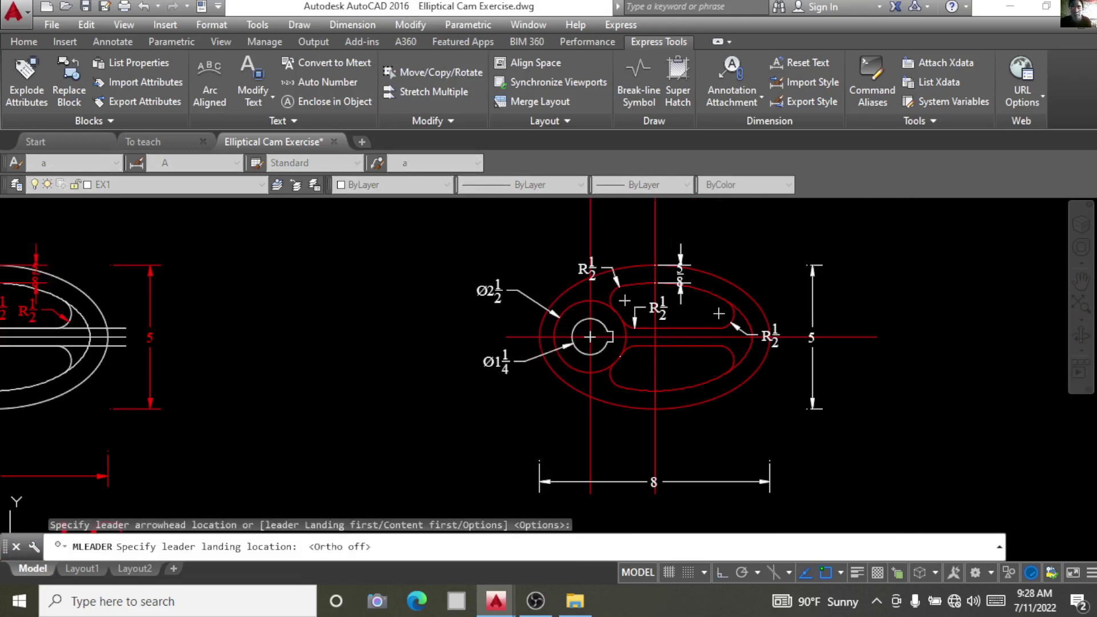
Set the leader landing up and left of the cam and enter the 3/18 x 3/16 size text
left_click(495, 236)
scroll(517, 245, "down", 2)
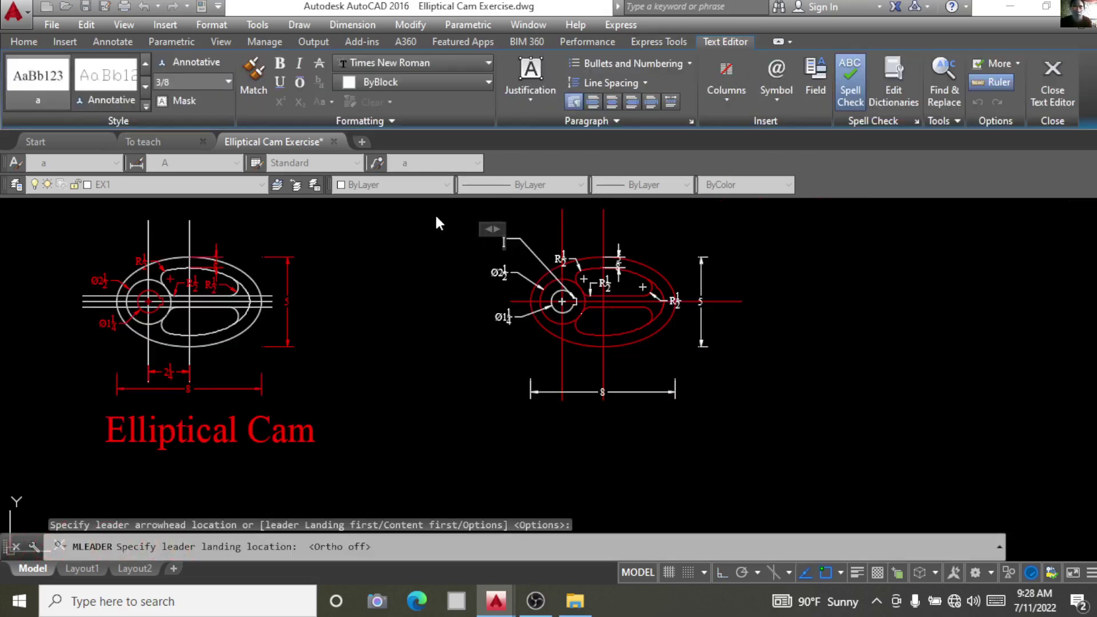
scroll(436, 222, "up", 2)
scroll(489, 239, "down", 4)
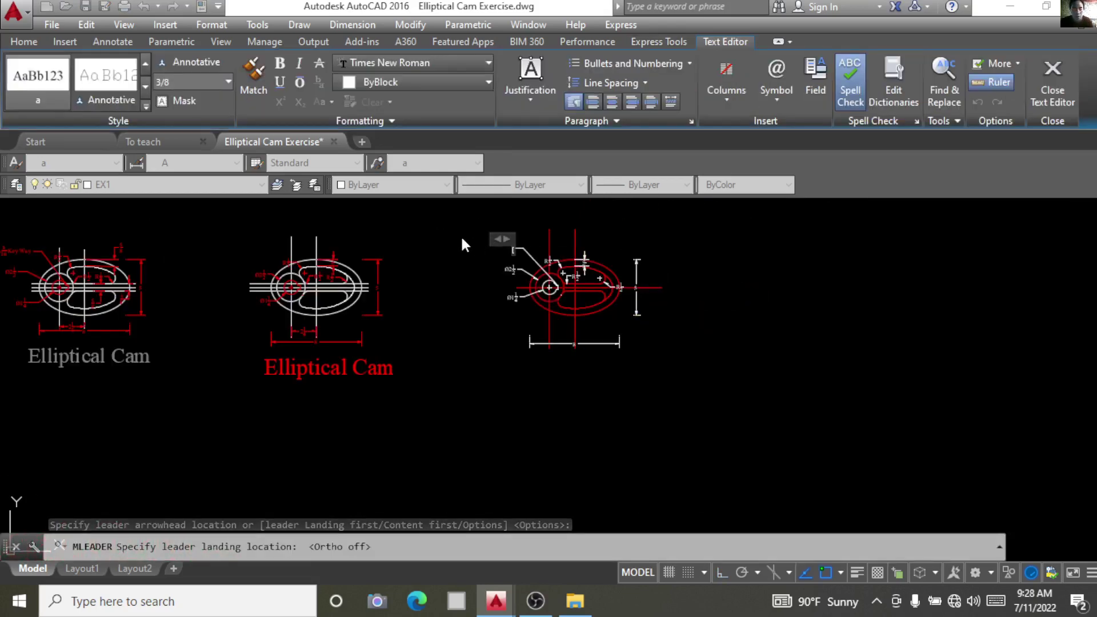
type("3/4x3/16")
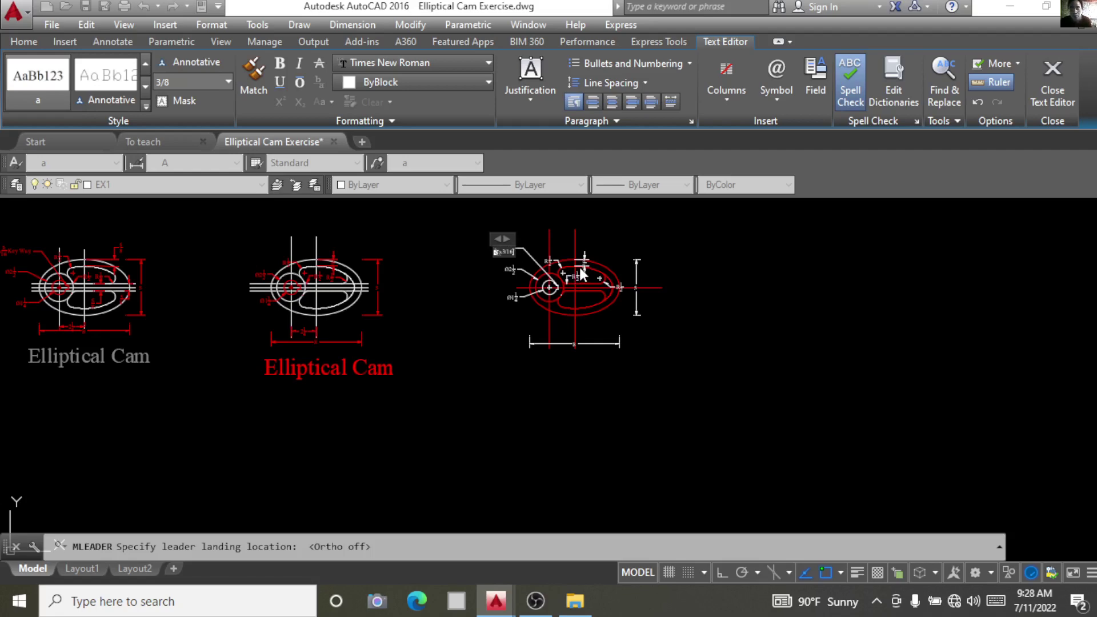
scroll(510, 257, "up", 3)
scroll(503, 246, "up", 3)
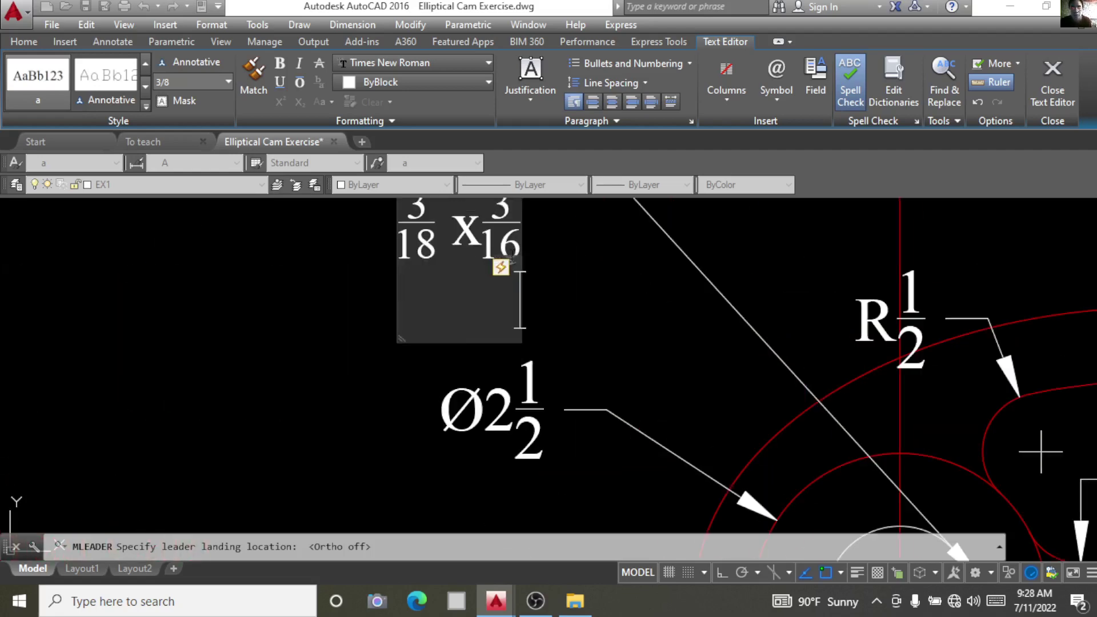
scroll(571, 257, "down", 5)
scroll(655, 290, "down", 3)
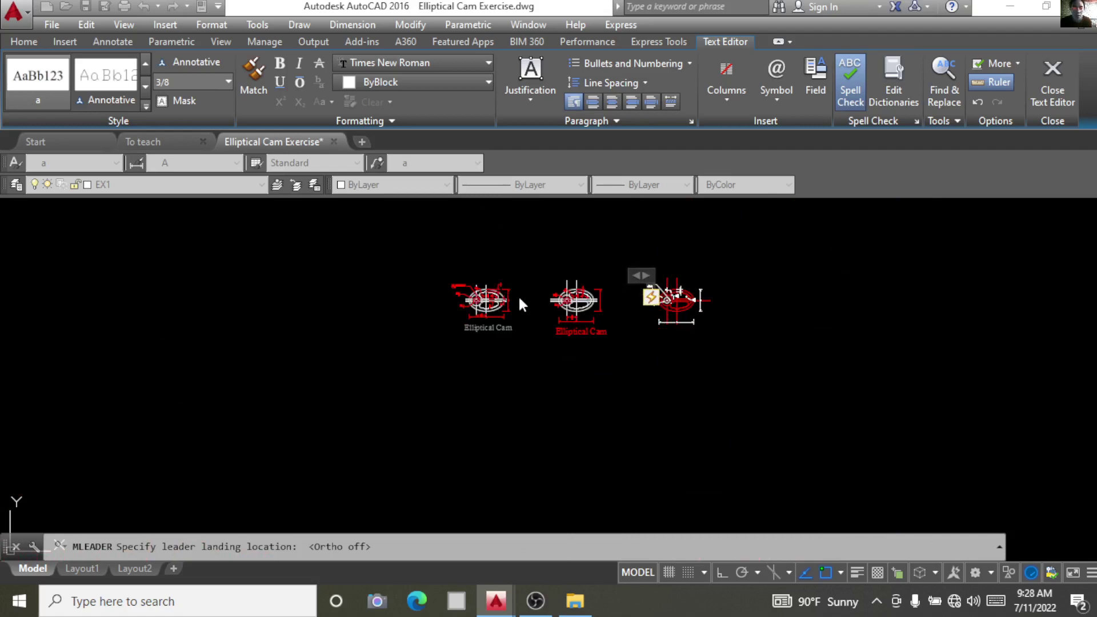
scroll(519, 298, "up", 5)
scroll(459, 314, "down", 3)
scroll(399, 301, "down", 2)
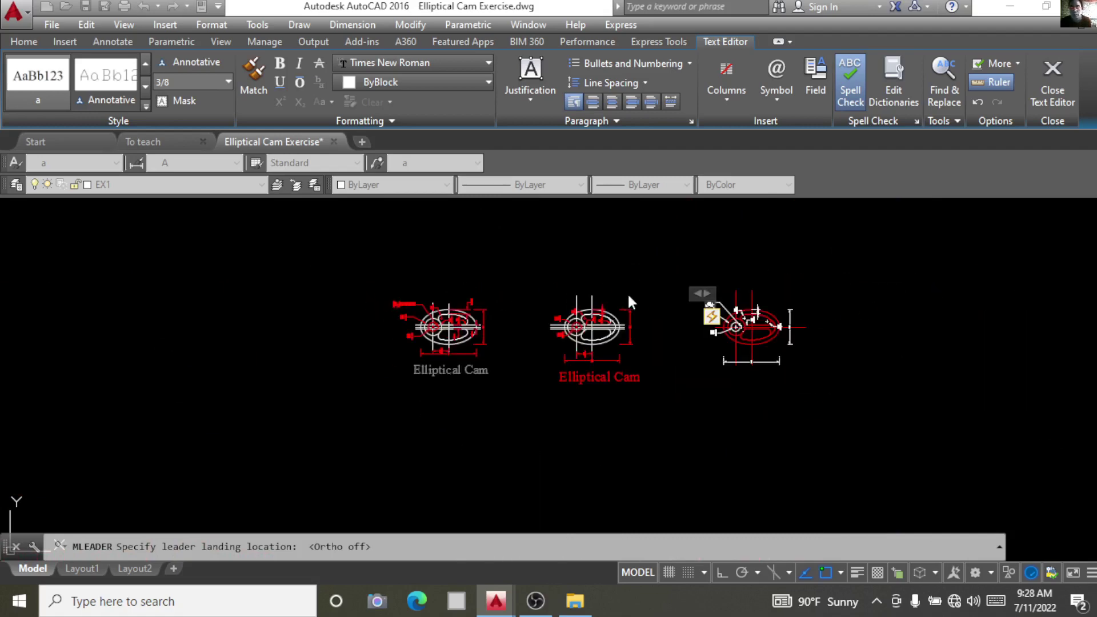
scroll(708, 306, "up", 5)
scroll(709, 303, "up", 3)
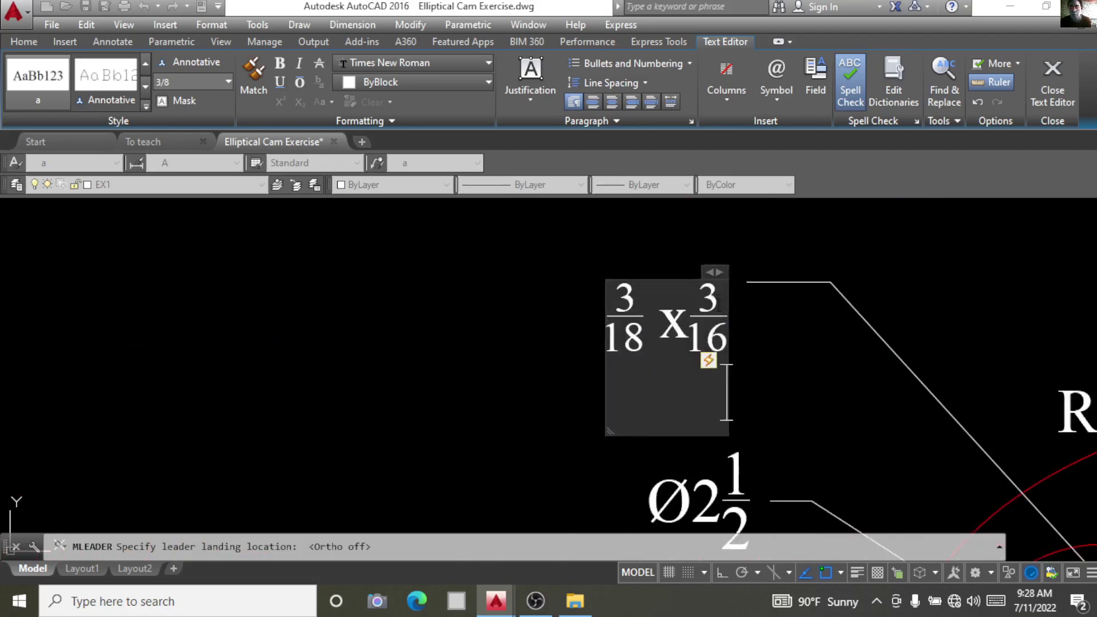
scroll(717, 308, "up", 2)
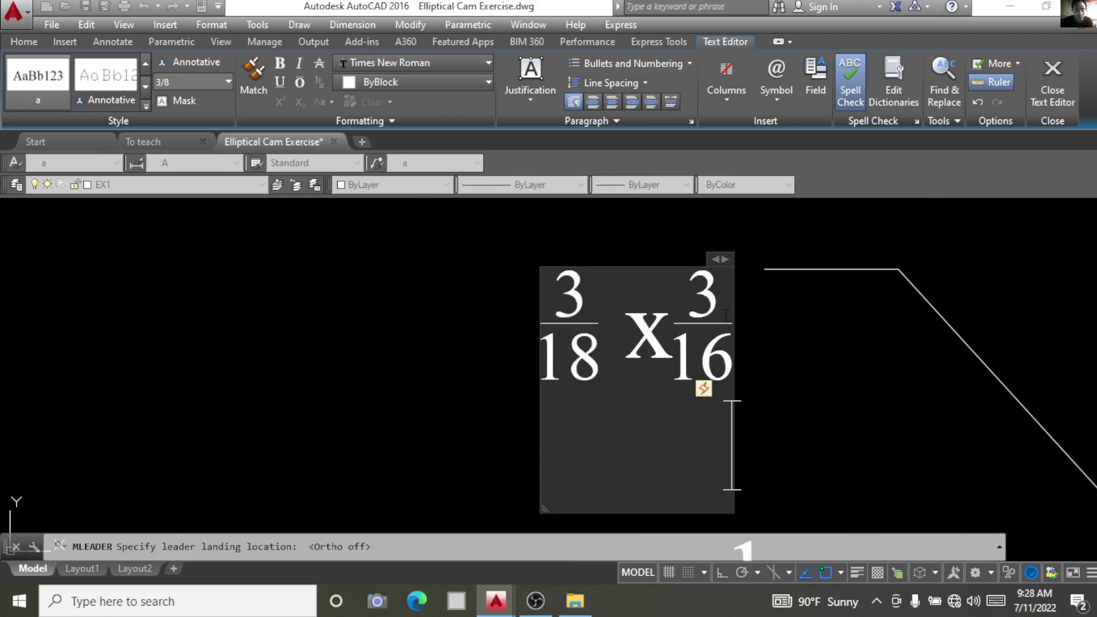
Add 'Key Way' to the note and finish the multileader
type("Ke")
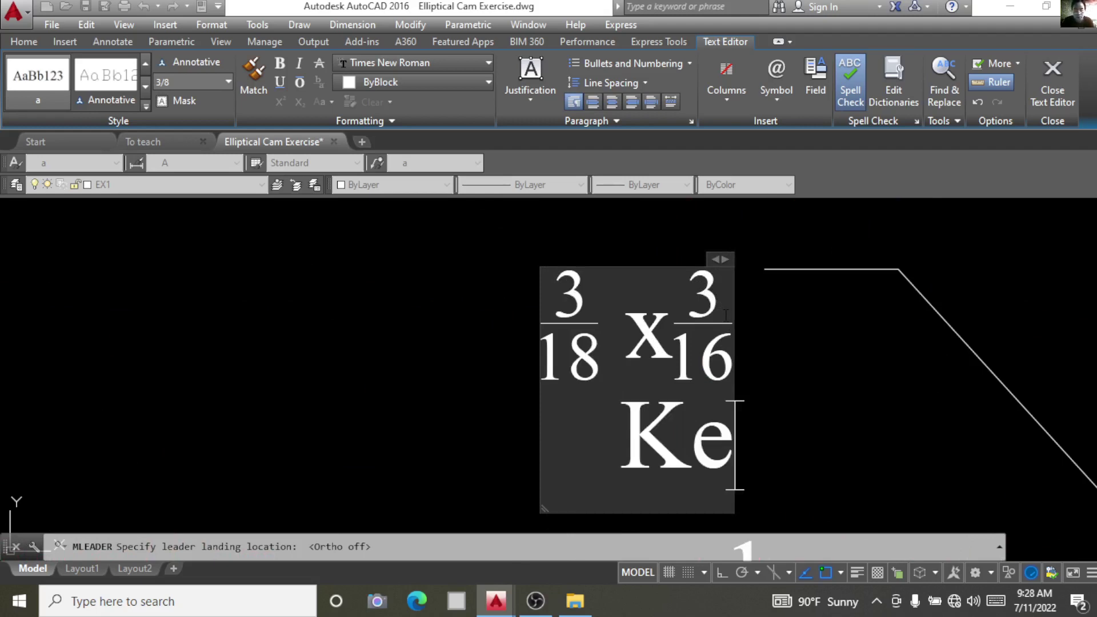
type("u")
key("BackSpace")
type("y")
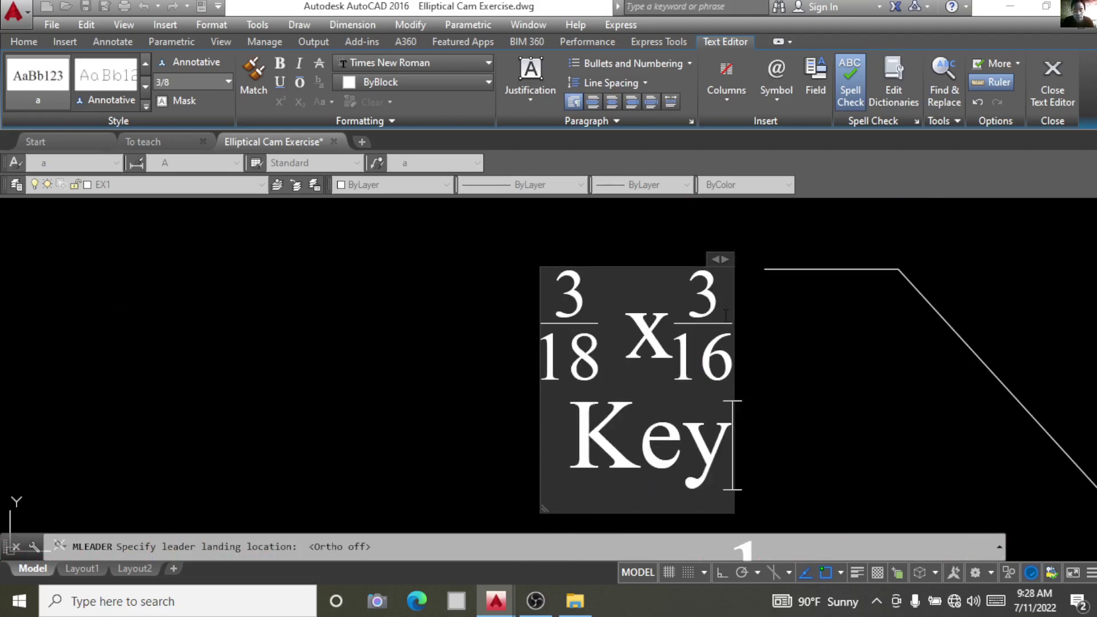
type(" Wa")
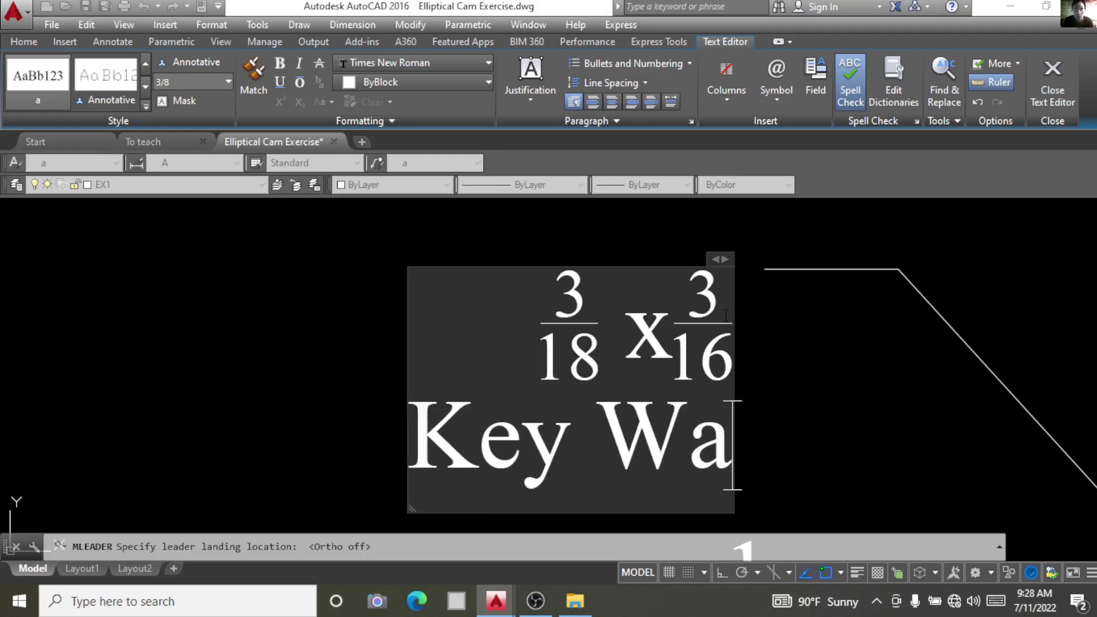
type("y")
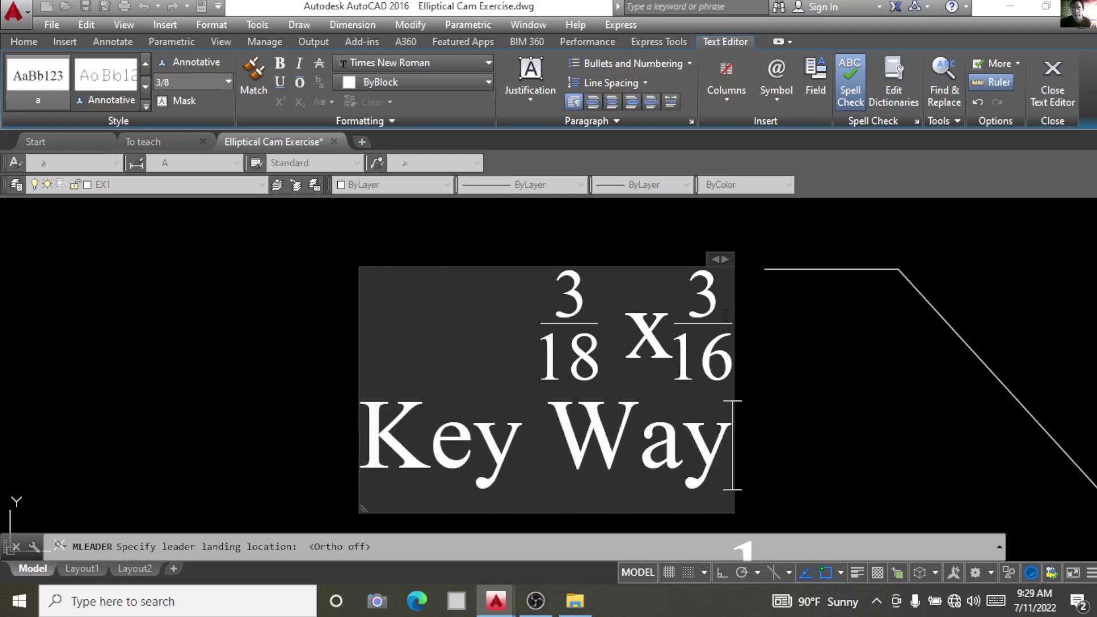
left_click(643, 239)
scroll(630, 261, "down", 2)
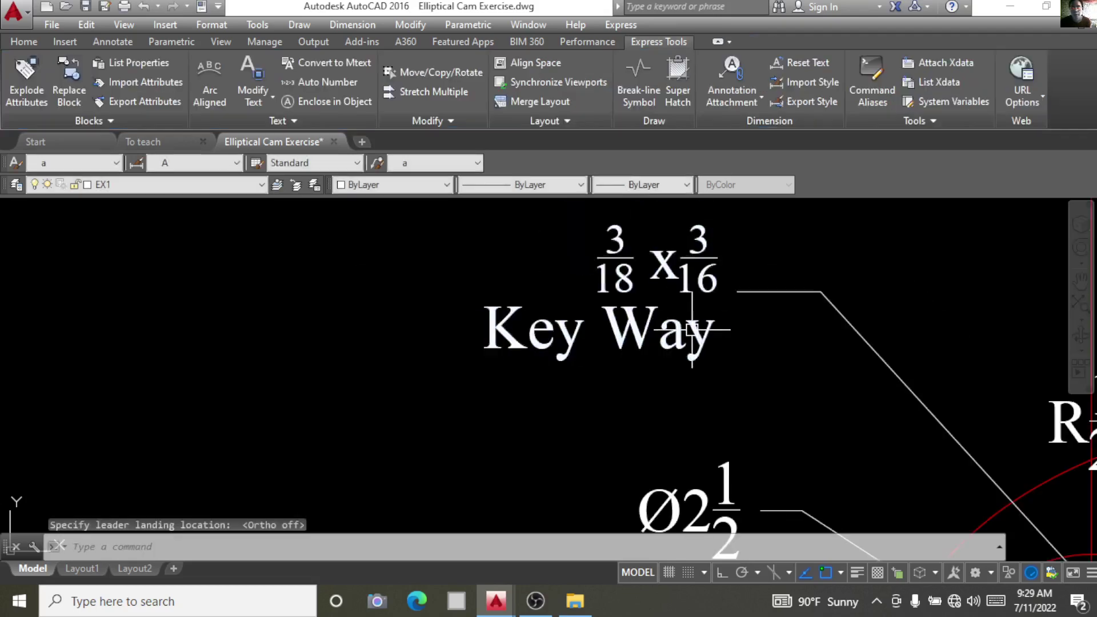
scroll(634, 320, "down", 3)
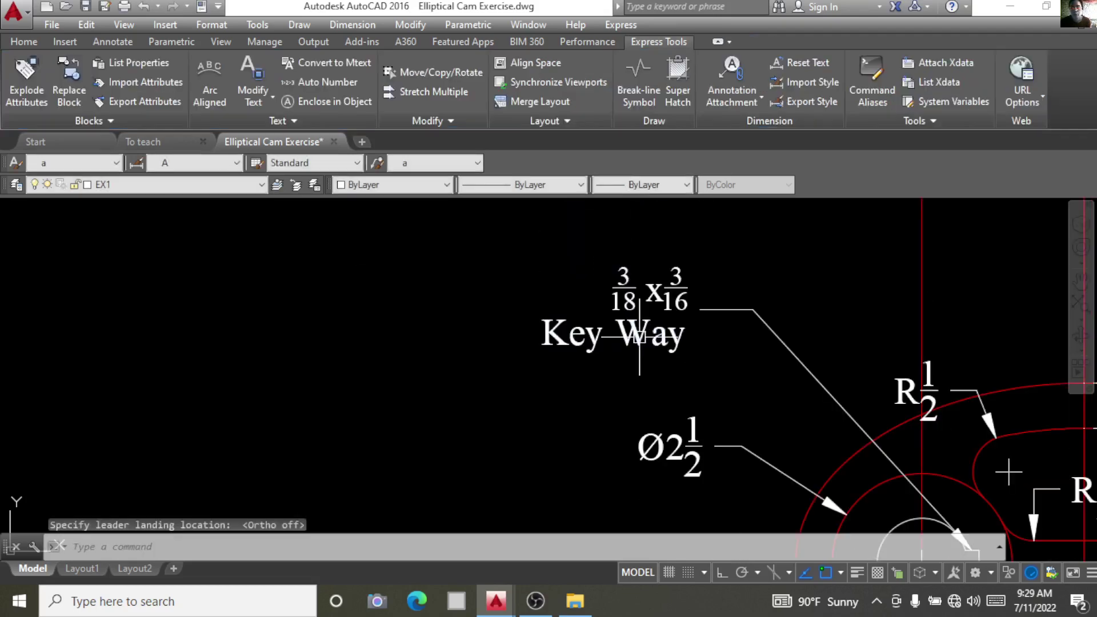
Set the 3/18 fraction's stack text size to 100% in the Key Way note
left_click(637, 303)
double_click(637, 303)
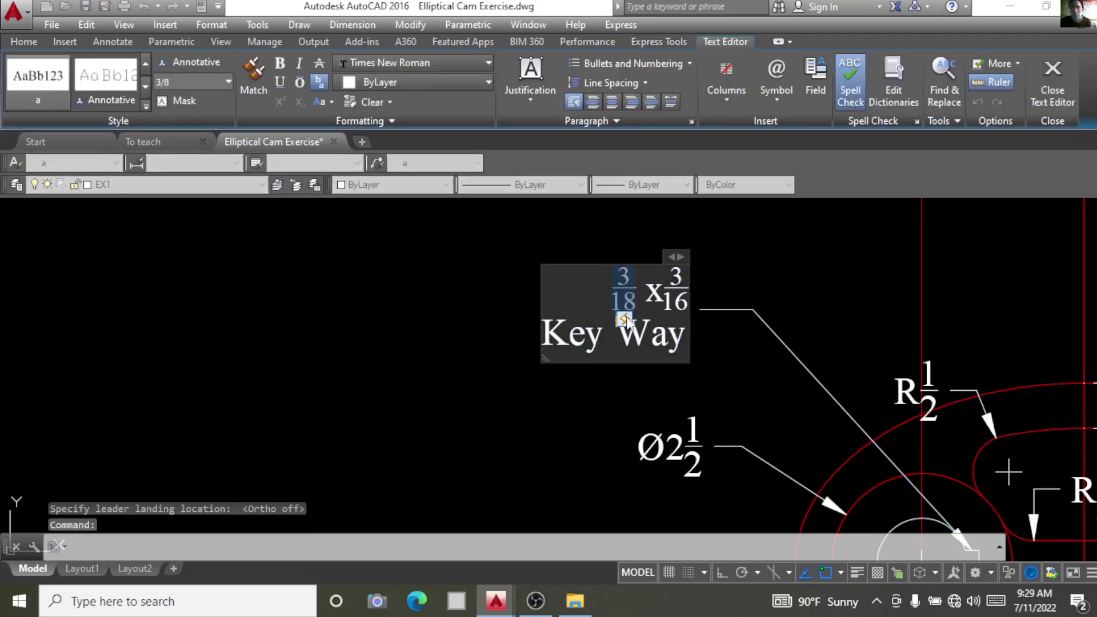
left_click(625, 319)
left_click(647, 398)
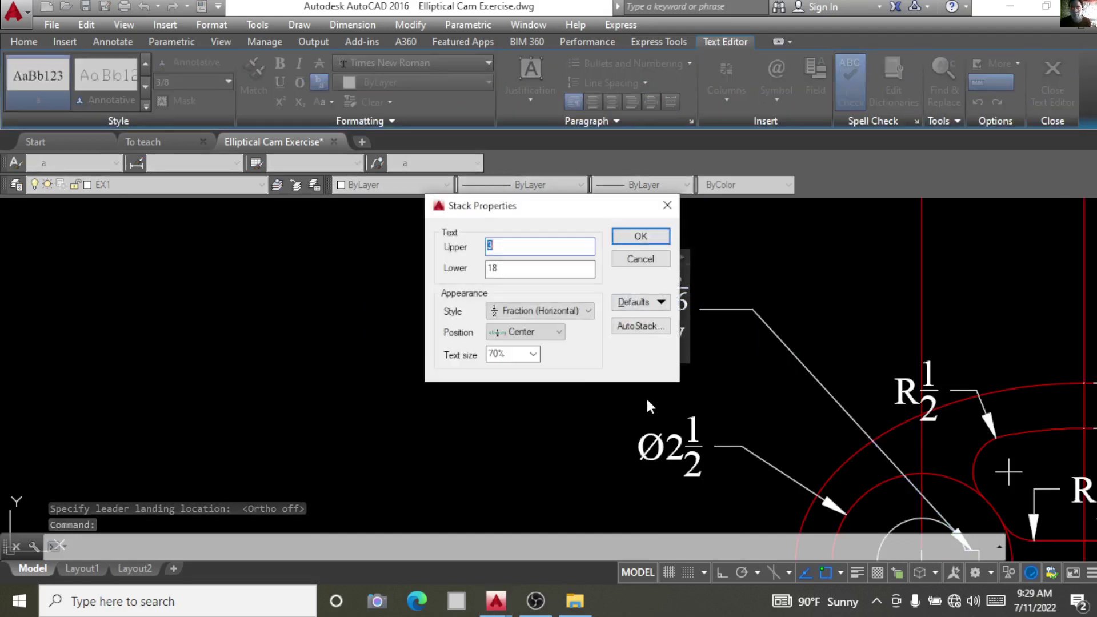
left_click(532, 353)
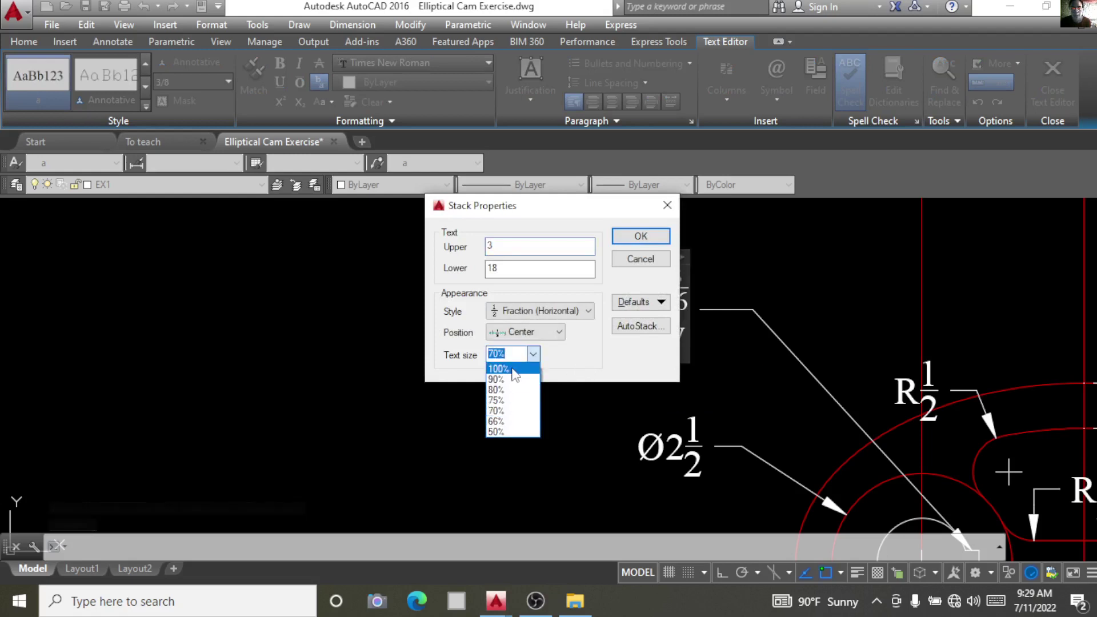
left_click(499, 368)
left_click(641, 236)
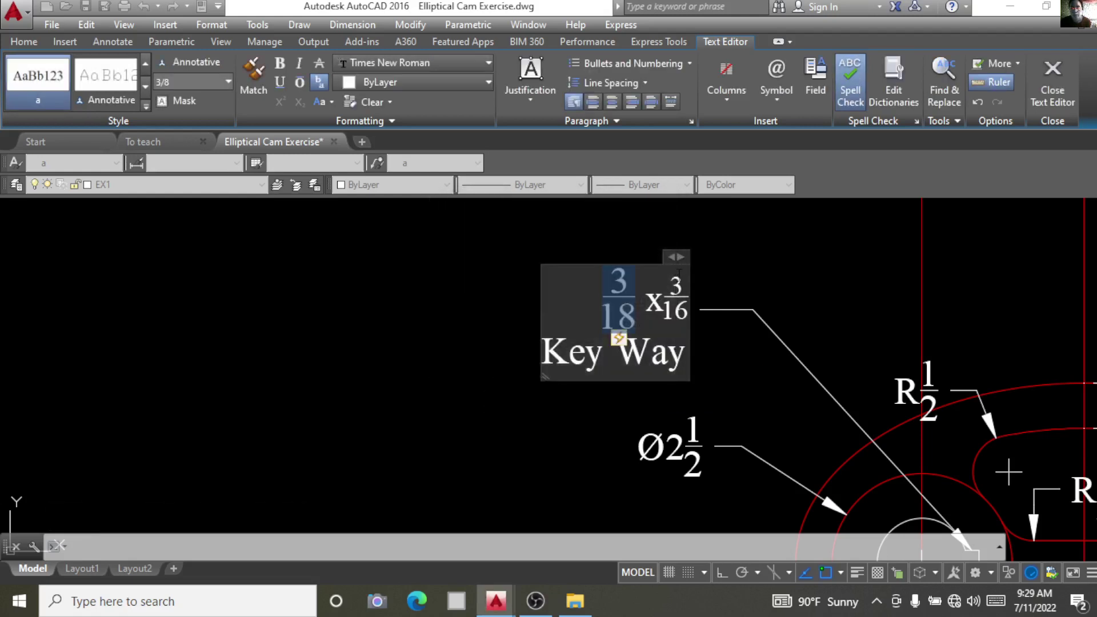
Set the 3/16 fraction's stack text size to 100% as well
left_click(681, 293)
double_click(680, 294)
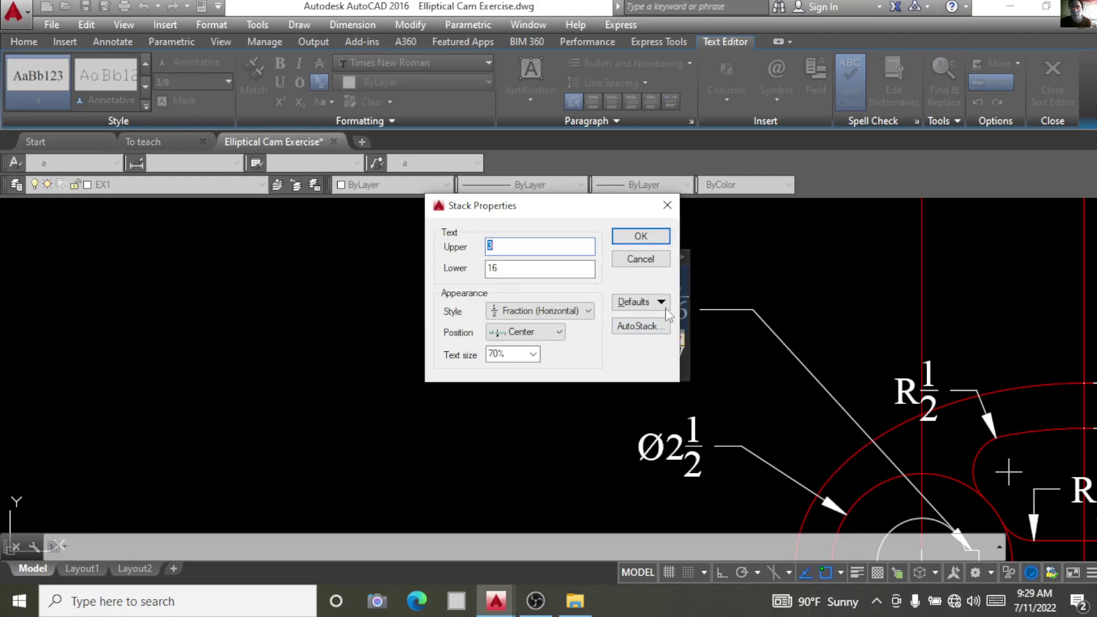
left_click(668, 205)
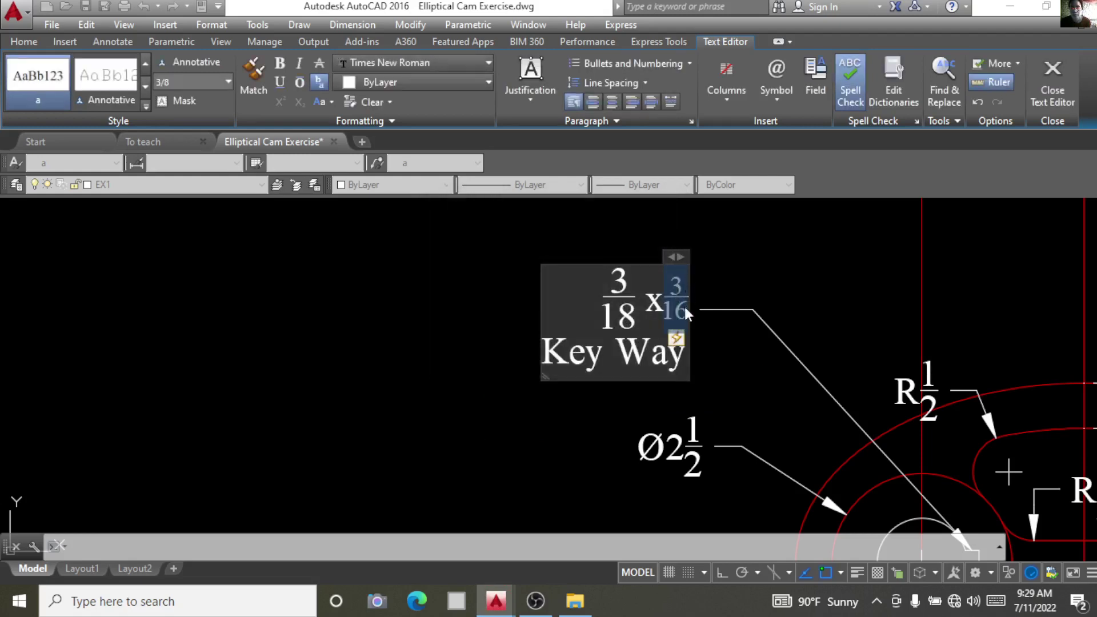
left_click(676, 339)
left_click(707, 417)
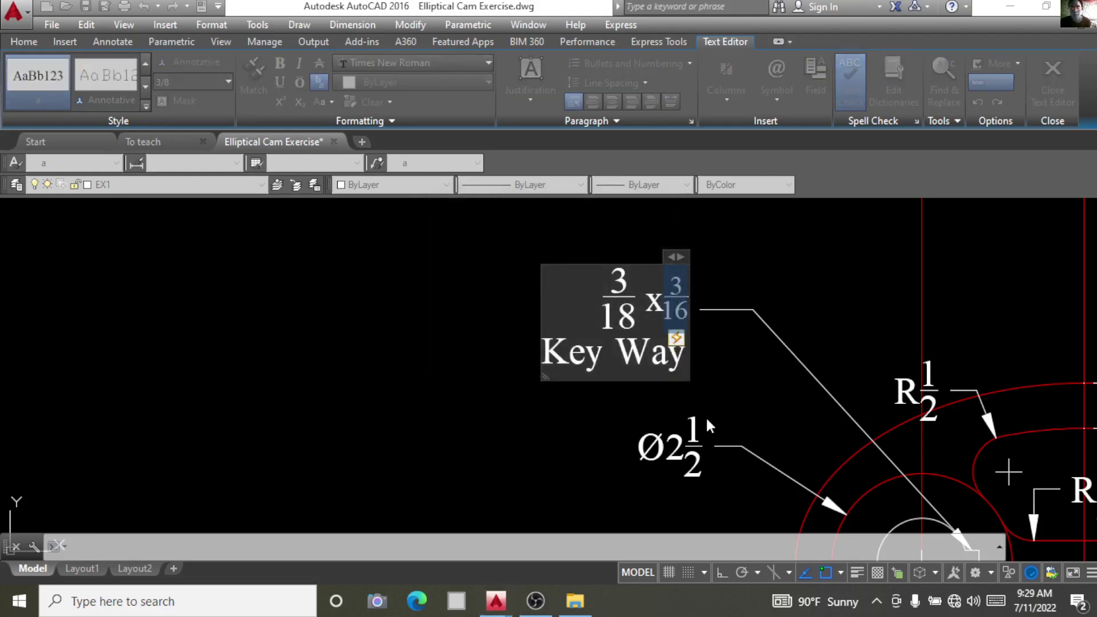
left_click(533, 355)
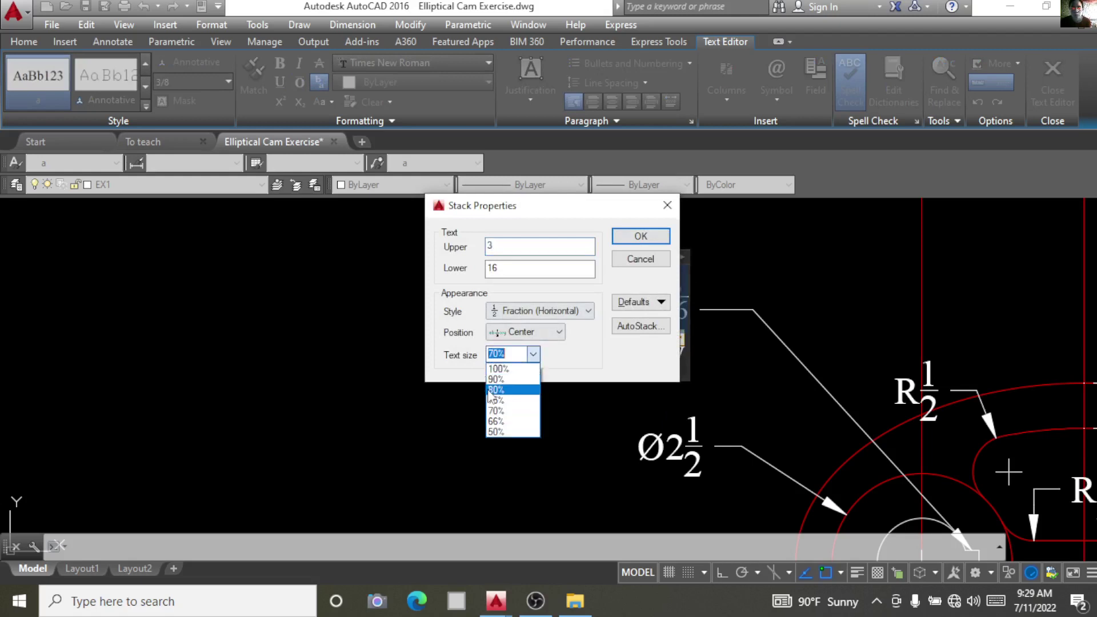
left_click(501, 366)
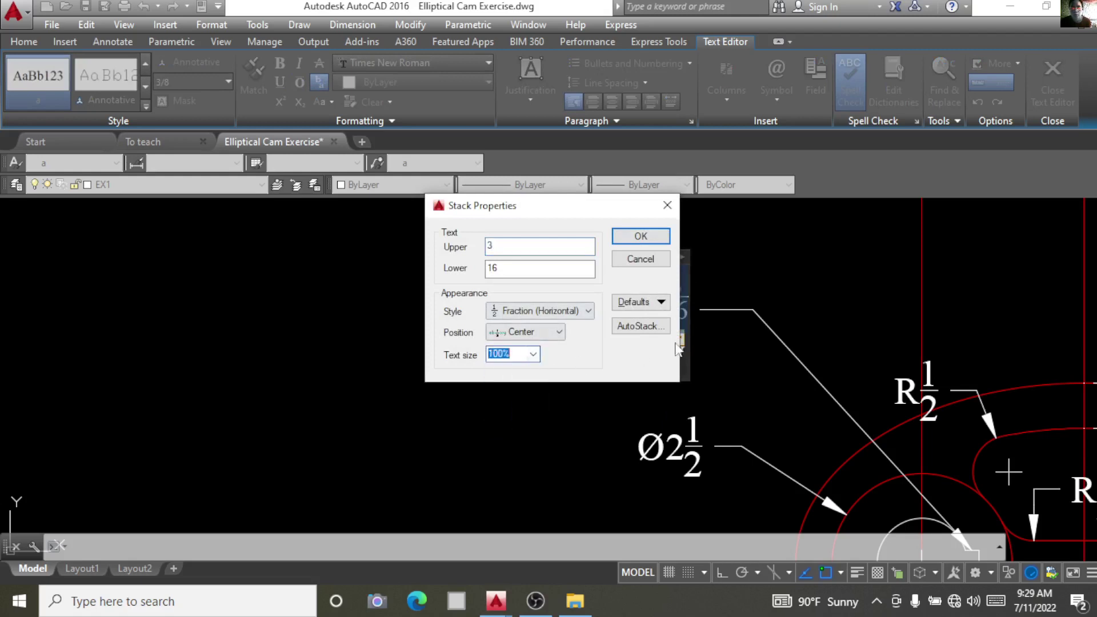
left_click(640, 236)
Dismiss the save prompt and commit the keyway note
key("Escape")
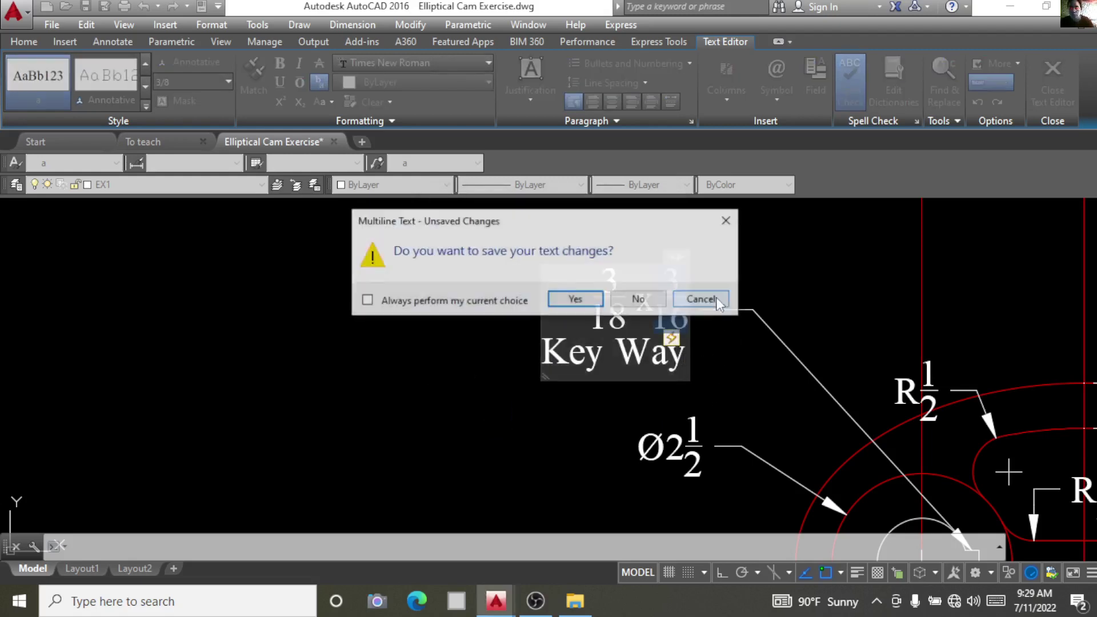
left_click(728, 221)
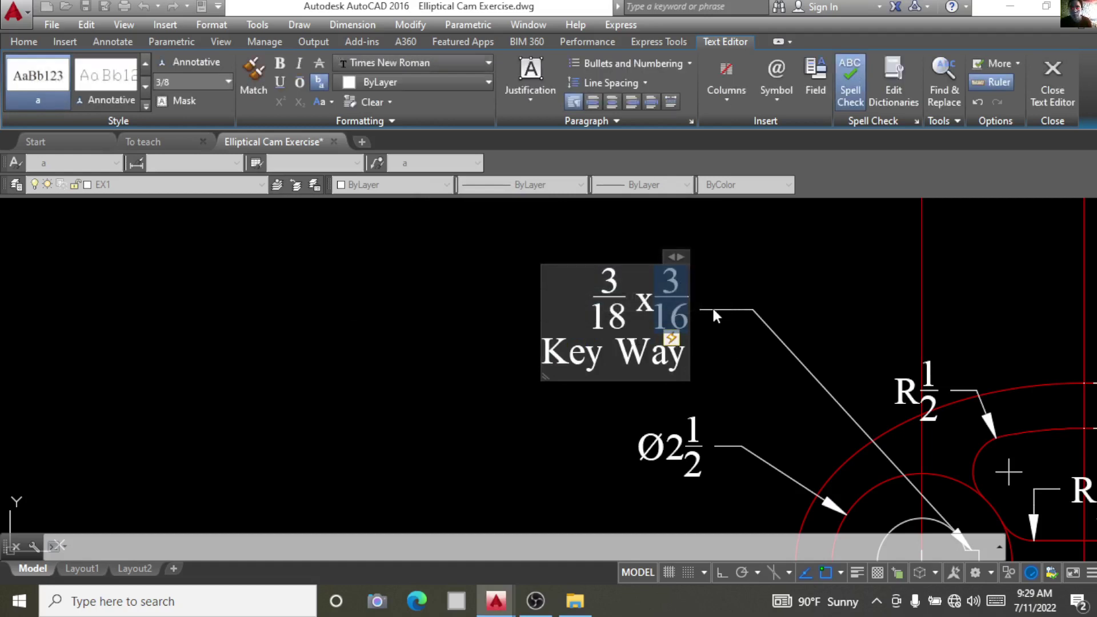
left_click(737, 280)
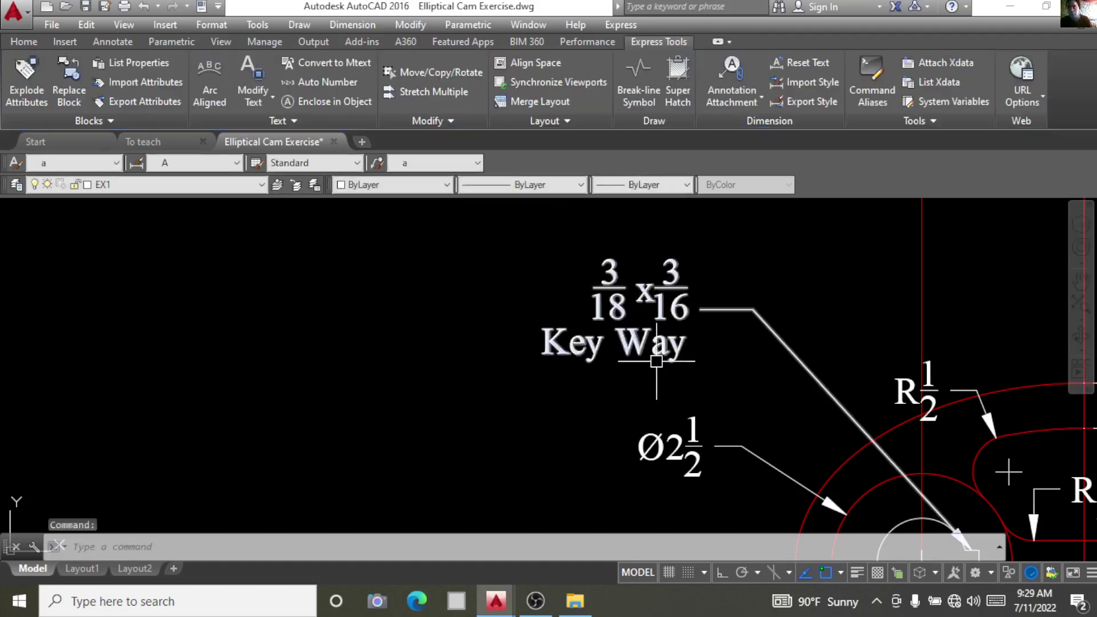
scroll(495, 330, "down", 4)
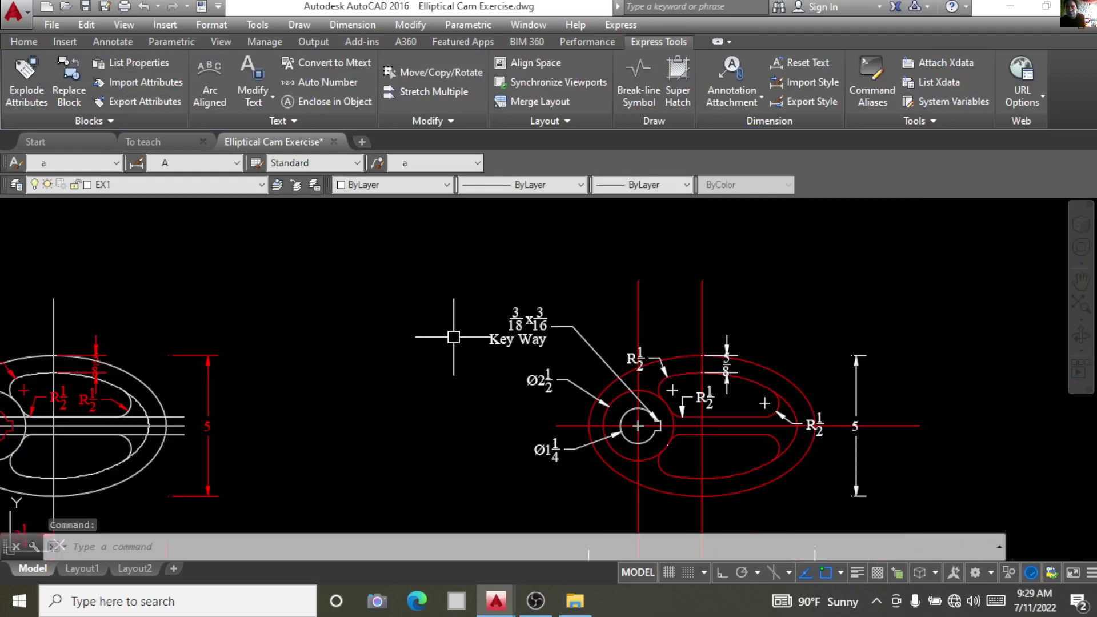
scroll(517, 338, "up", 4)
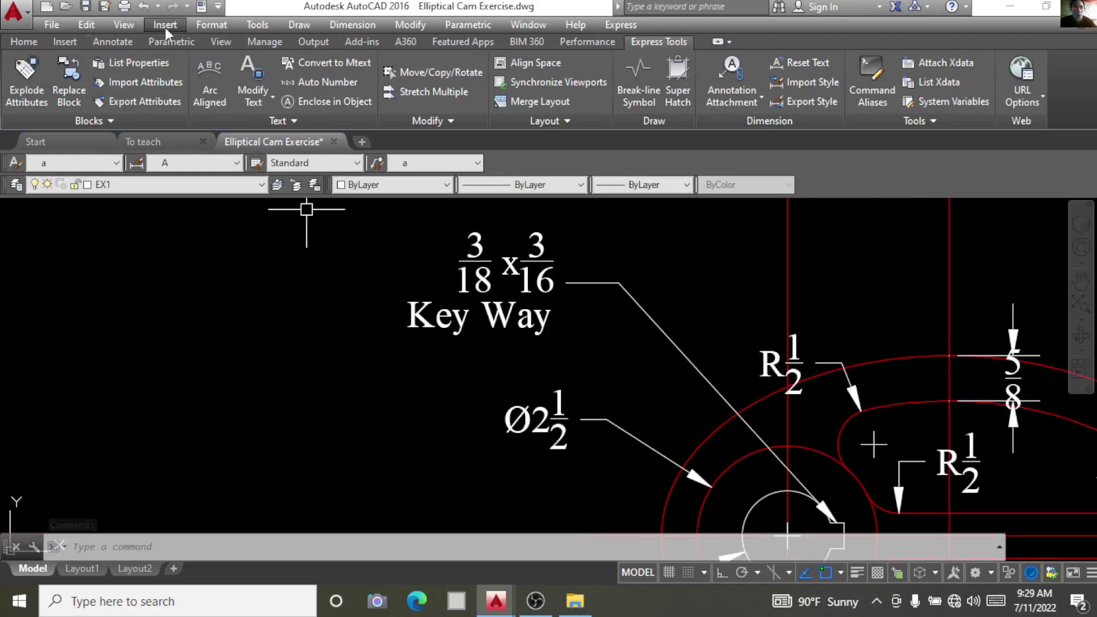
left_click(212, 25)
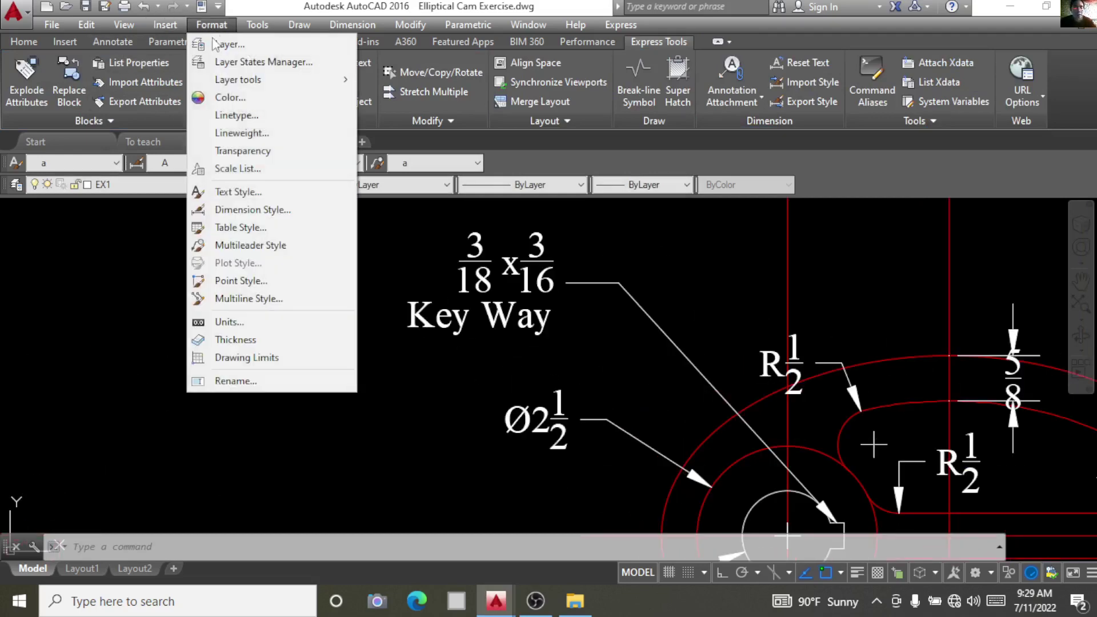
left_click(247, 245)
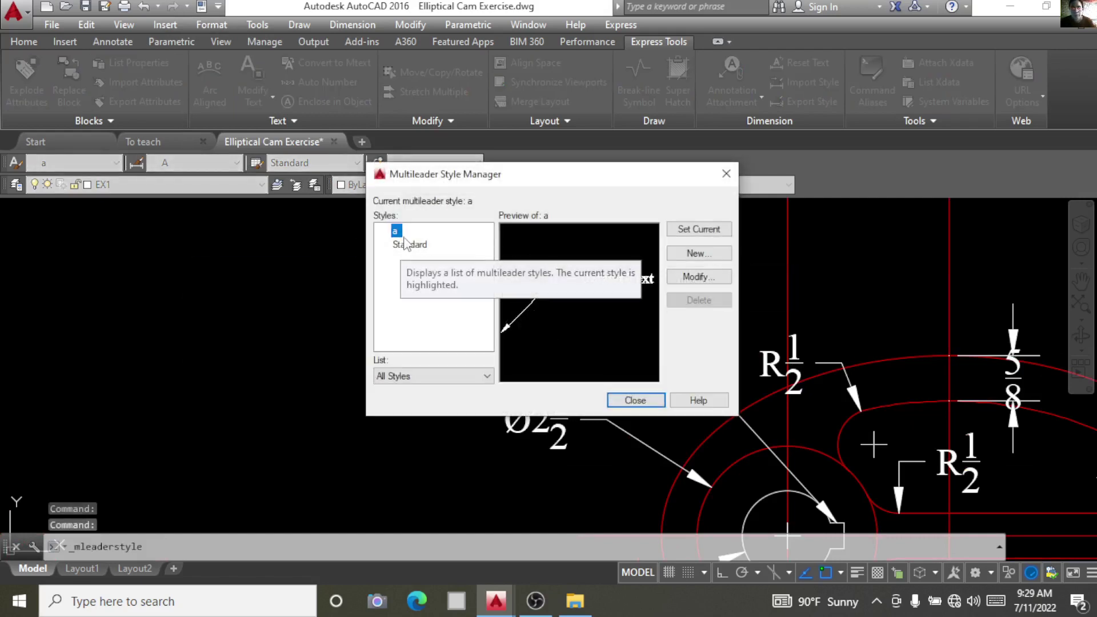
left_click(711, 277)
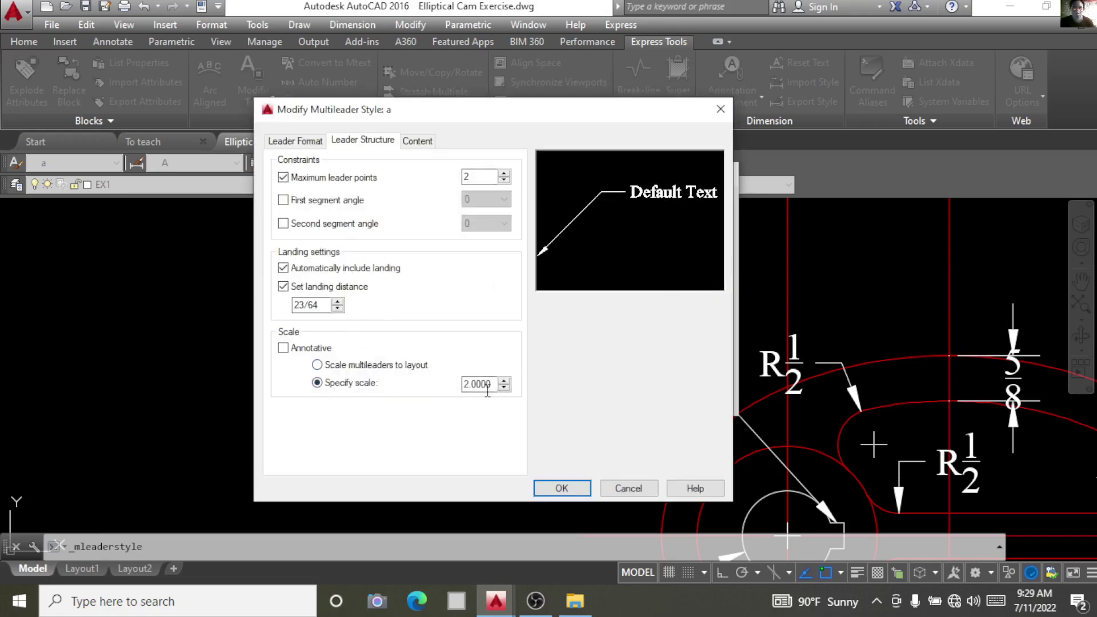
left_click(721, 109)
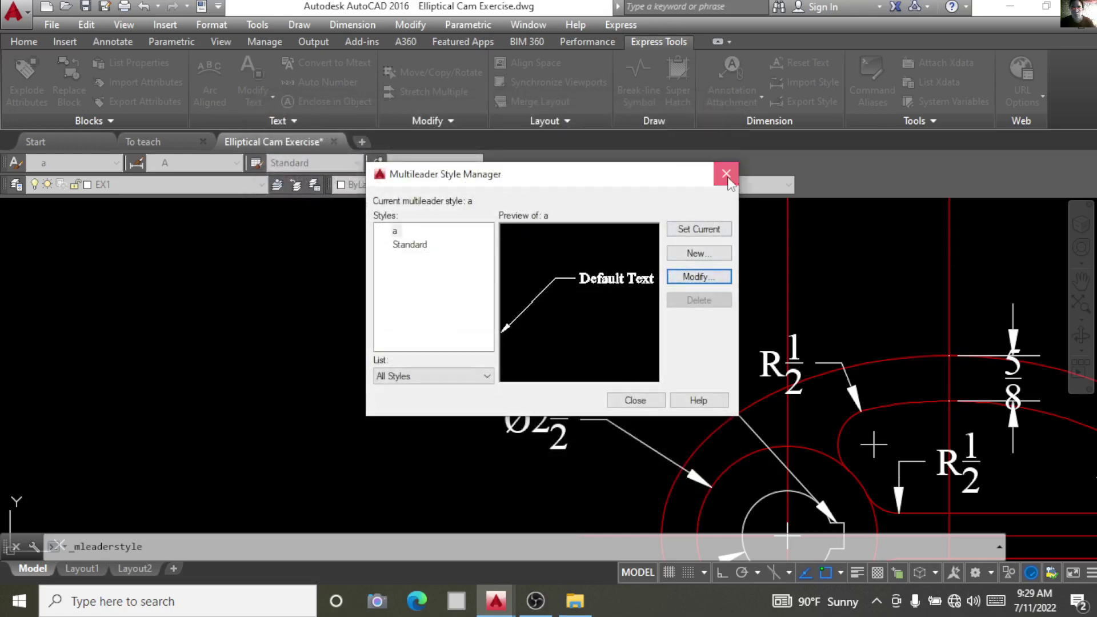
left_click(726, 174)
scroll(560, 280, "down", 5)
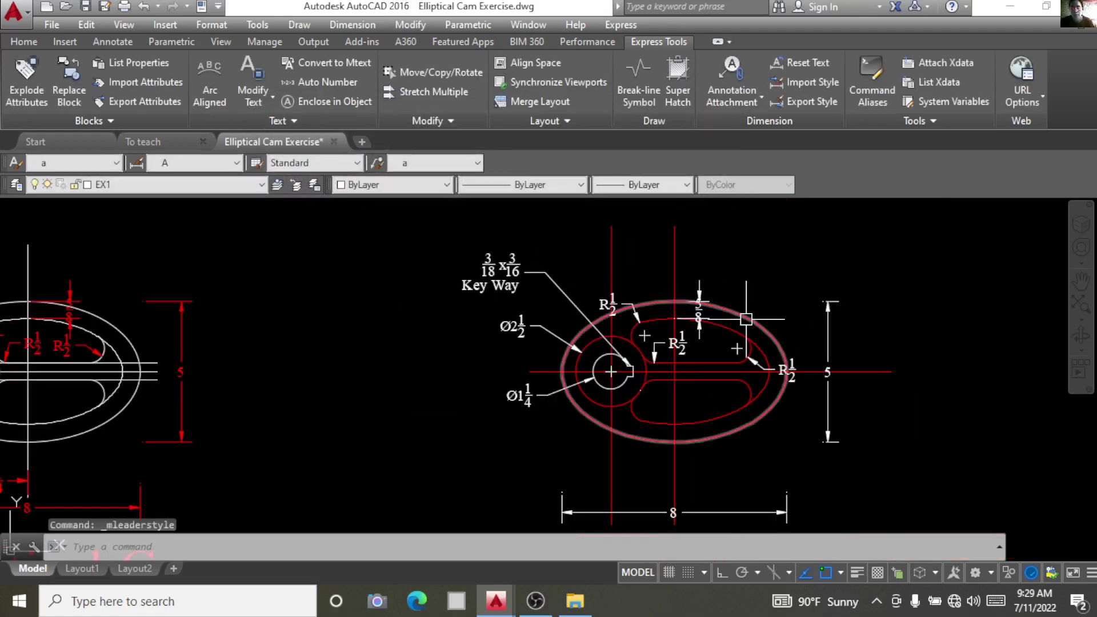
scroll(652, 388, "down", 3)
scroll(674, 452, "down", 3)
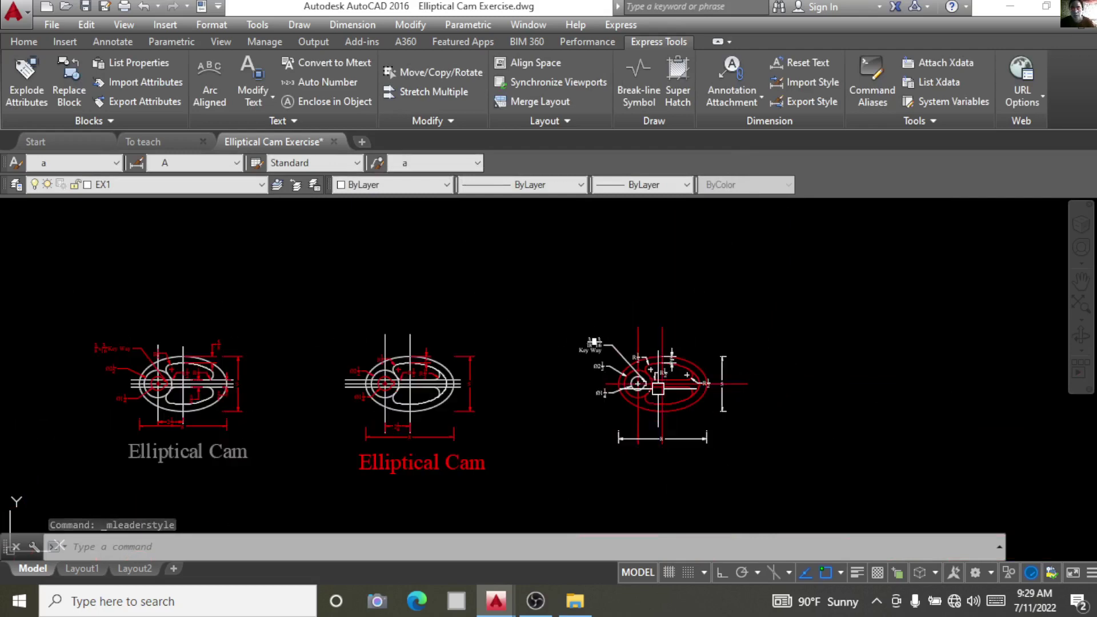
scroll(675, 475, "up", 4)
scroll(661, 441, "down", 3)
scroll(648, 465, "up", 3)
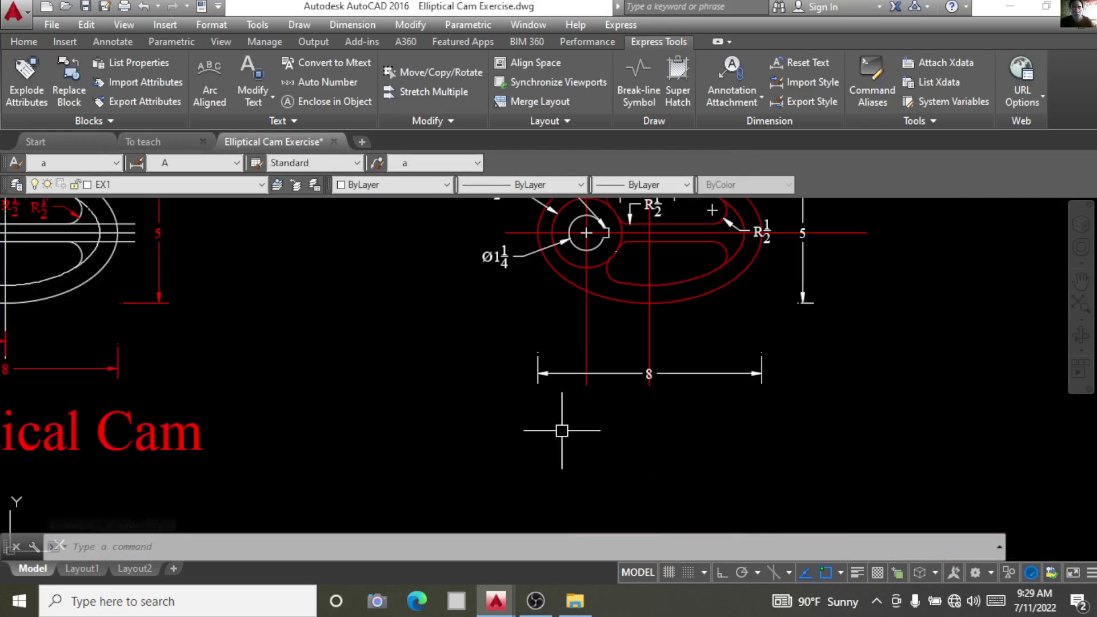
scroll(316, 436, "down", 2)
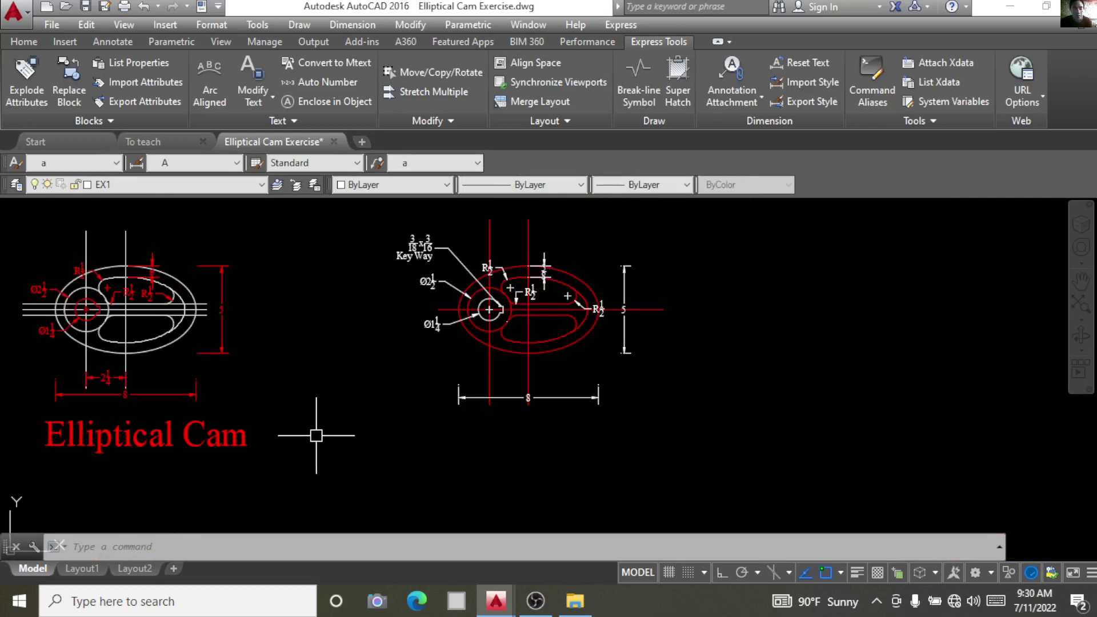
scroll(465, 429, "up", 2)
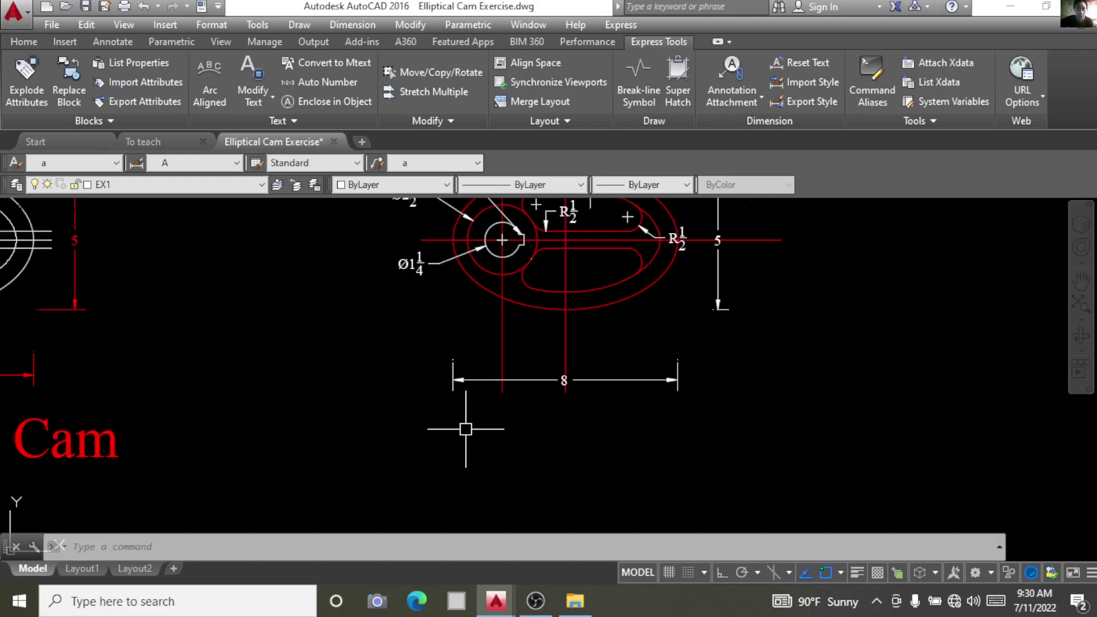
Add single-line text 'Elliptical Cam' below the cam at height 1 3/8 and rotation 0
type("dt")
key("Return")
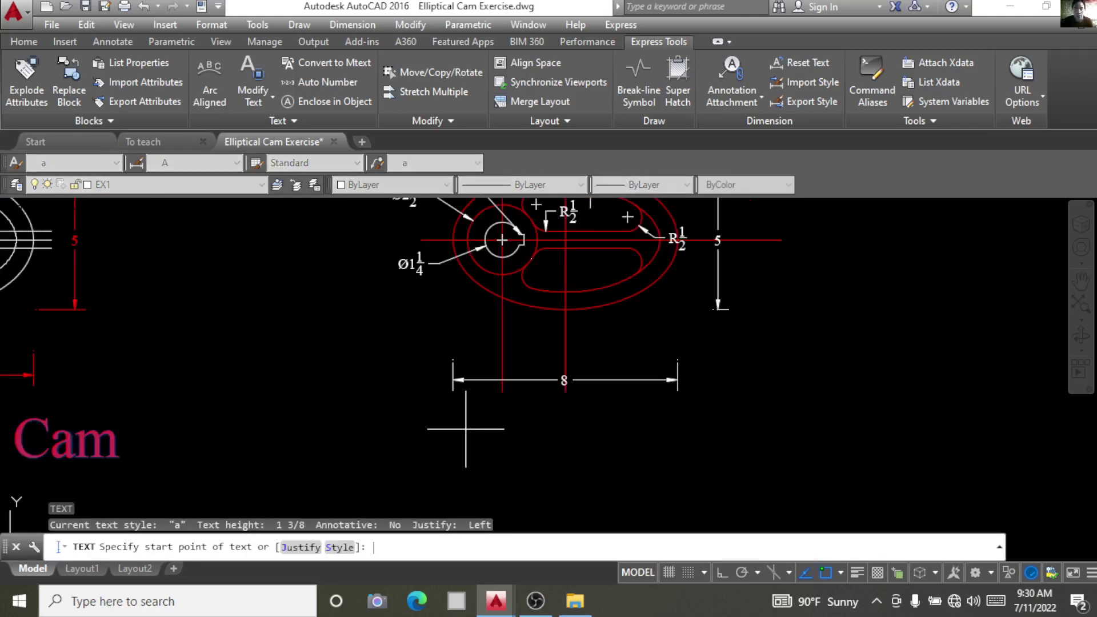
left_click(466, 429)
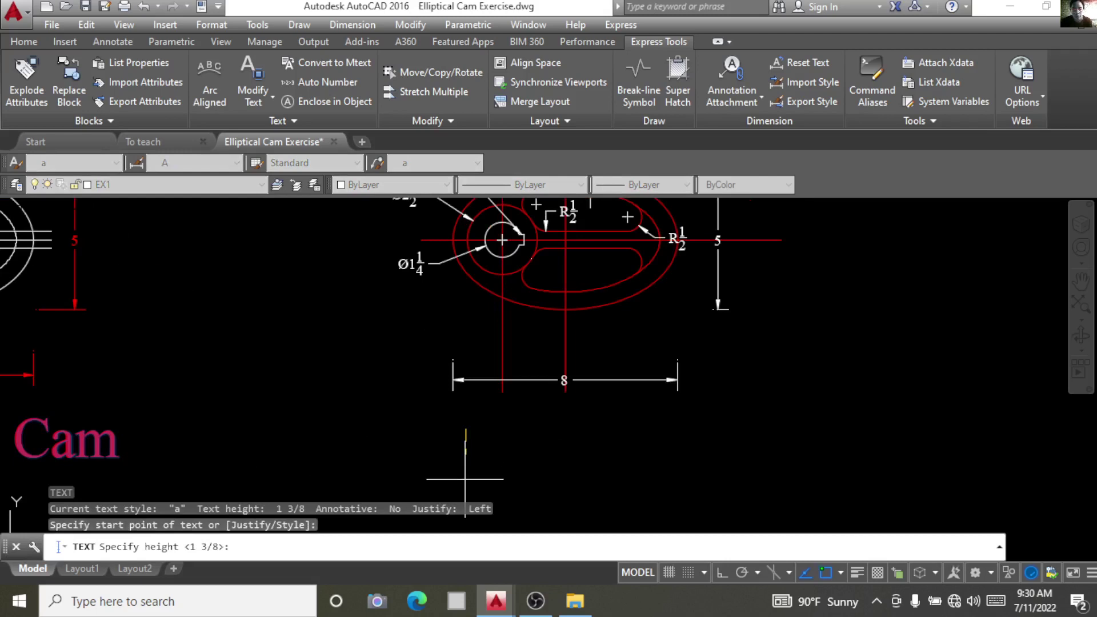
key("Return")
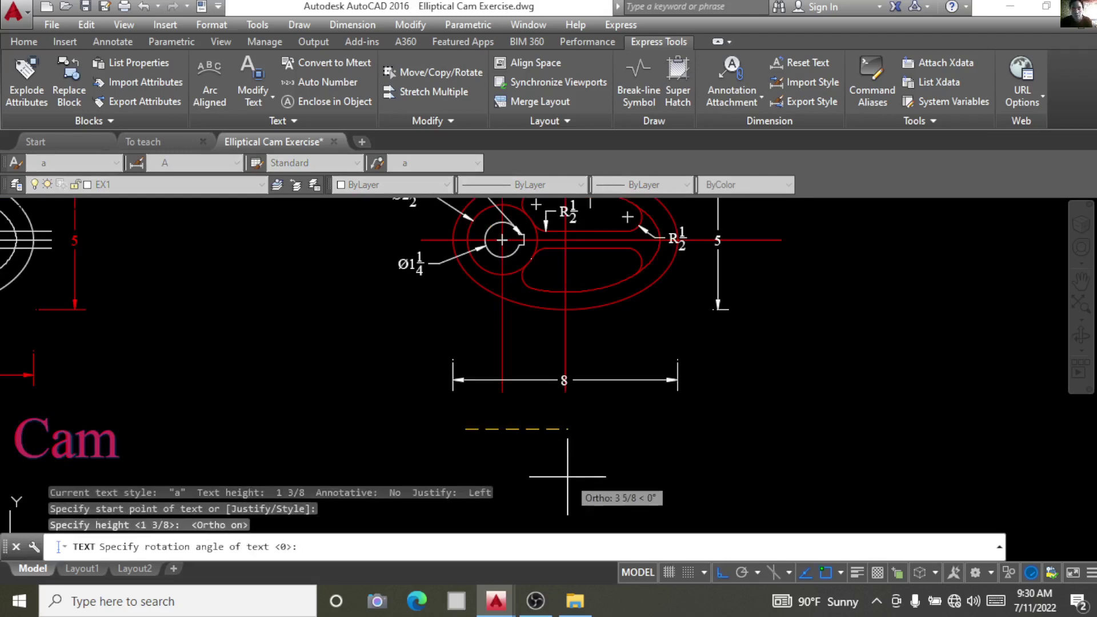
key("Return")
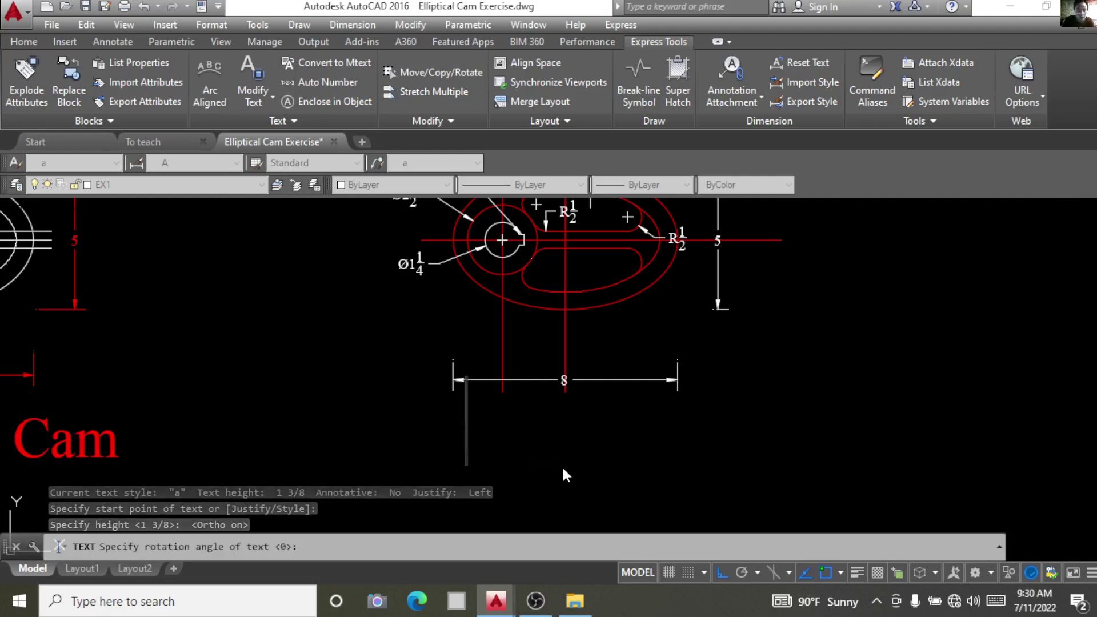
type("Elli")
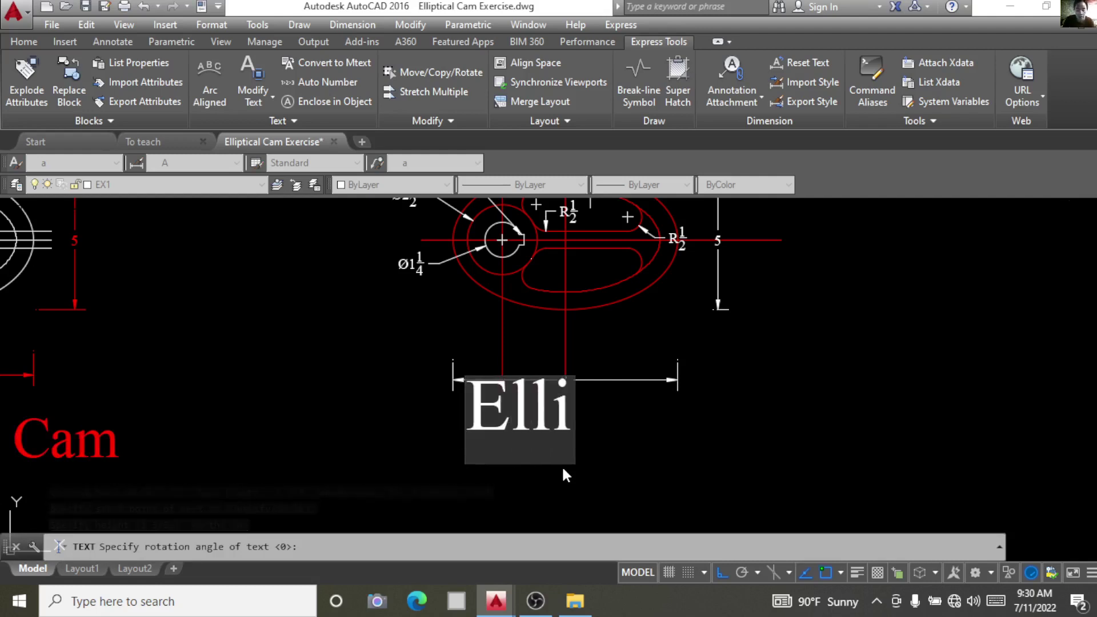
type("pti")
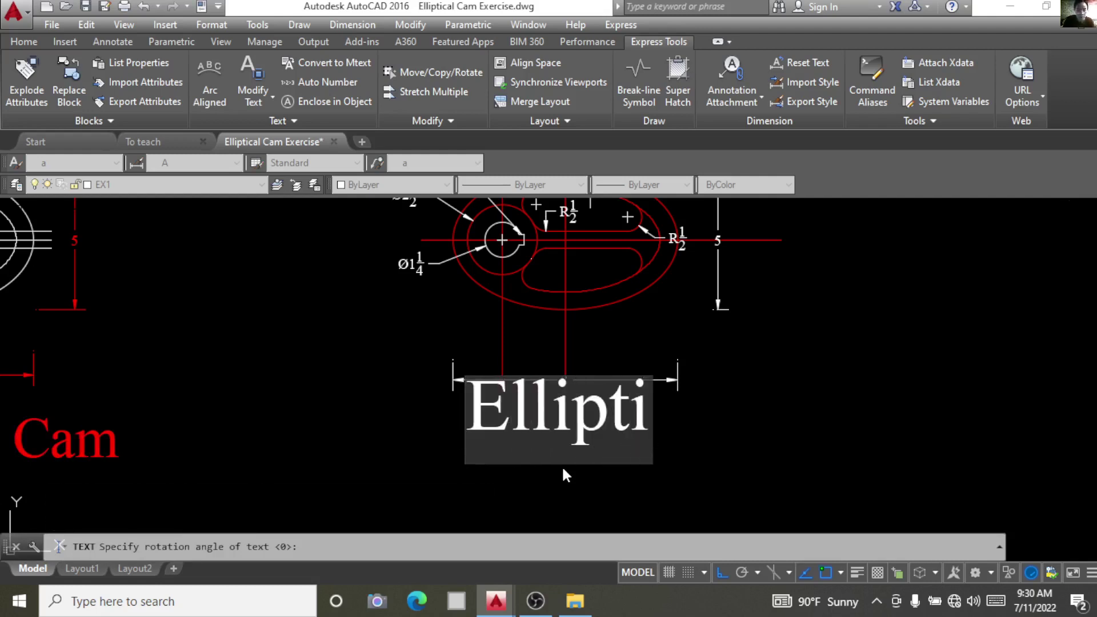
type("cal ")
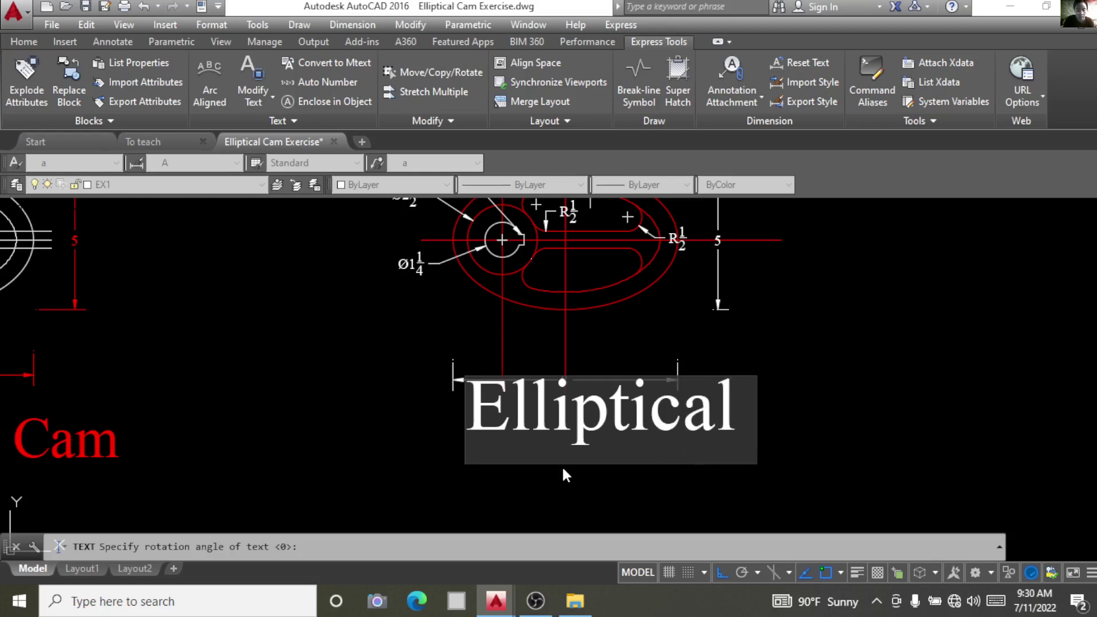
type("Cam")
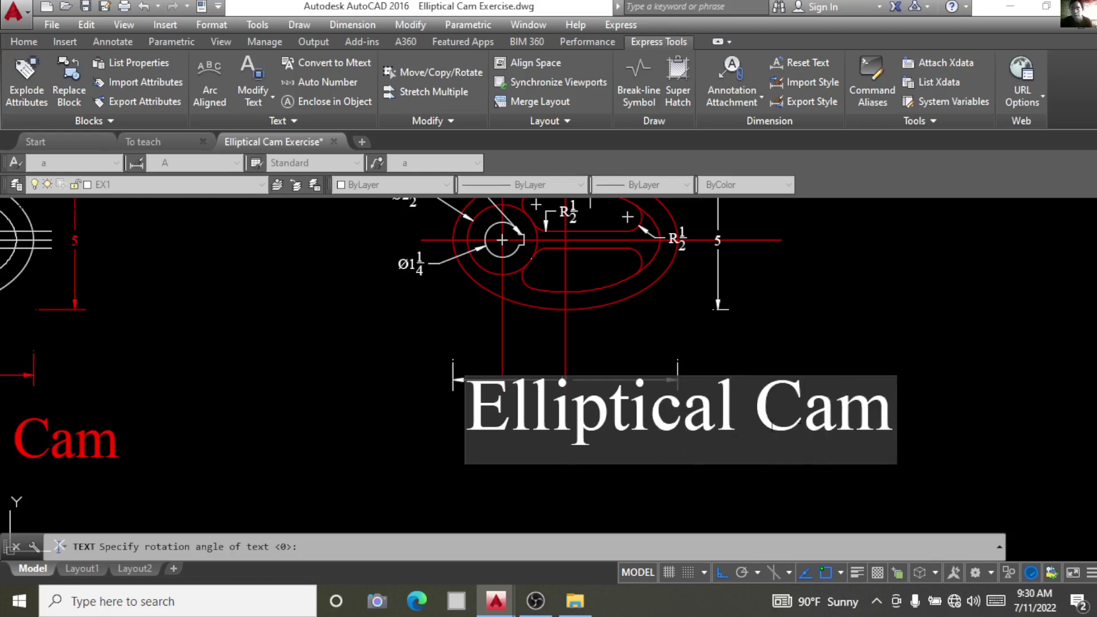
key("Return")
key("Return")
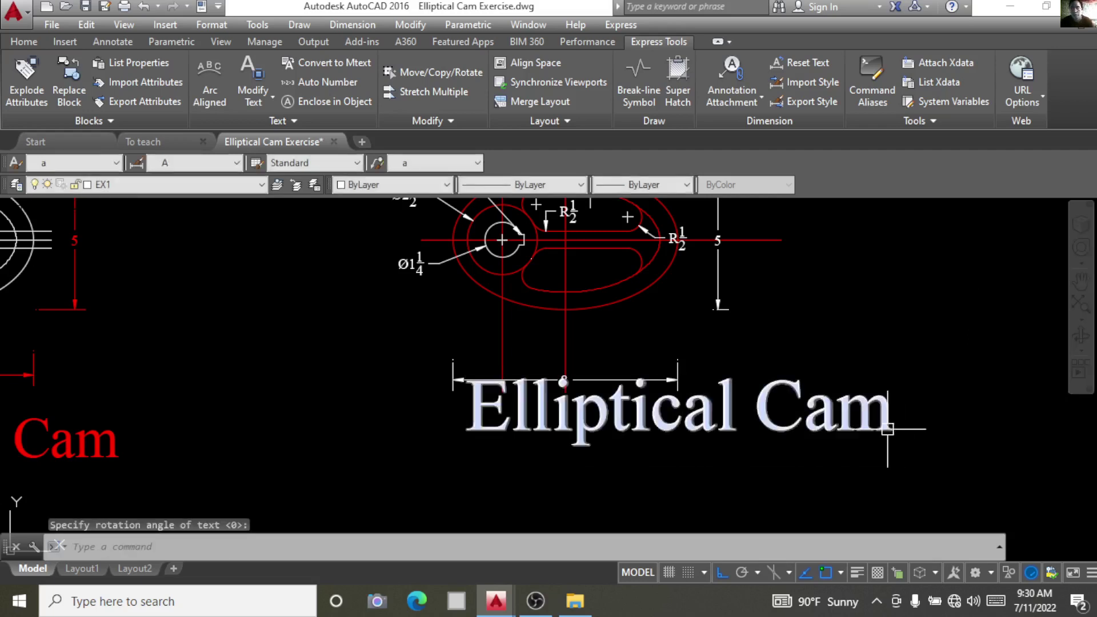
Move the 'Elliptical Cam' title so it sits centred beneath the cam
left_click(833, 415)
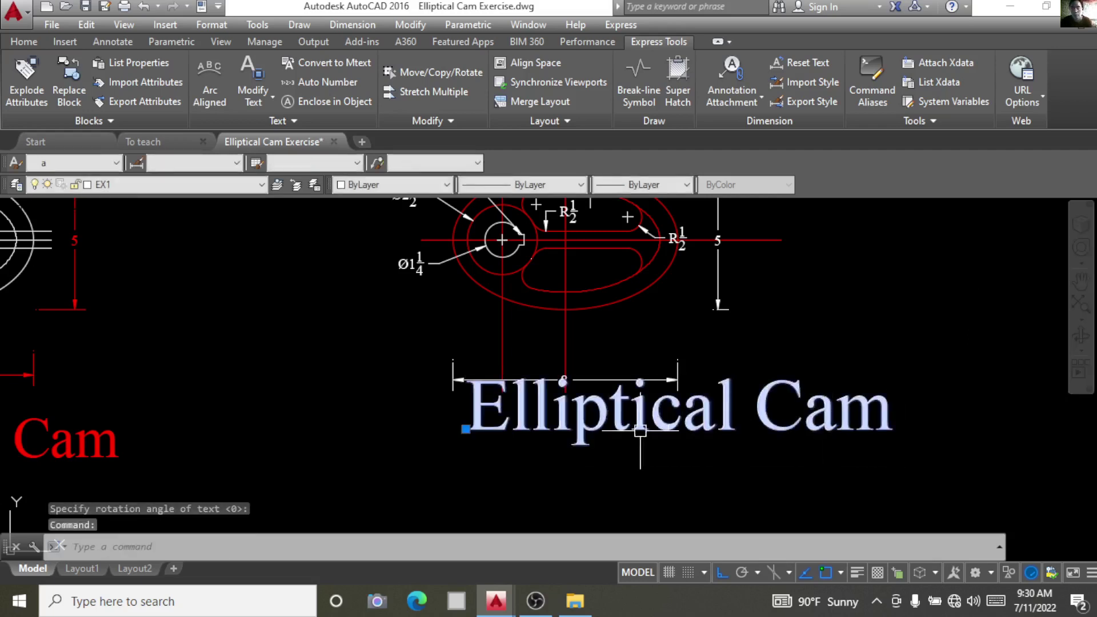
left_click(465, 428)
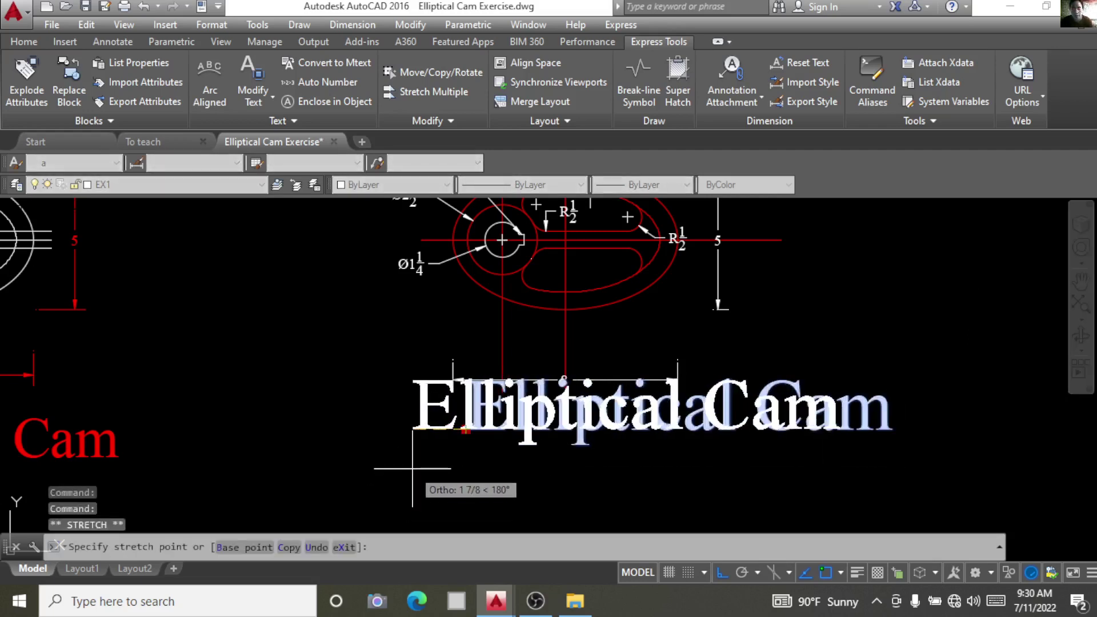
key("F8")
left_click(409, 473)
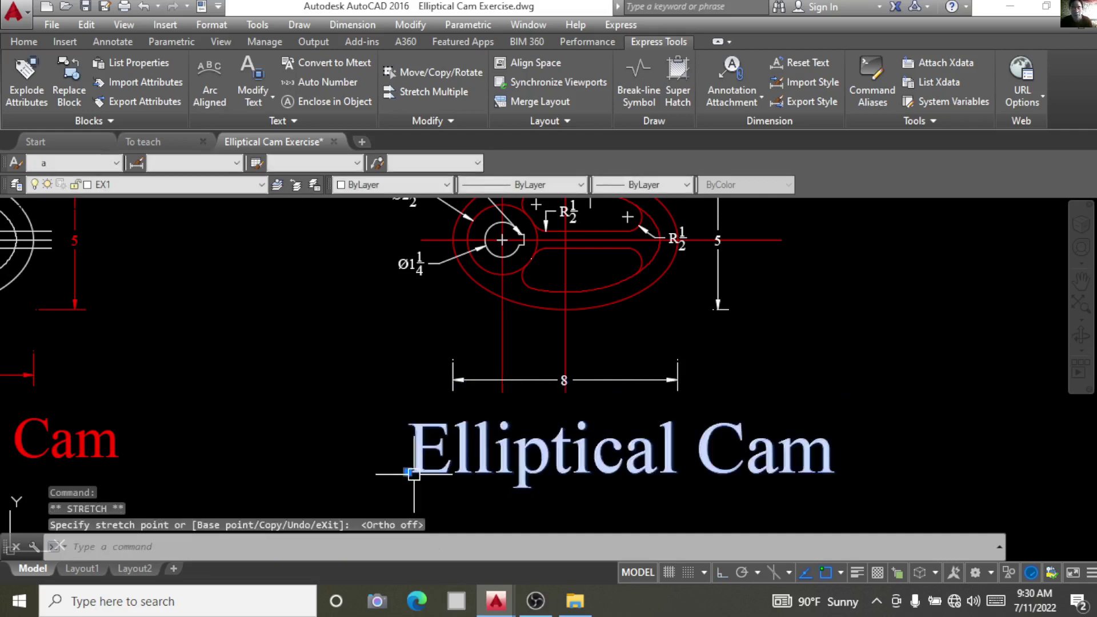
key("Escape")
scroll(819, 377, "down", 3)
scroll(811, 312, "up", 3)
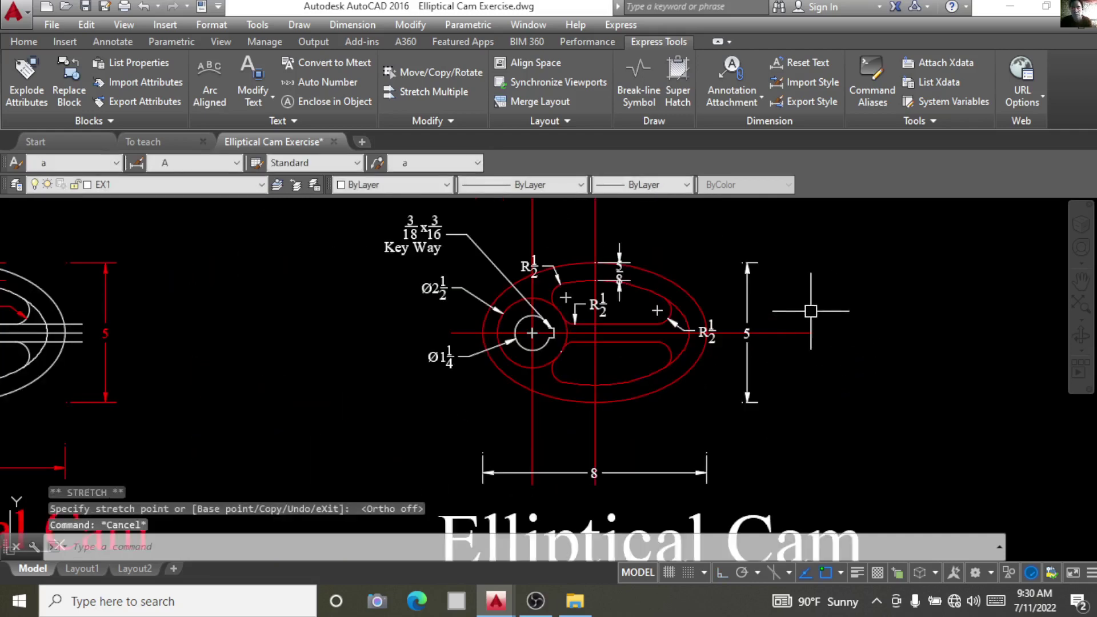
scroll(807, 311, "down", 2)
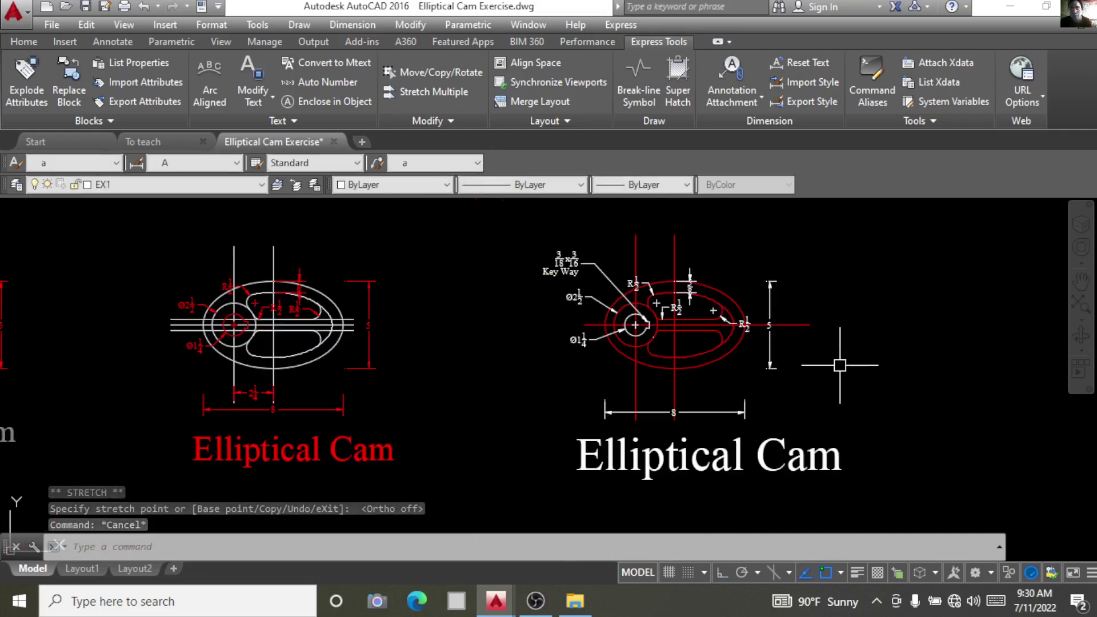